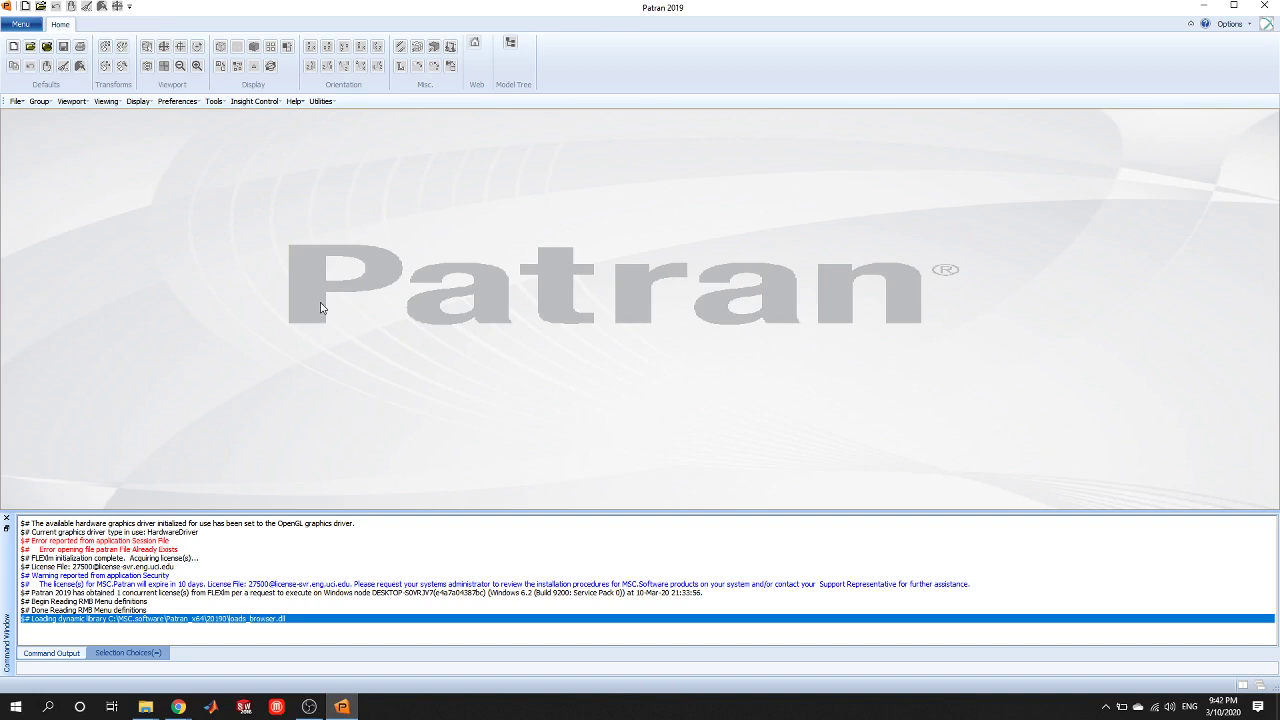
# Bring the MSC Files folder window, containing strut.xmt, in front of the Patran session.
pyautogui.moveTo(312, 707)
# Check that strut.xmt is in the MSC Files folder, then close that Explorer window.
pyautogui.moveTo(145, 706)
pyautogui.click(128, 658)
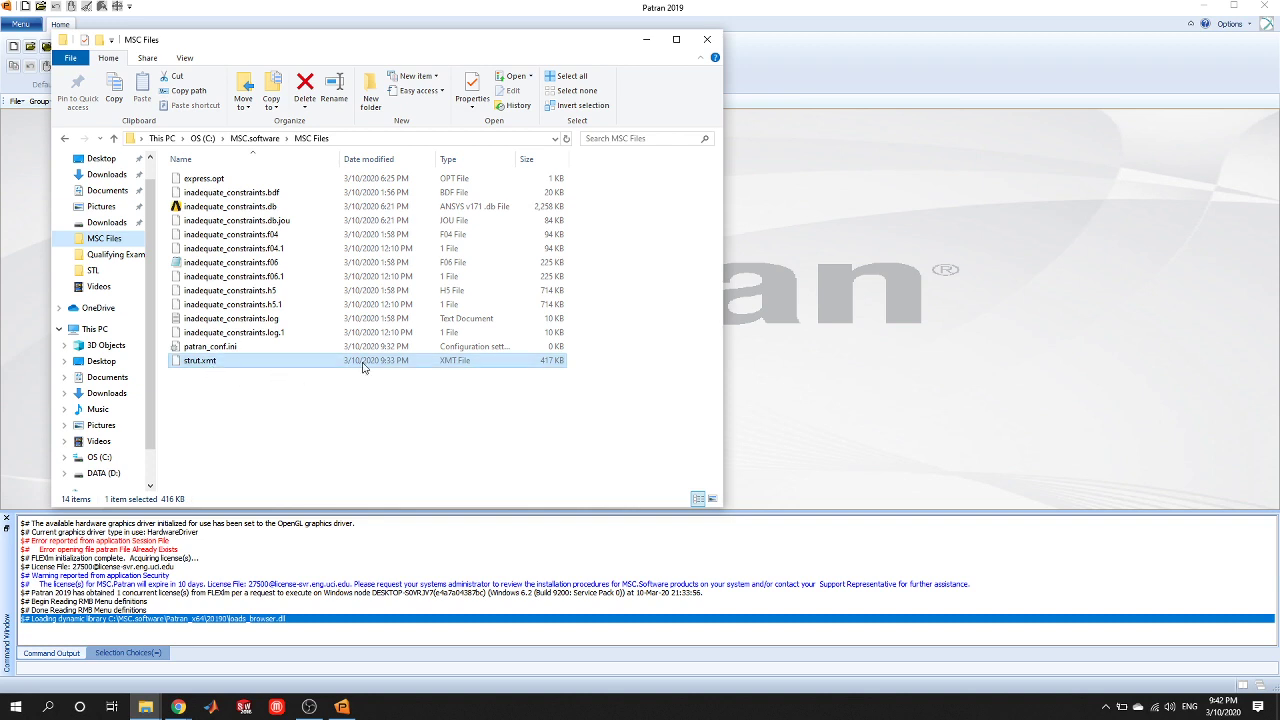
pyautogui.hotkey('alt', 'F4')
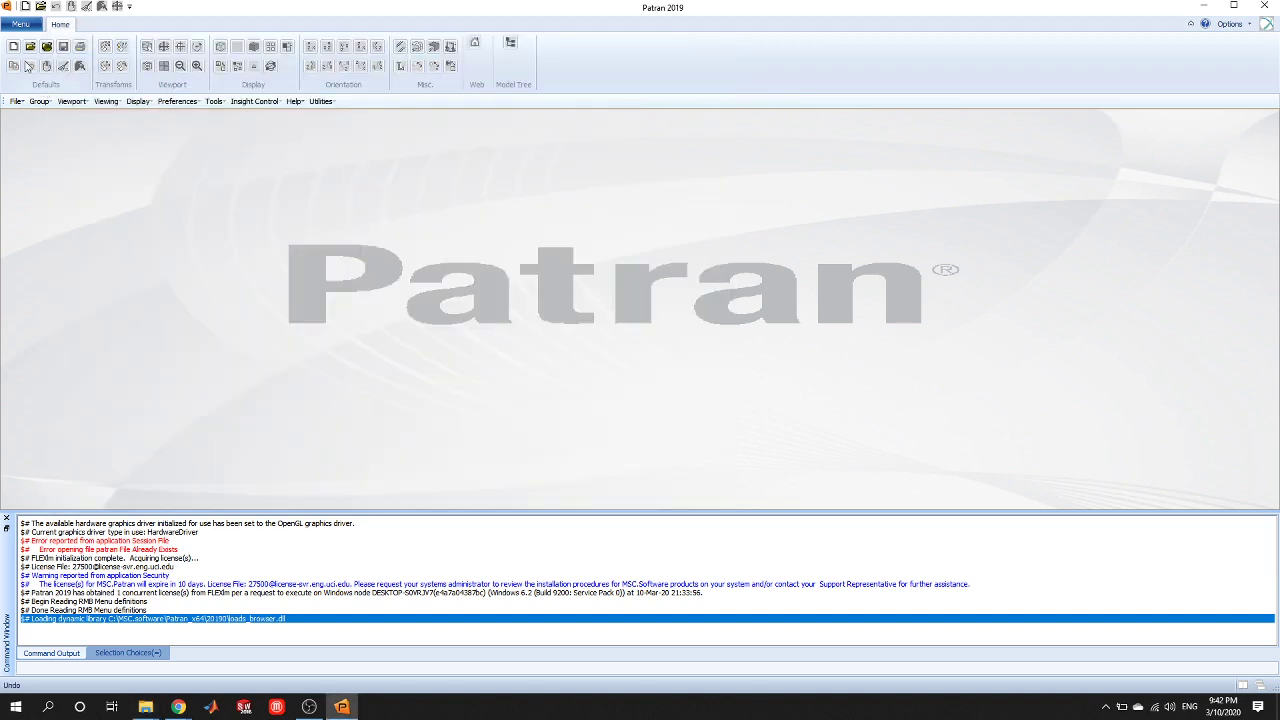
# Create a new Patran database named Strut.db in C:\MSC.software\MSC Files.
pyautogui.click(13, 47)
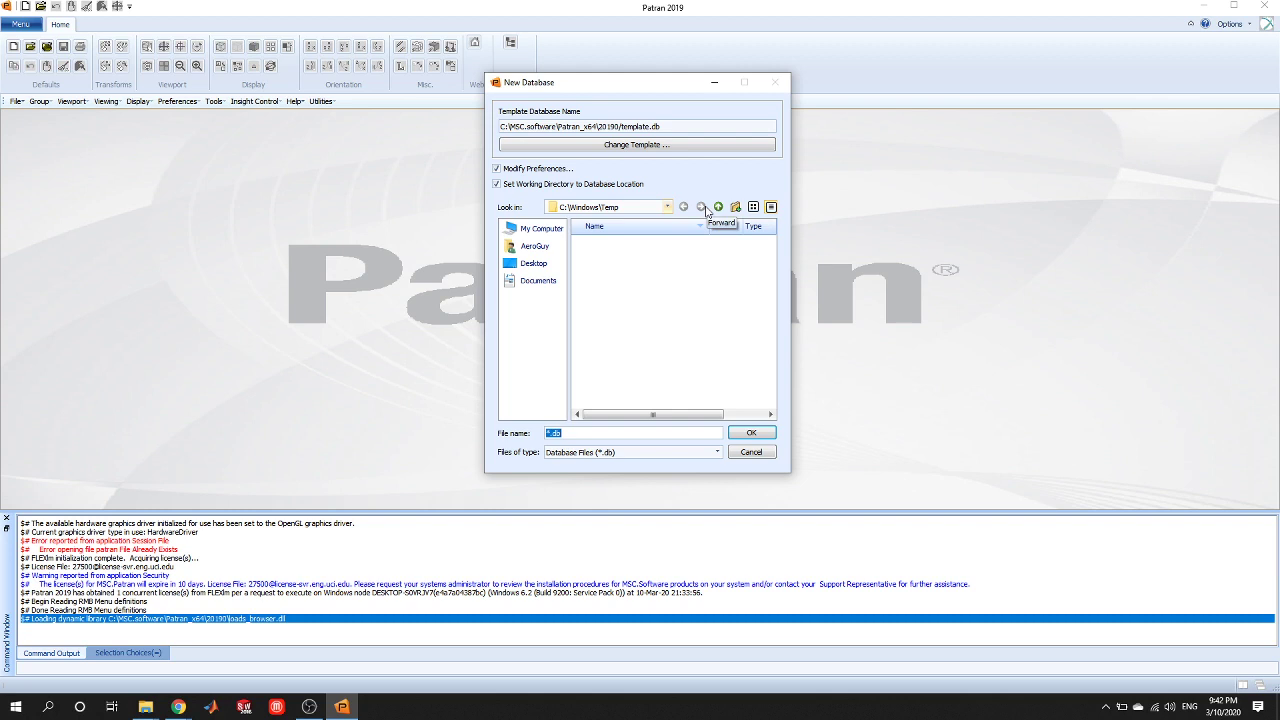
pyautogui.click(720, 207)
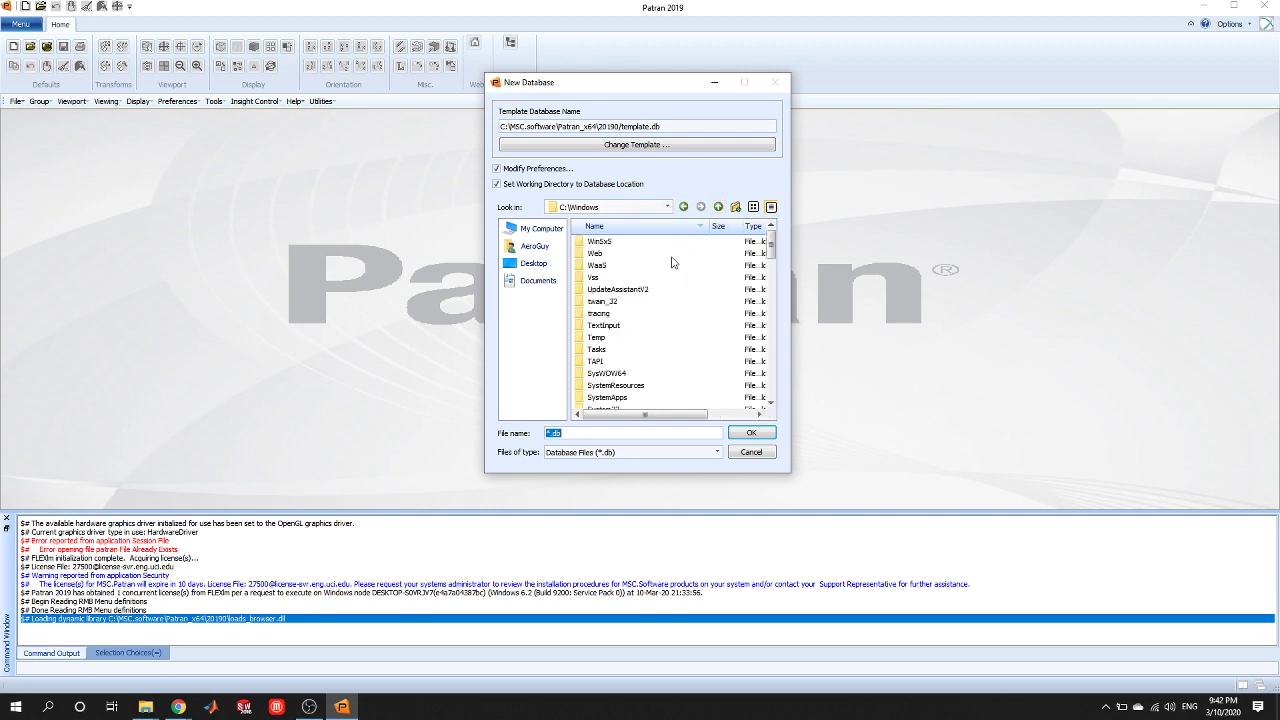
pyautogui.click(717, 208)
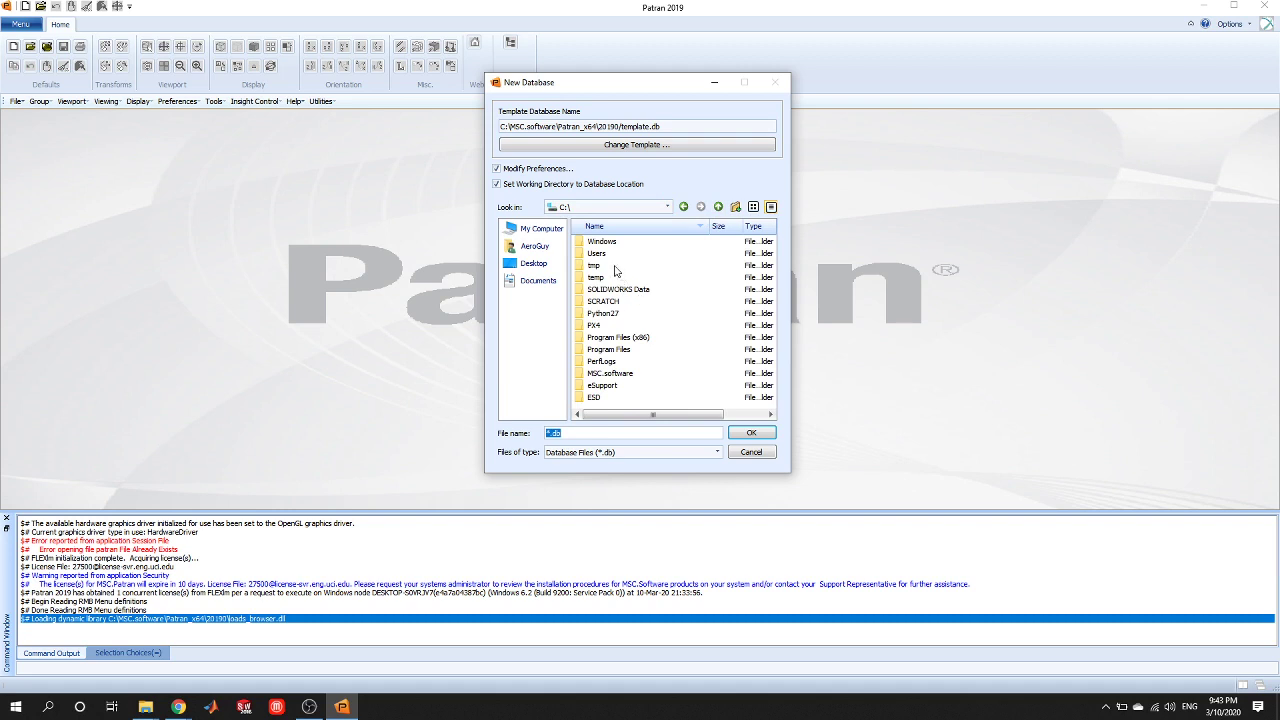
pyautogui.doubleClick(626, 375)
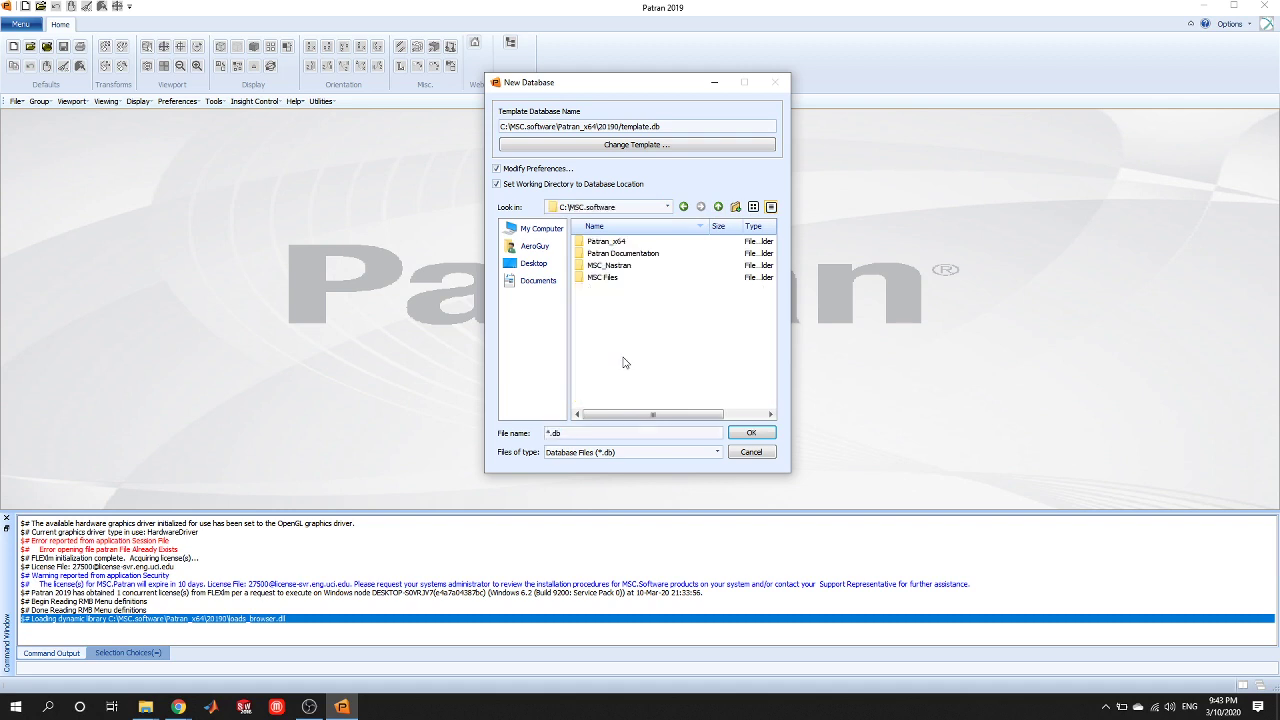
pyautogui.doubleClick(604, 278)
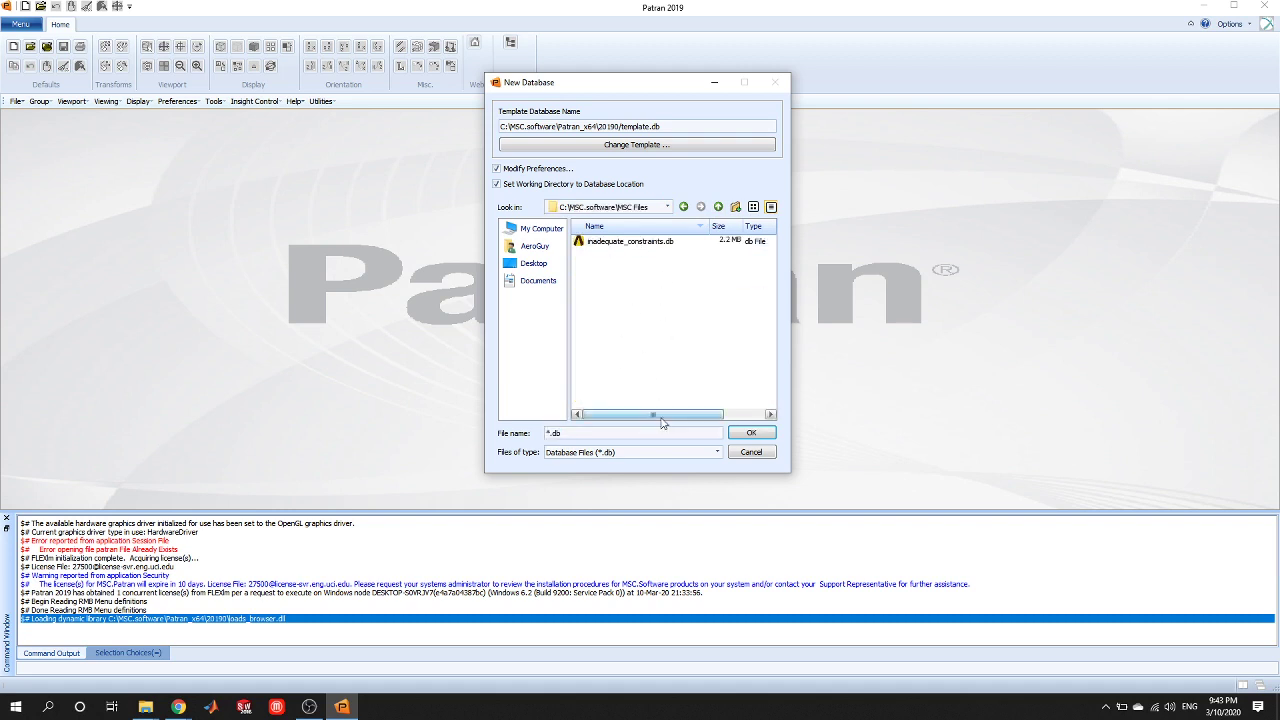
pyautogui.tripleClick(589, 432)
pyautogui.write('5')
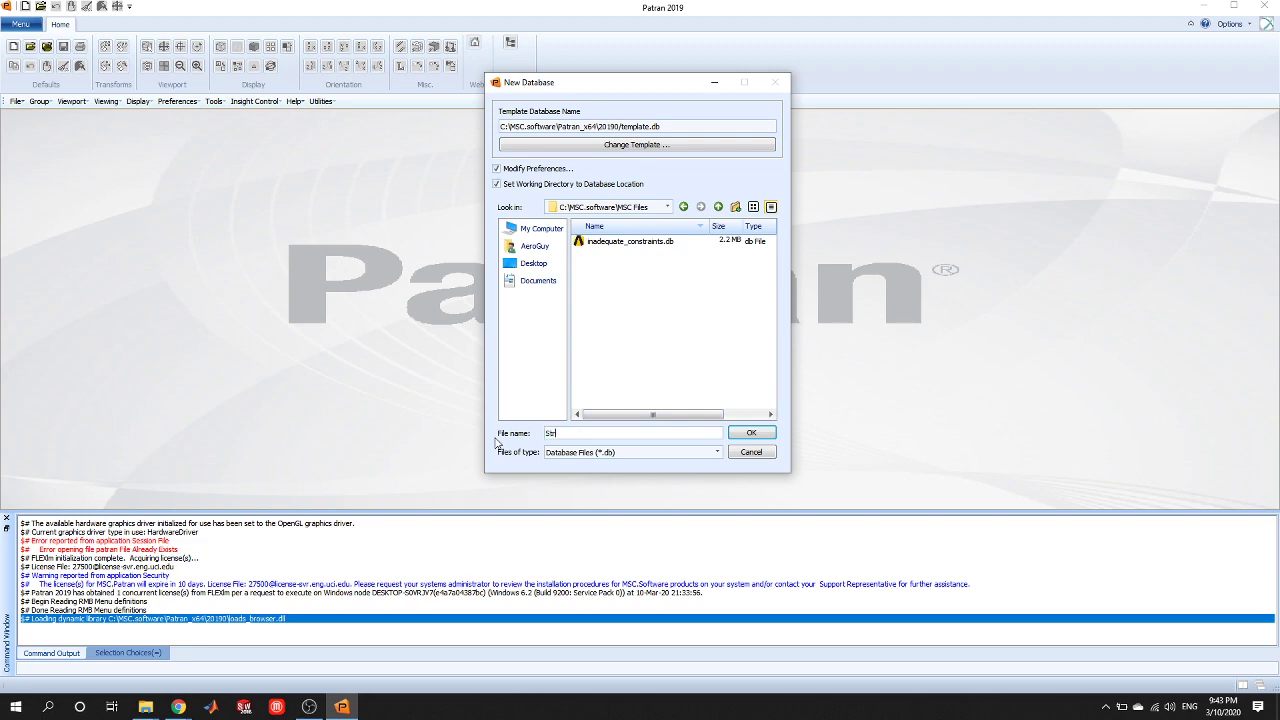
pyautogui.click(752, 434)
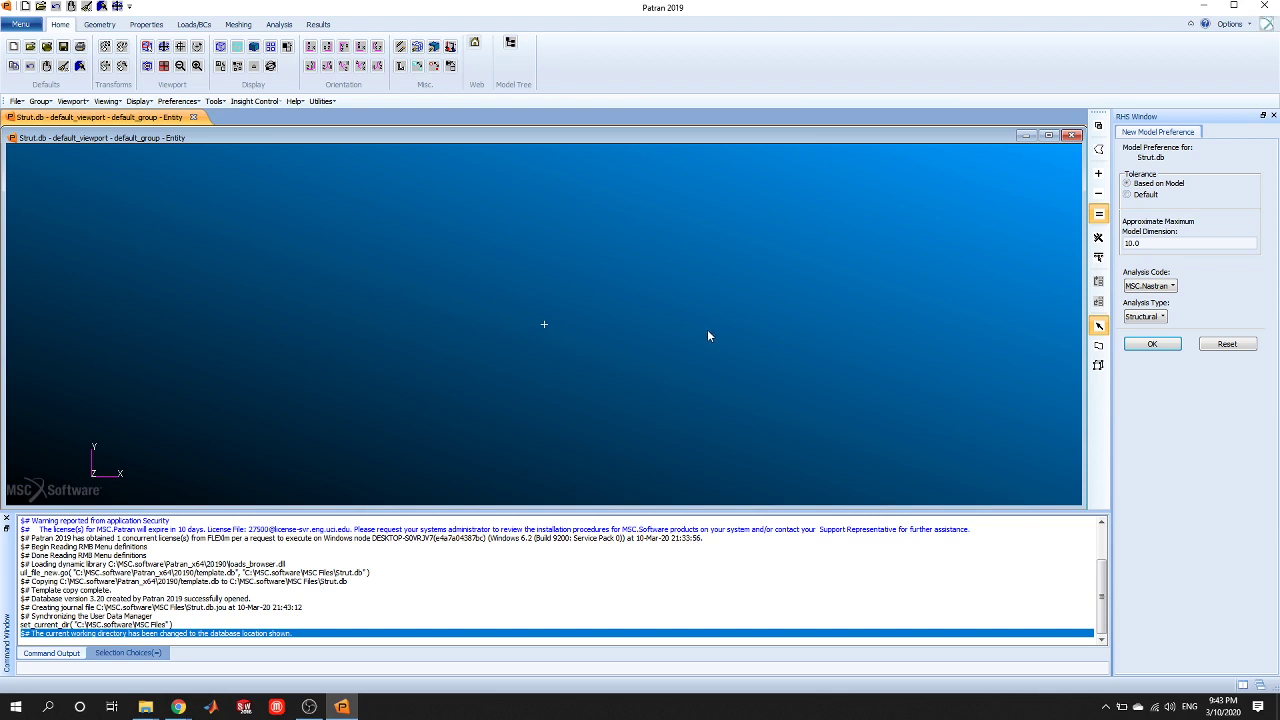
# Accept MSC.Nastran structural preferences and import the strut.xmt Parasolid geometry into a maximized viewport.
pyautogui.click(1152, 344)
pyautogui.click(1048, 135)
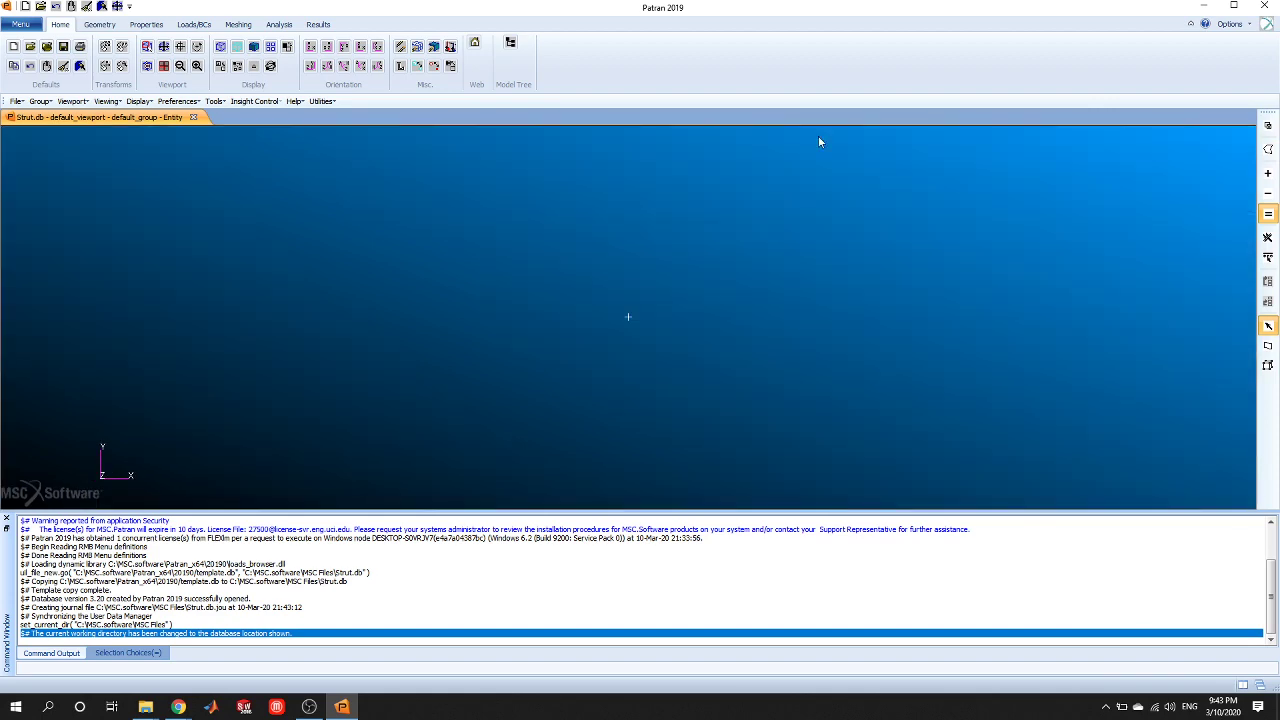
pyautogui.click(17, 101)
pyautogui.click(37, 206)
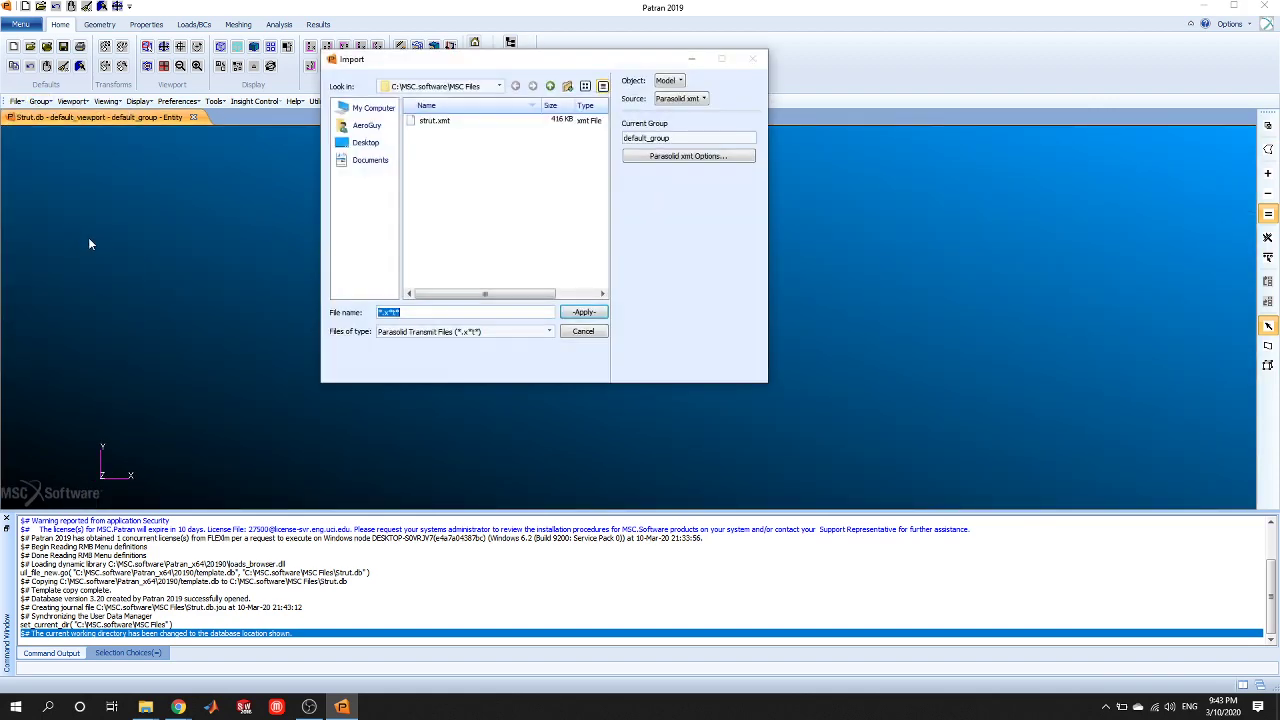
pyautogui.click(444, 123)
pyautogui.click(588, 313)
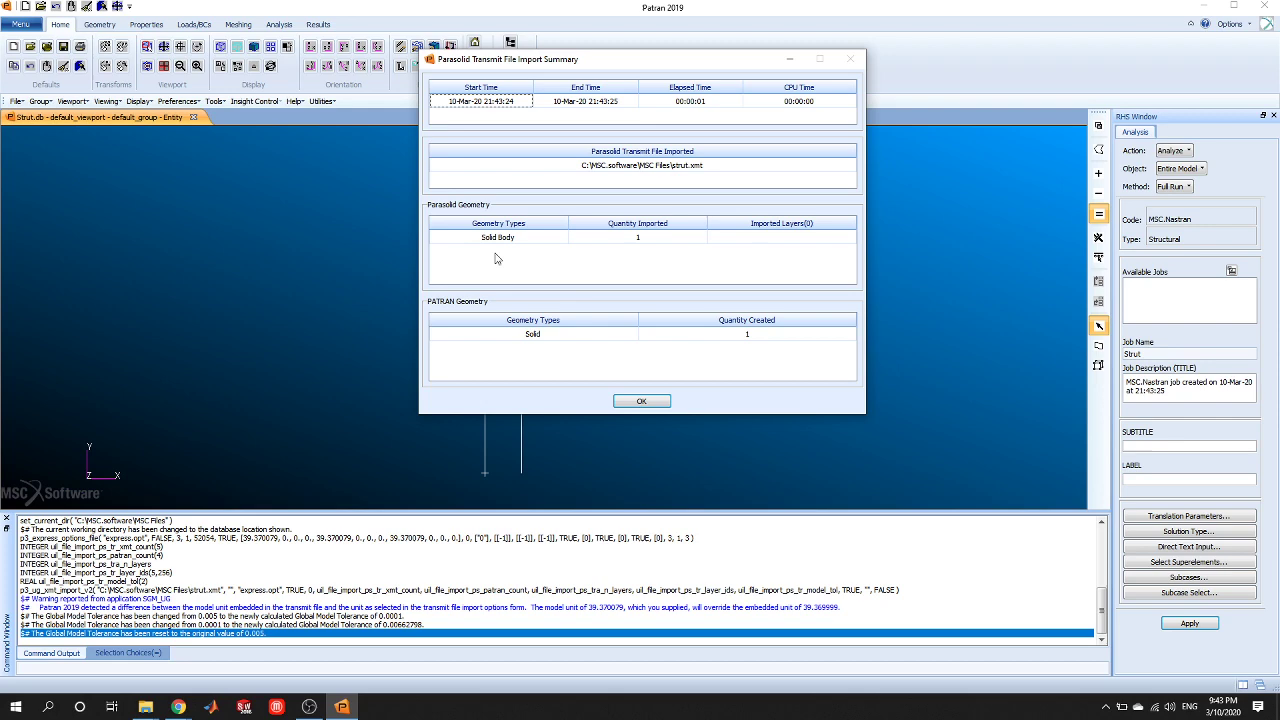
pyautogui.click(644, 399)
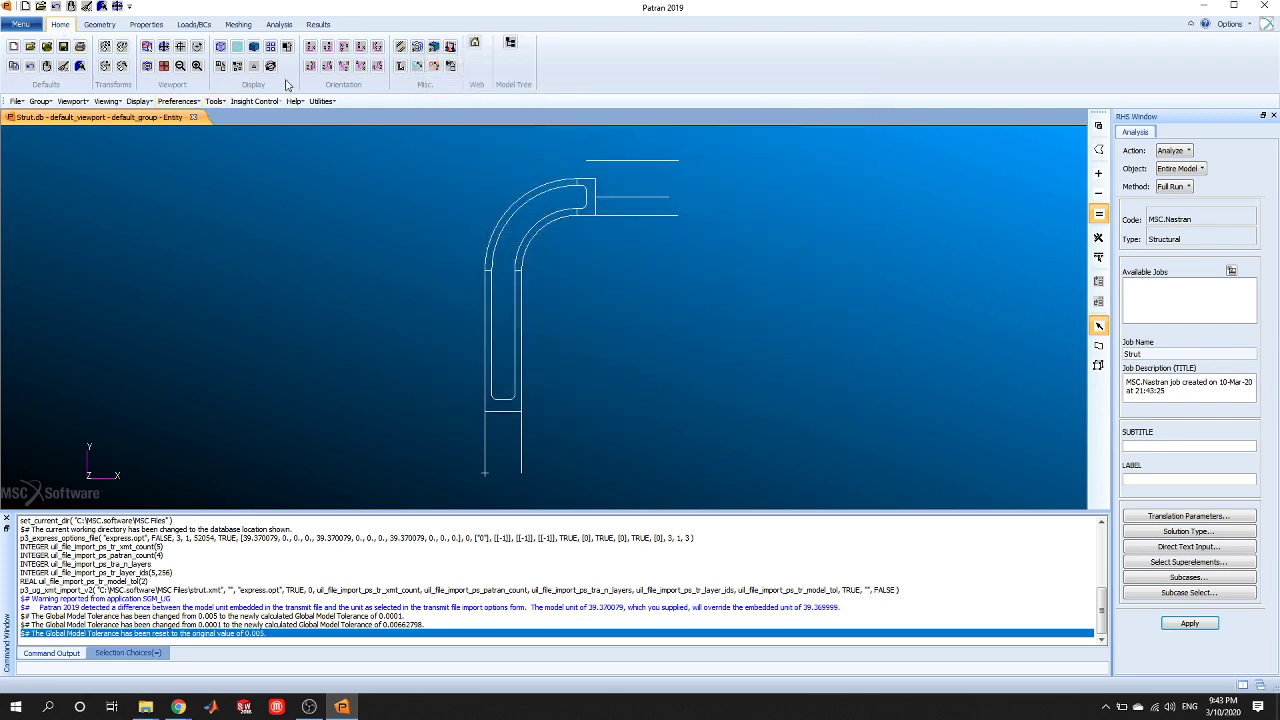
# Show the imported strut in an isometric view.
pyautogui.click(345, 67)
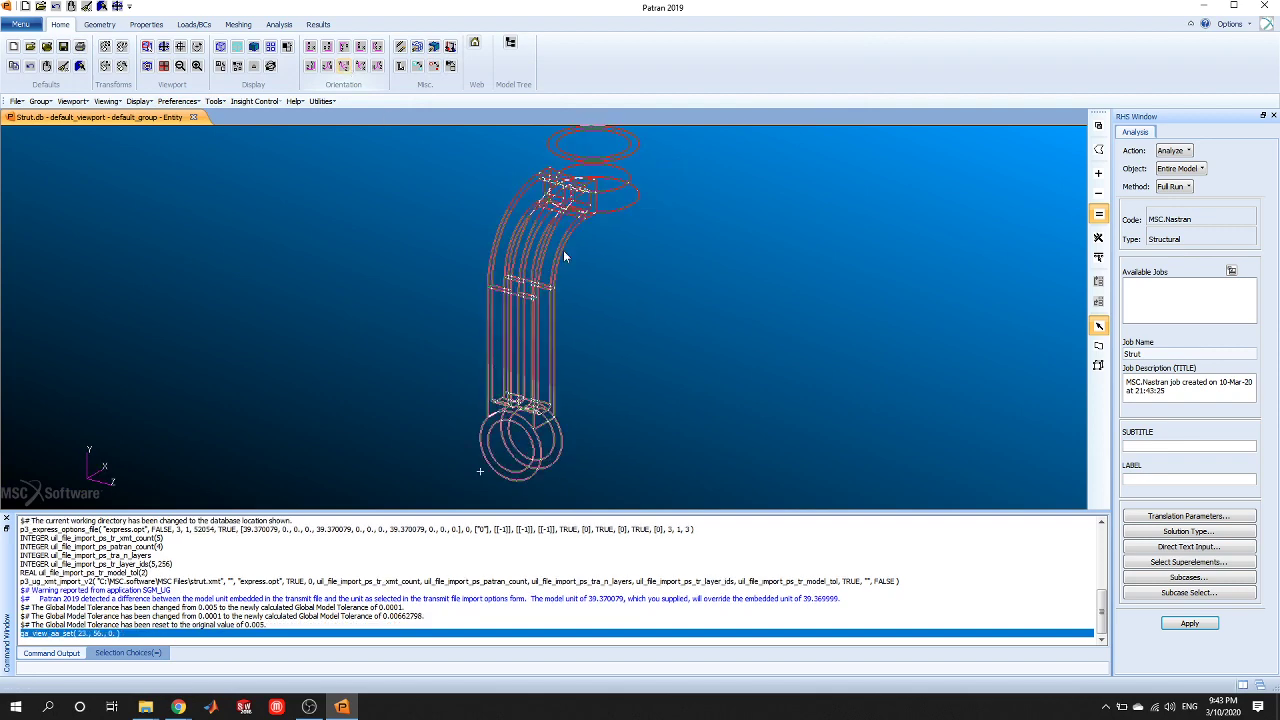
pyautogui.scroll(-1, 616, 188)
pyautogui.scroll(1, 632, 130)
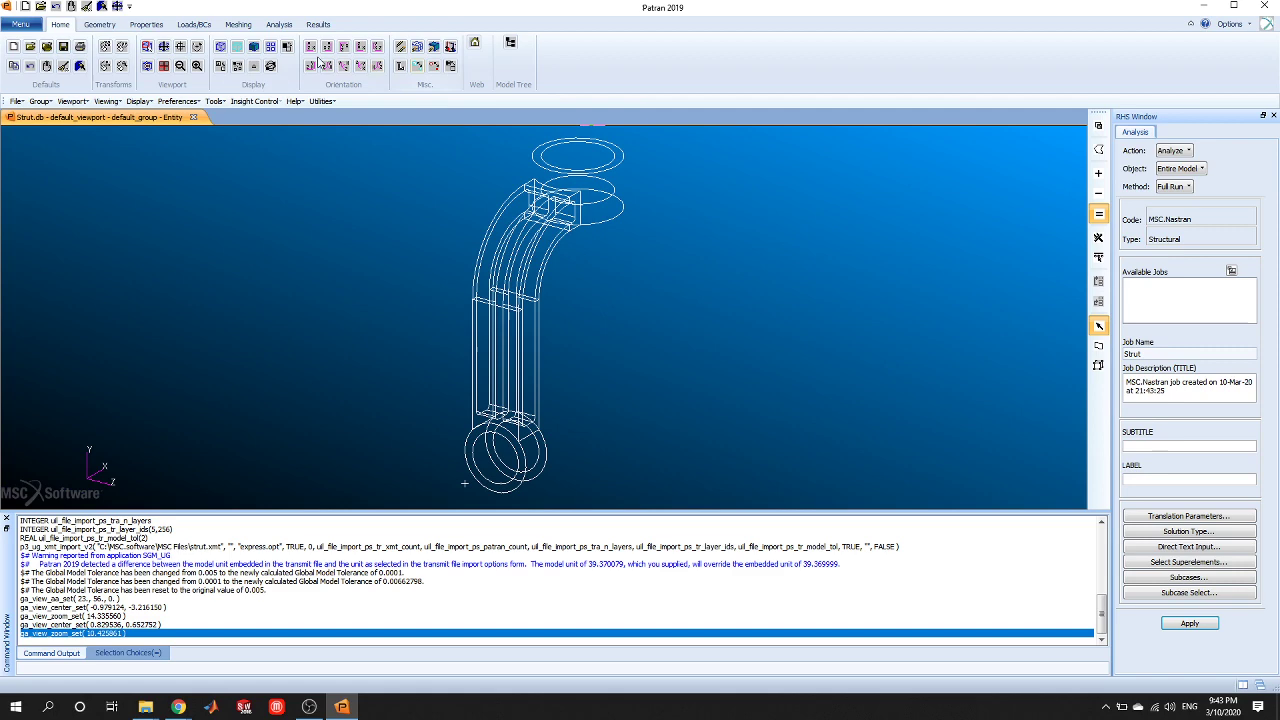
# Mesh Solid 1 with Tet10 elements at a 0.5 global edge length, giving 13477 nodes and 7251 elements.
pyautogui.click(237, 25)
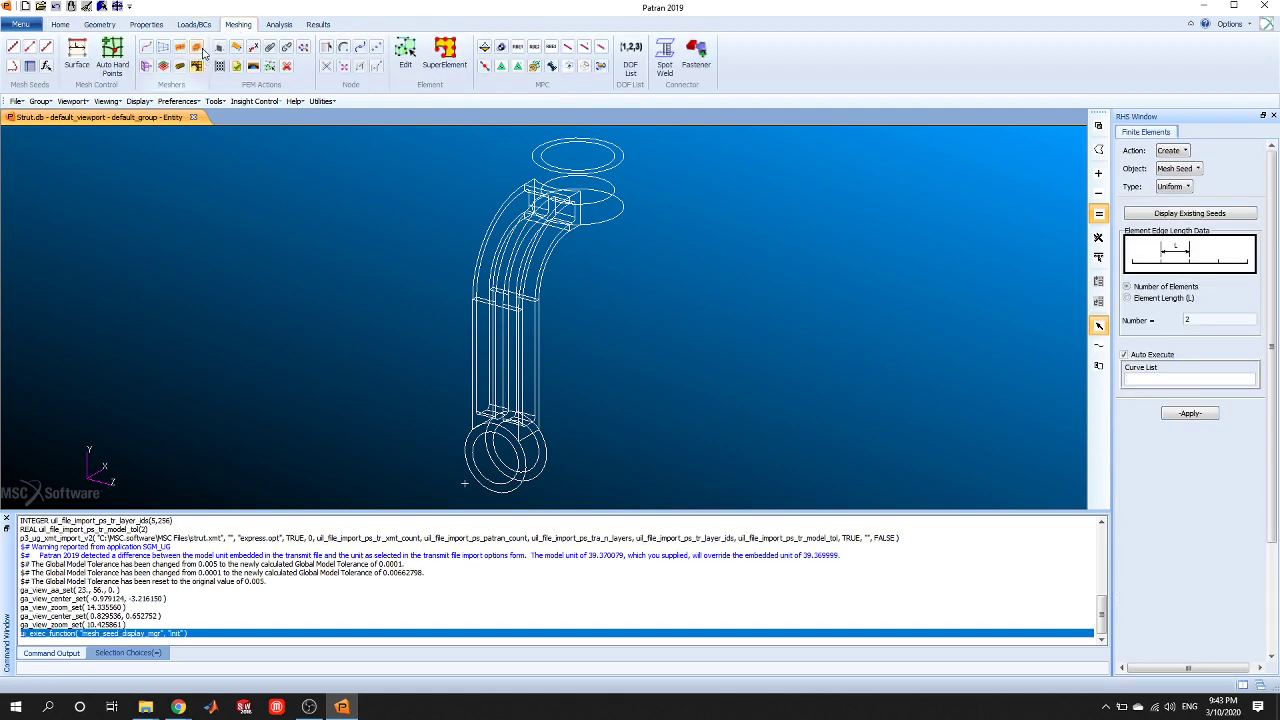
pyautogui.click(199, 52)
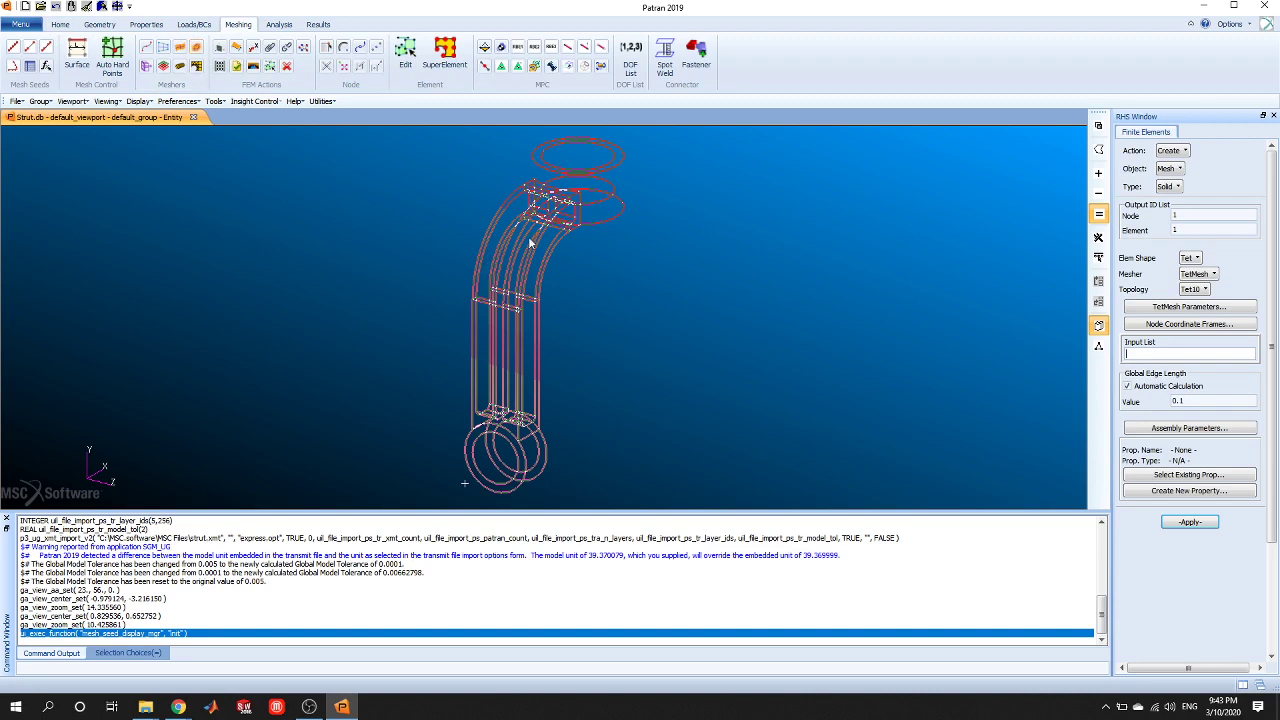
pyautogui.click(570, 174)
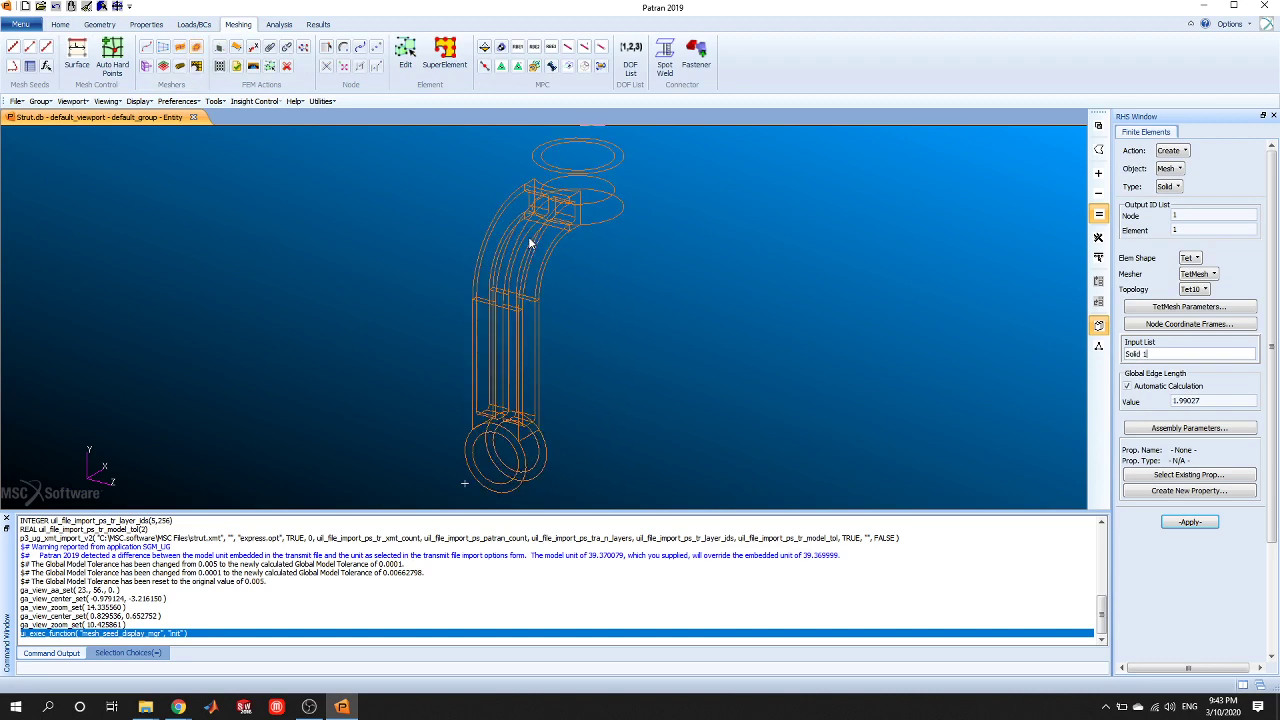
pyautogui.click(1129, 387)
pyautogui.write('.5')
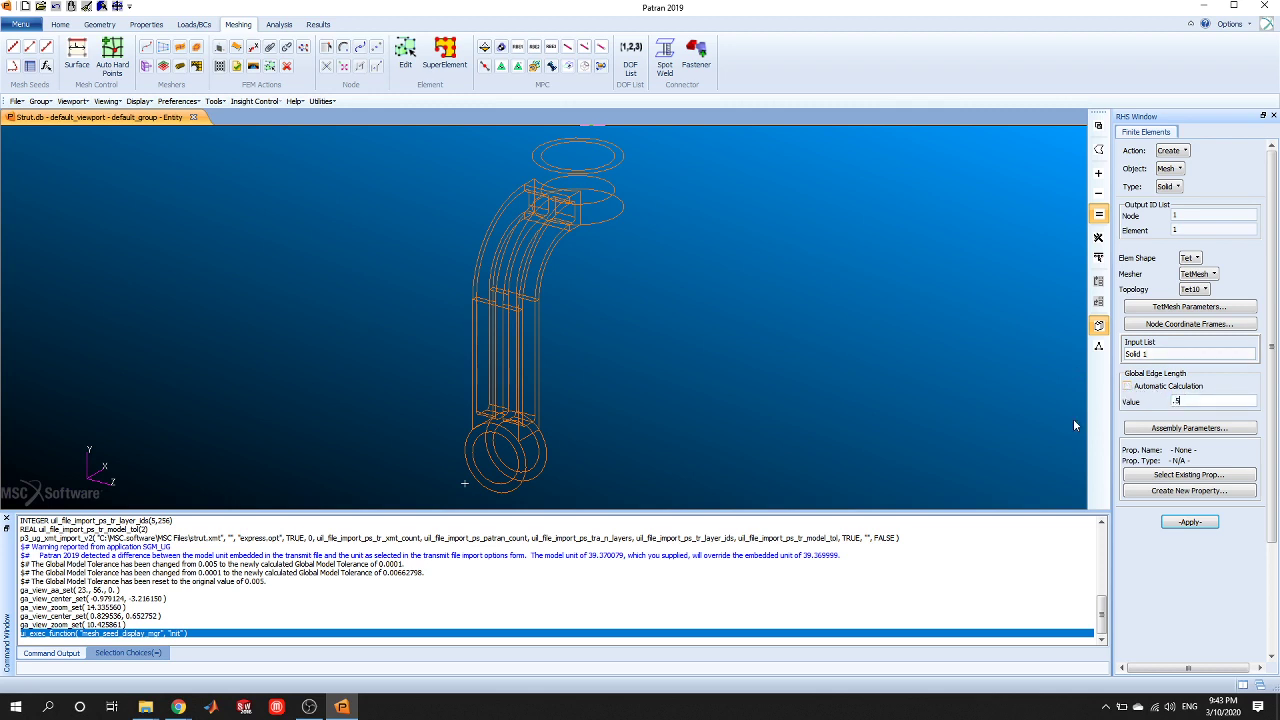
pyautogui.click(1197, 524)
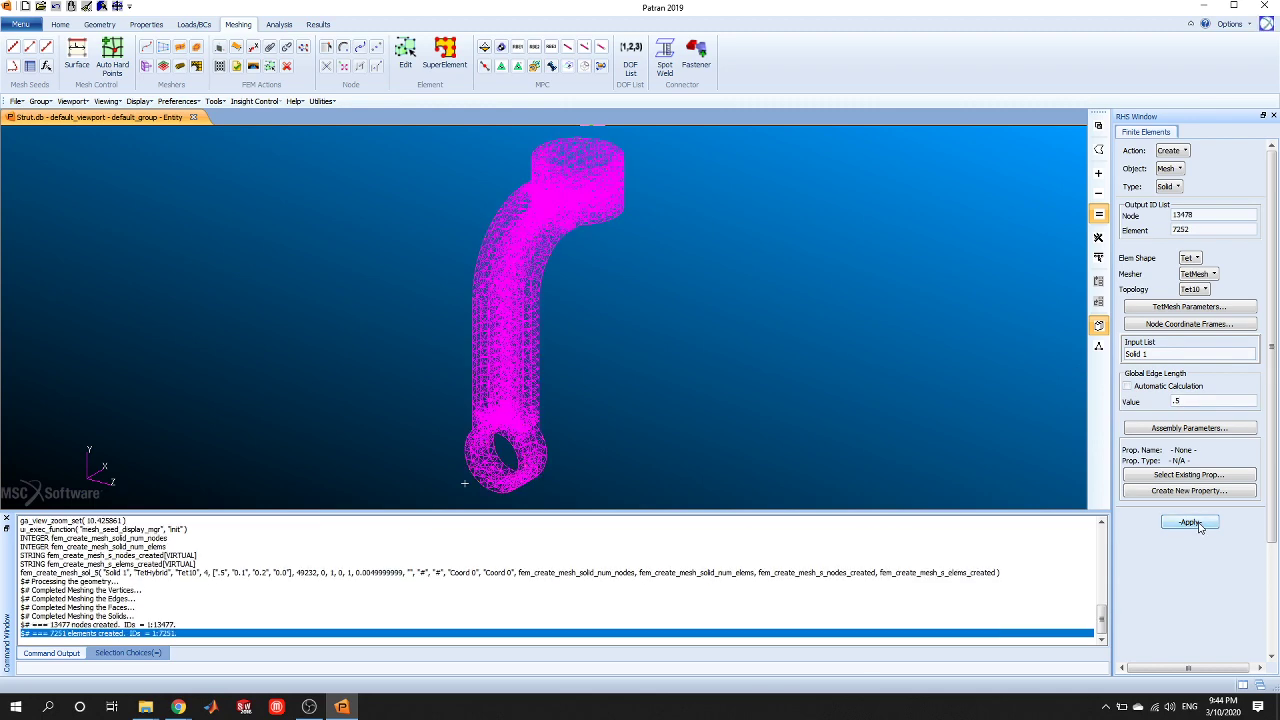
pyautogui.moveTo(785, 415)
pyautogui.mouseDown(button='middle')
pyautogui.moveTo(471, 196)
pyautogui.moveTo(443, 378)
pyautogui.moveTo(781, 420)
pyautogui.mouseUp(button='middle')
# Enter zero translations <0,0,0> as input data for a nodal displacement constraint.
pyautogui.click(194, 24)
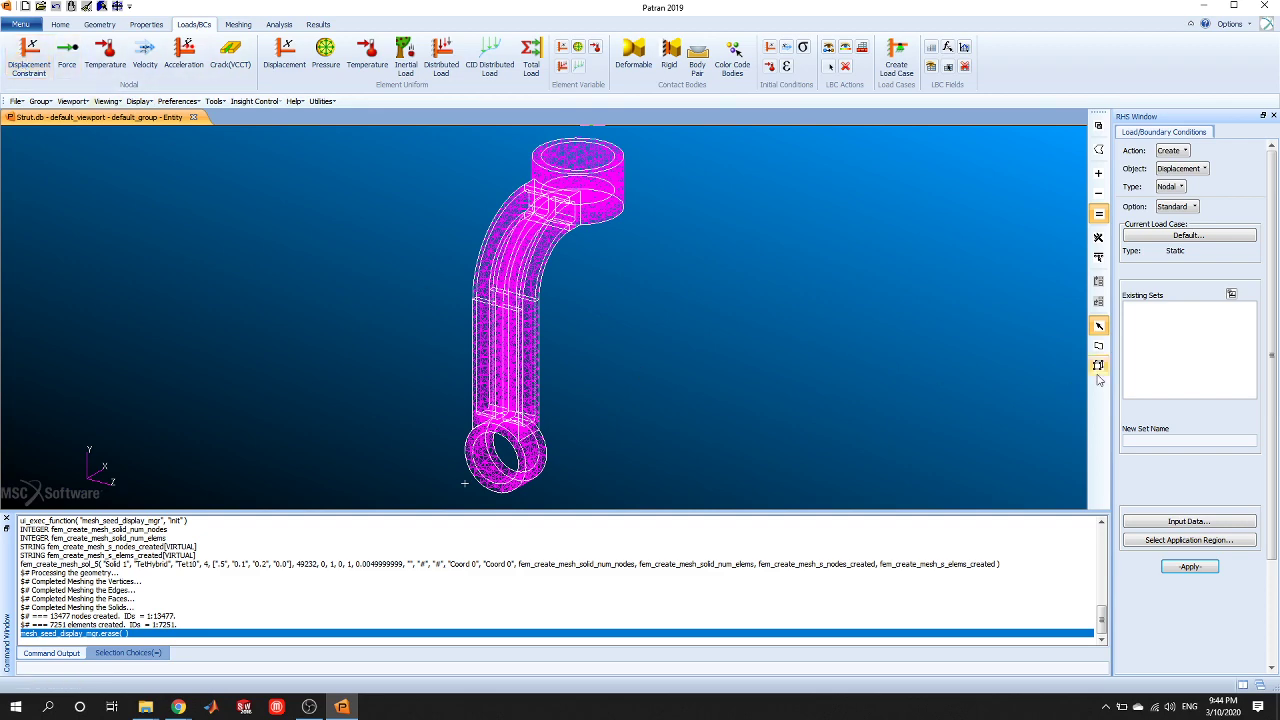
pyautogui.click(1198, 527)
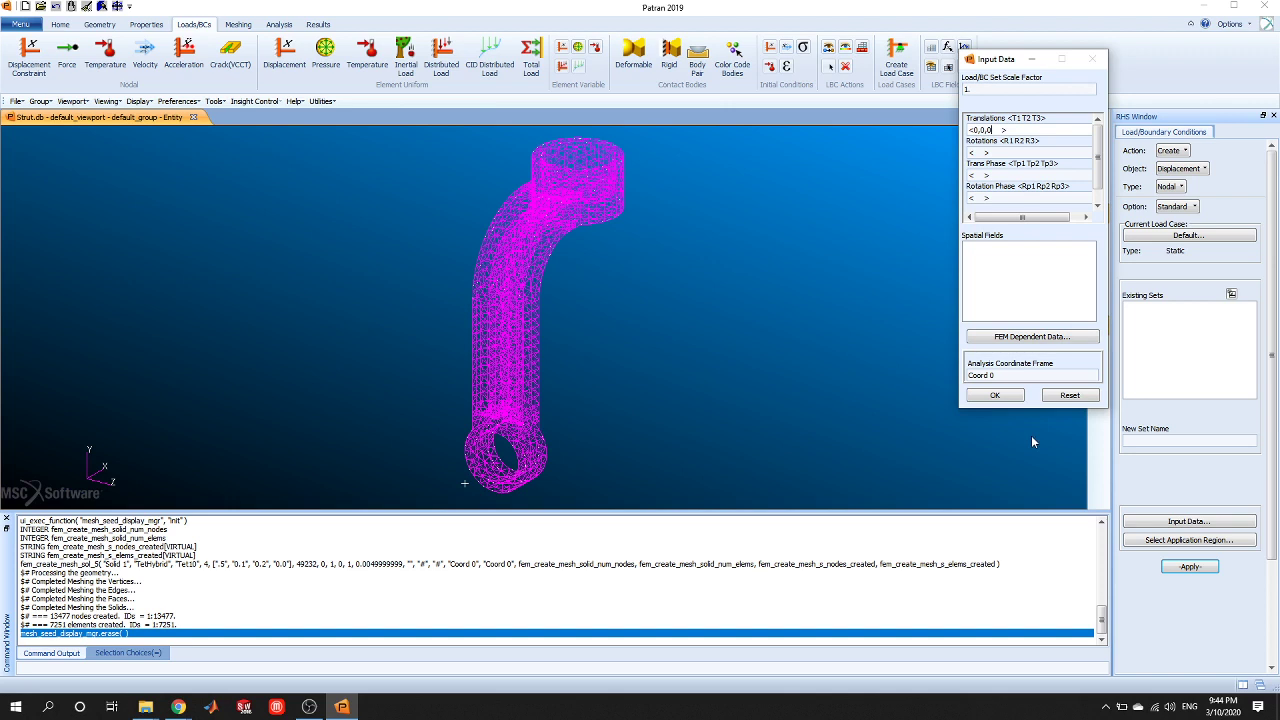
pyautogui.click(995, 396)
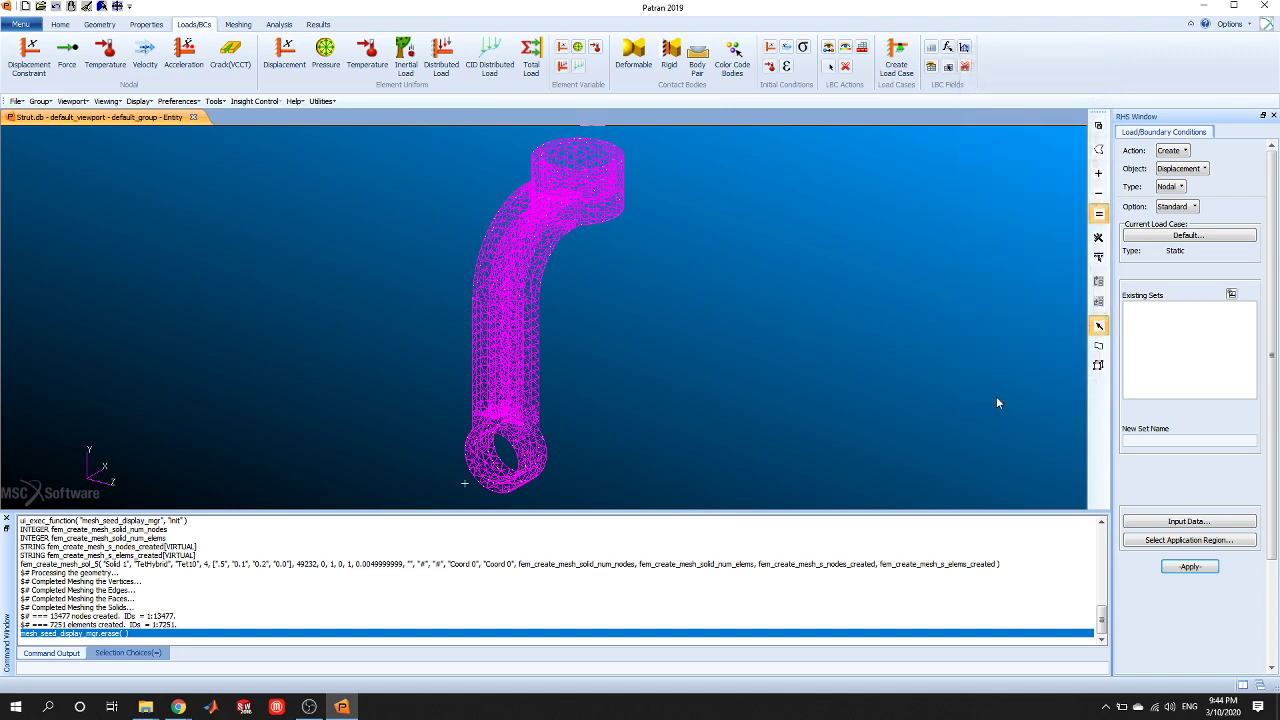
# Add the lower ring face Solid 1:14 as the constraint's application region, using the surface/face filter.
pyautogui.click(1234, 541)
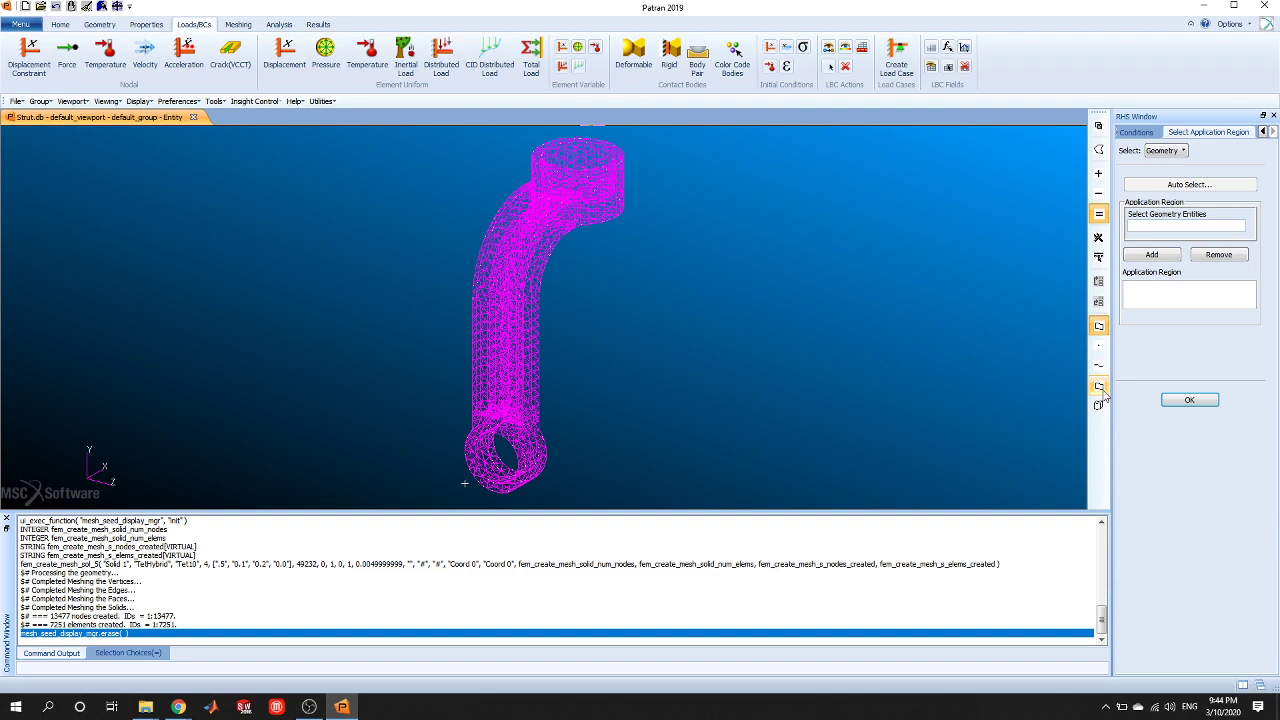
pyautogui.click(1099, 387)
pyautogui.scroll(5, 468, 485)
pyautogui.scroll(1, 560, 455)
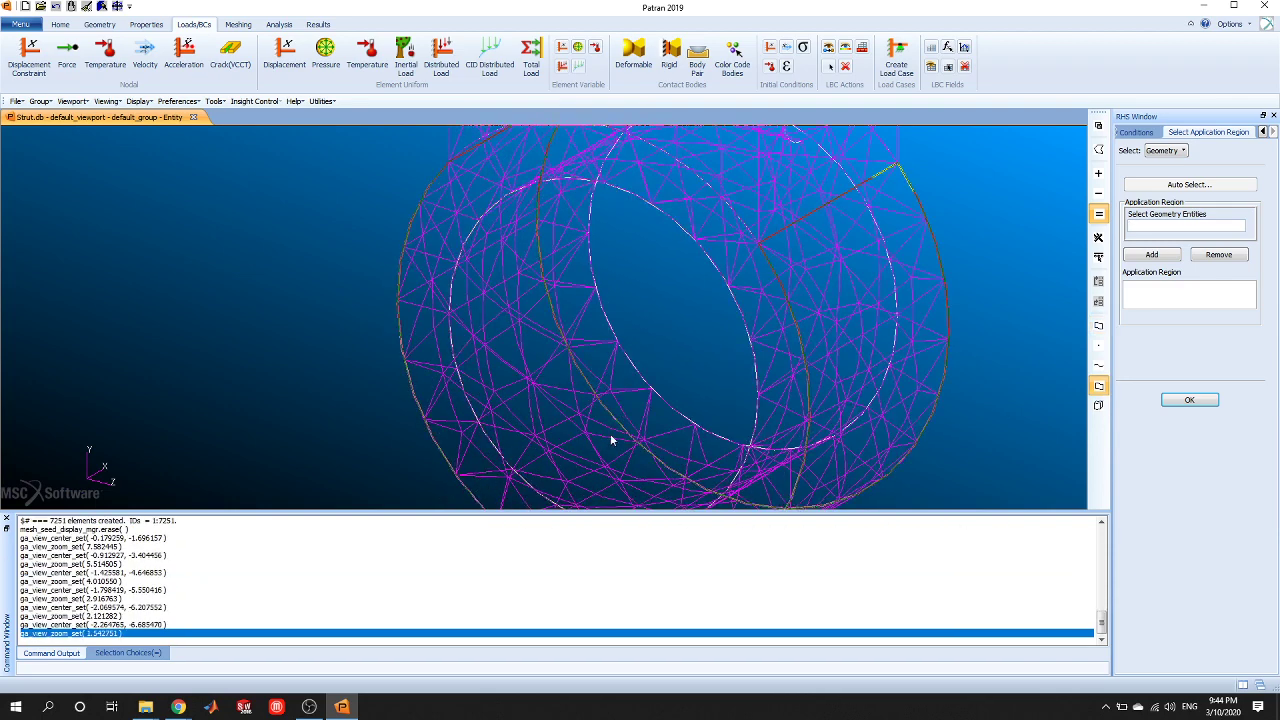
pyautogui.scroll(-3, 611, 437)
pyautogui.scroll(3, 651, 457)
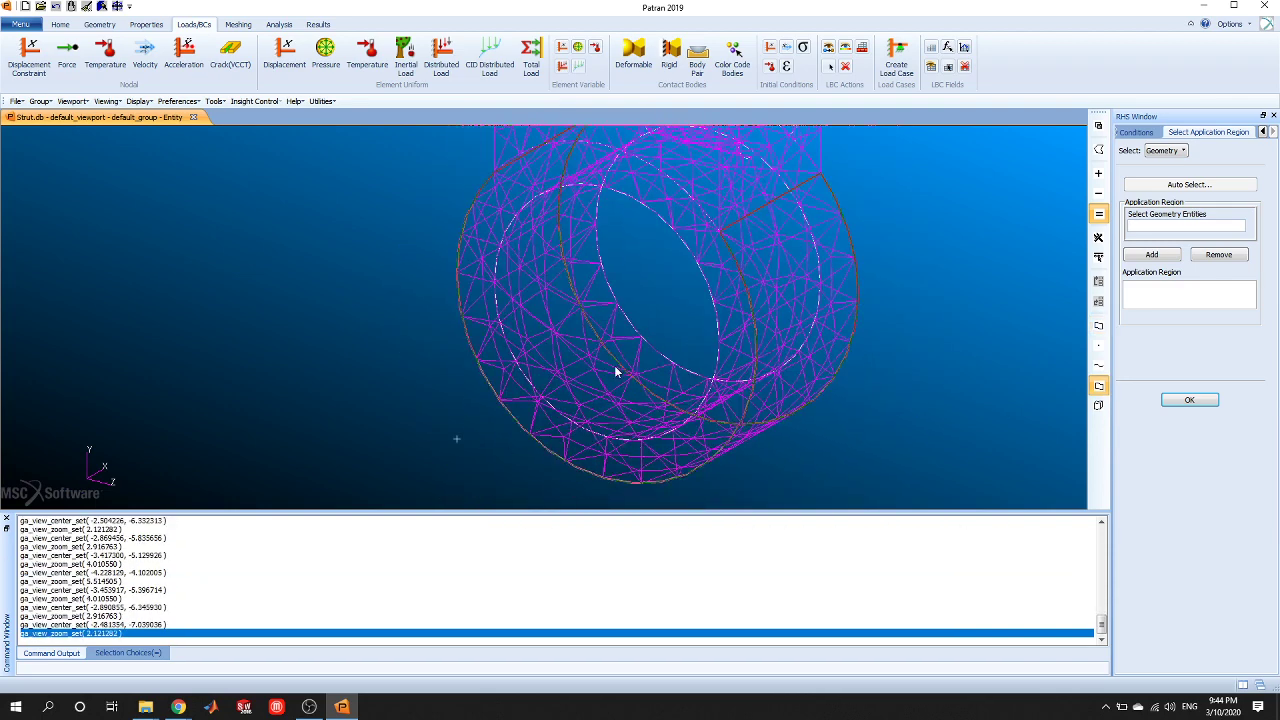
pyautogui.moveTo(616, 372); pyautogui.dragTo(766, 317, button='middle')
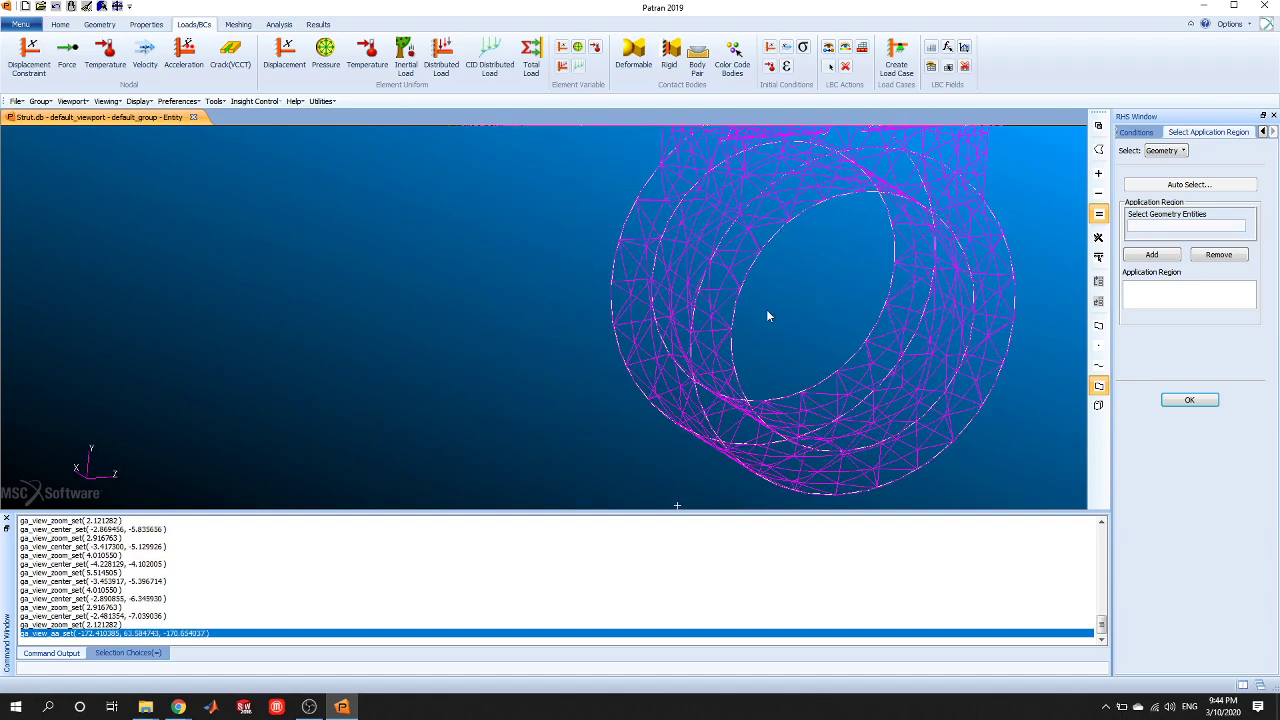
pyautogui.click(902, 312)
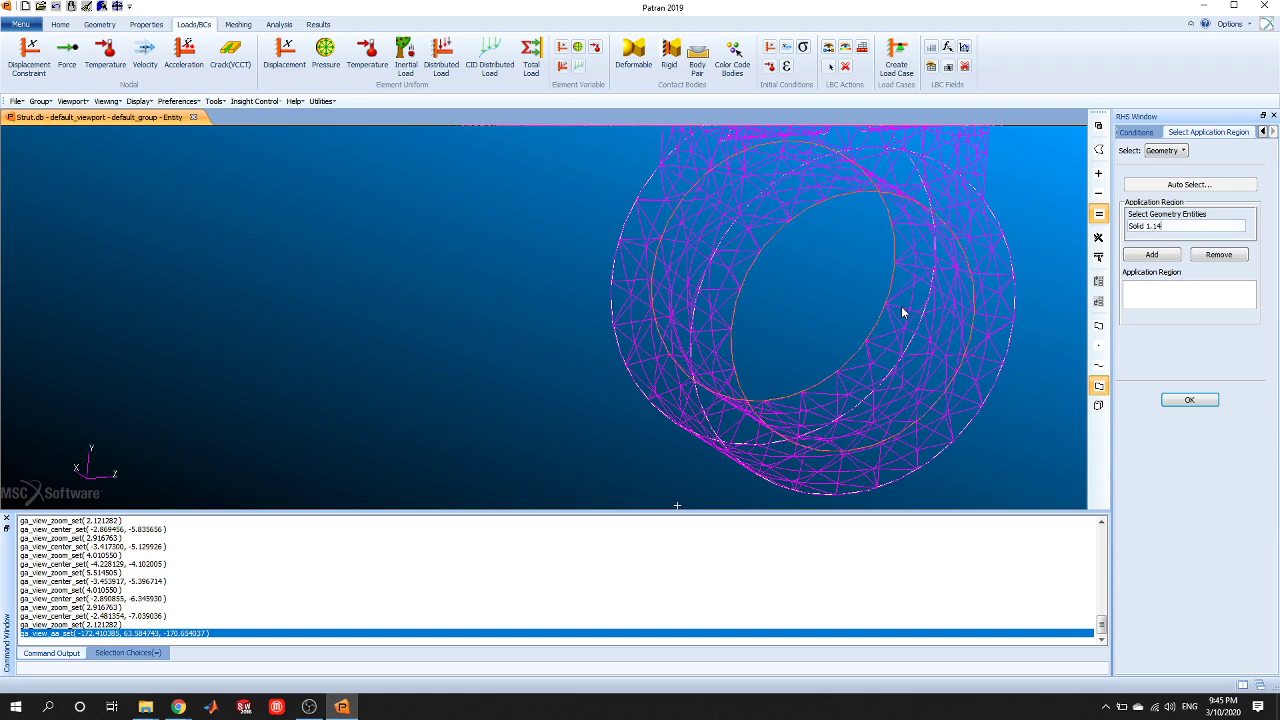
pyautogui.click(1168, 257)
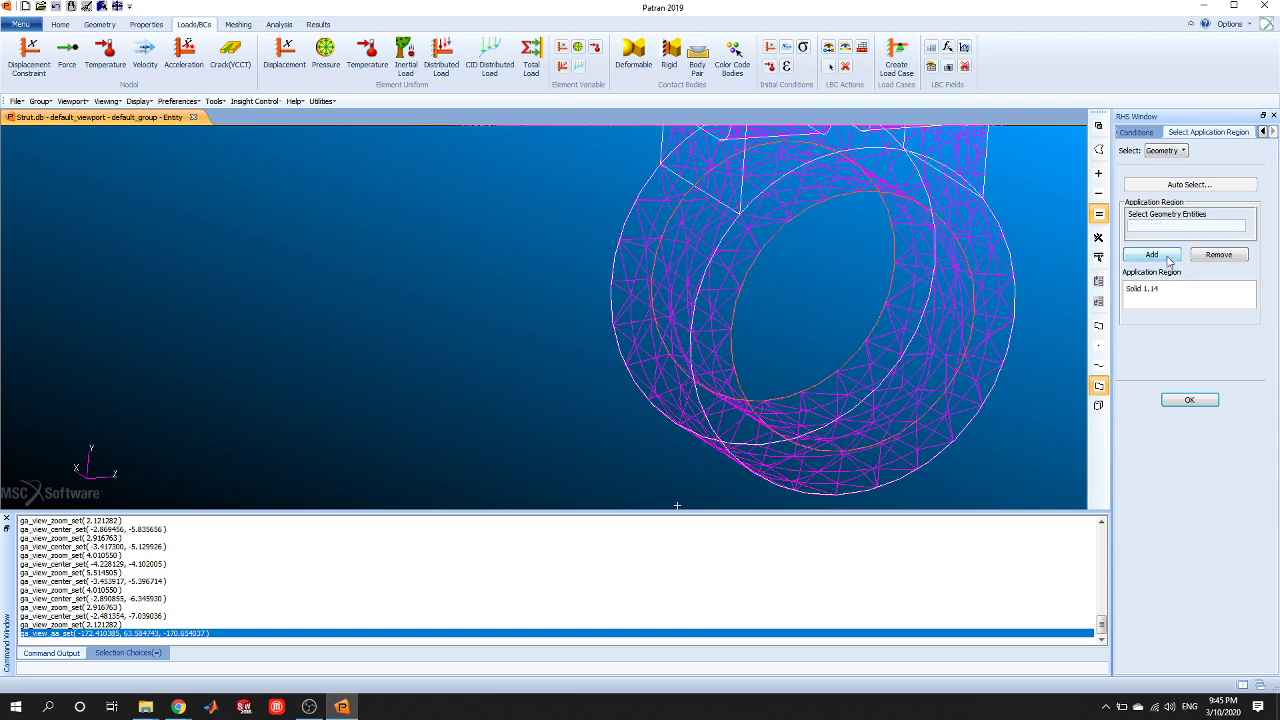
# Confirm the lower-ring application region and rotate the strut to check it.
pyautogui.click(1188, 401)
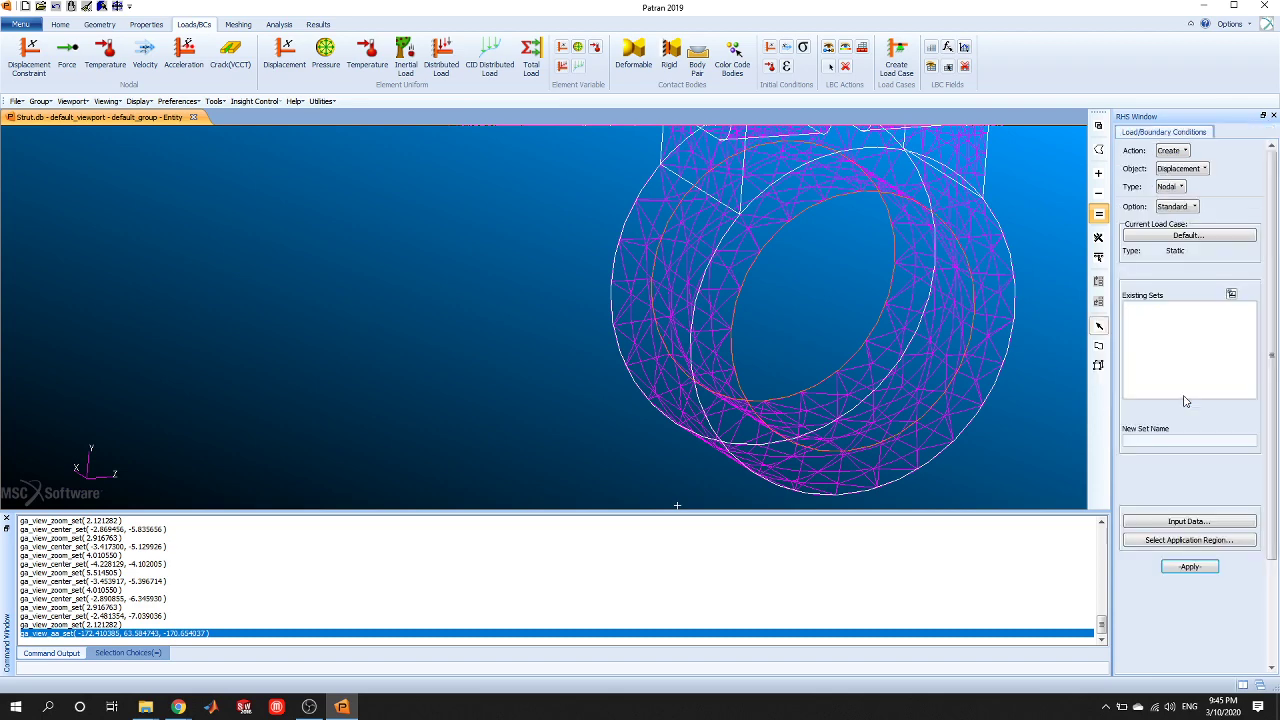
pyautogui.scroll(-7, 1027, 376)
pyautogui.scroll(2, 1036, 306)
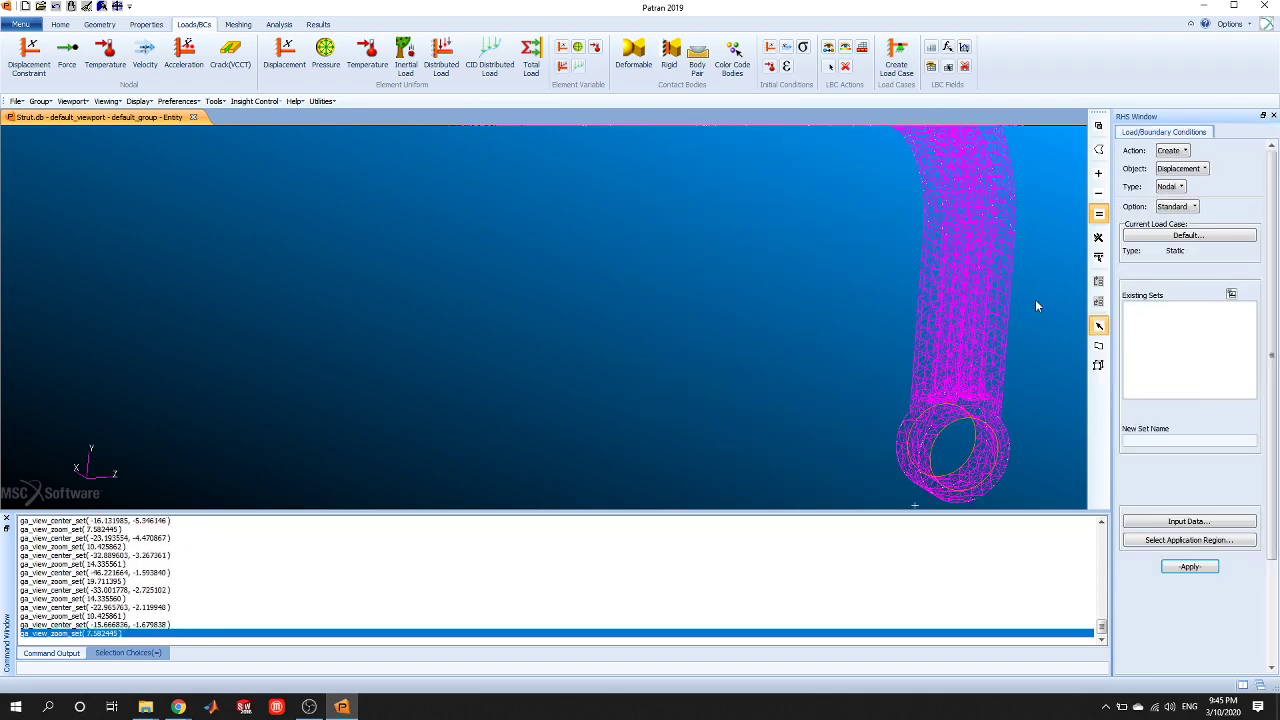
pyautogui.scroll(-2, 1037, 325)
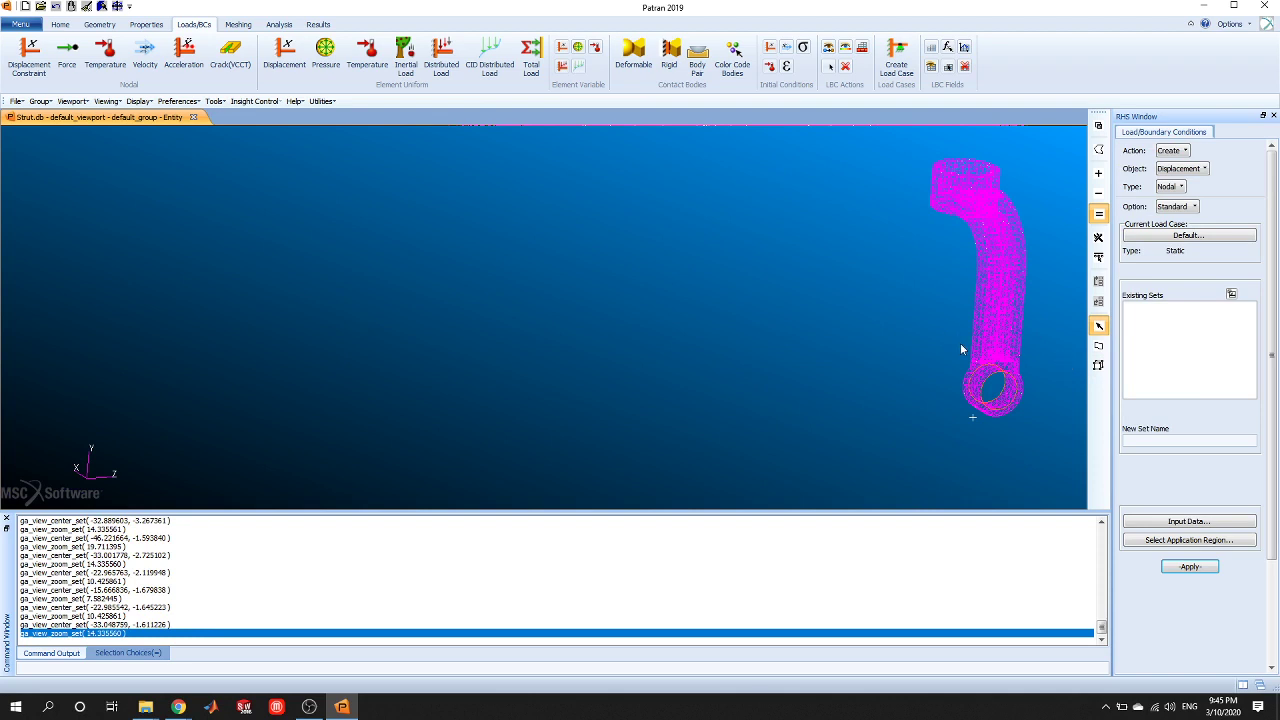
pyautogui.moveTo(961, 348); pyautogui.dragTo(1013, 388, button='middle')
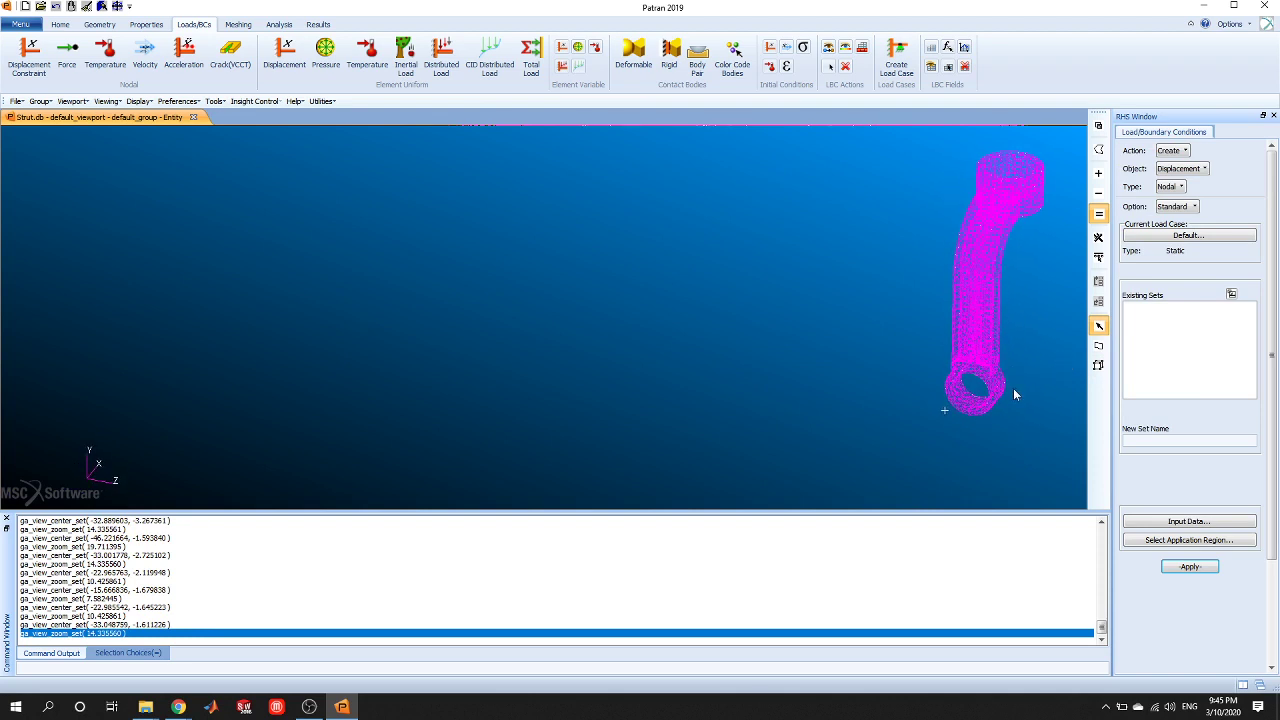
# Name the displacement constraint set hub_cylinder and create it after clearing the blank-name error.
pyautogui.click(1187, 566)
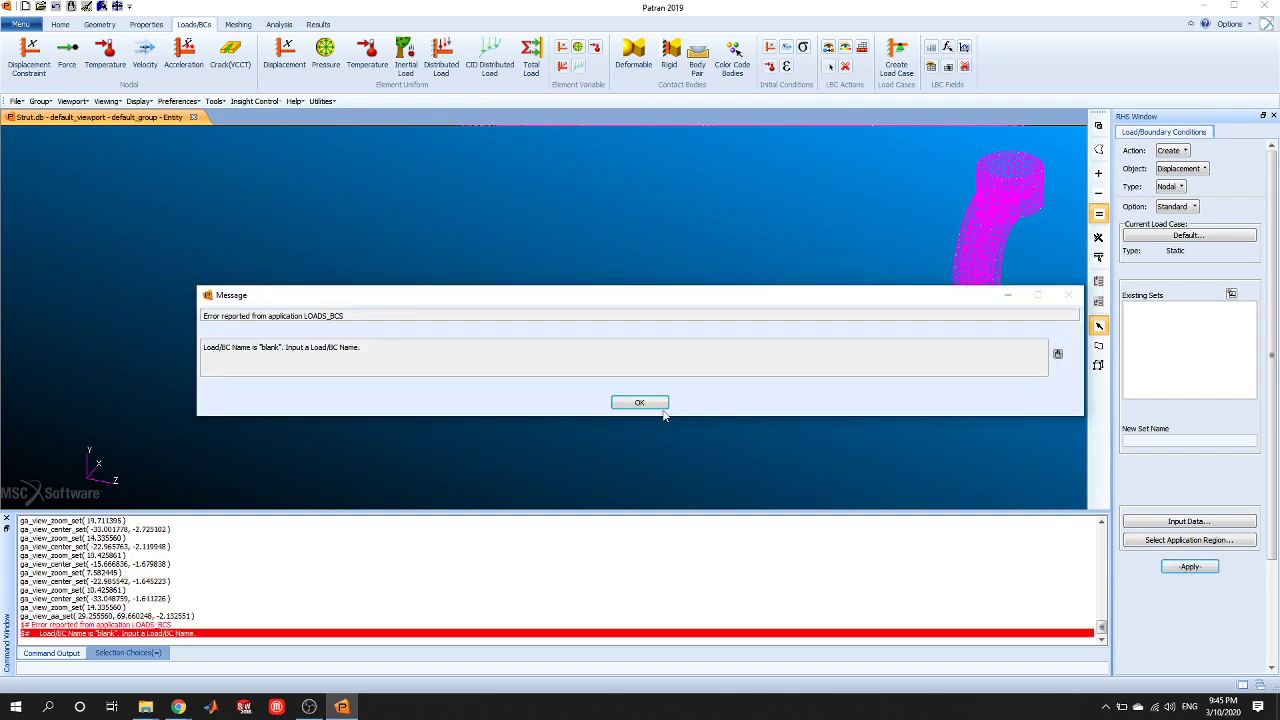
pyautogui.click(642, 404)
pyautogui.click(1223, 441)
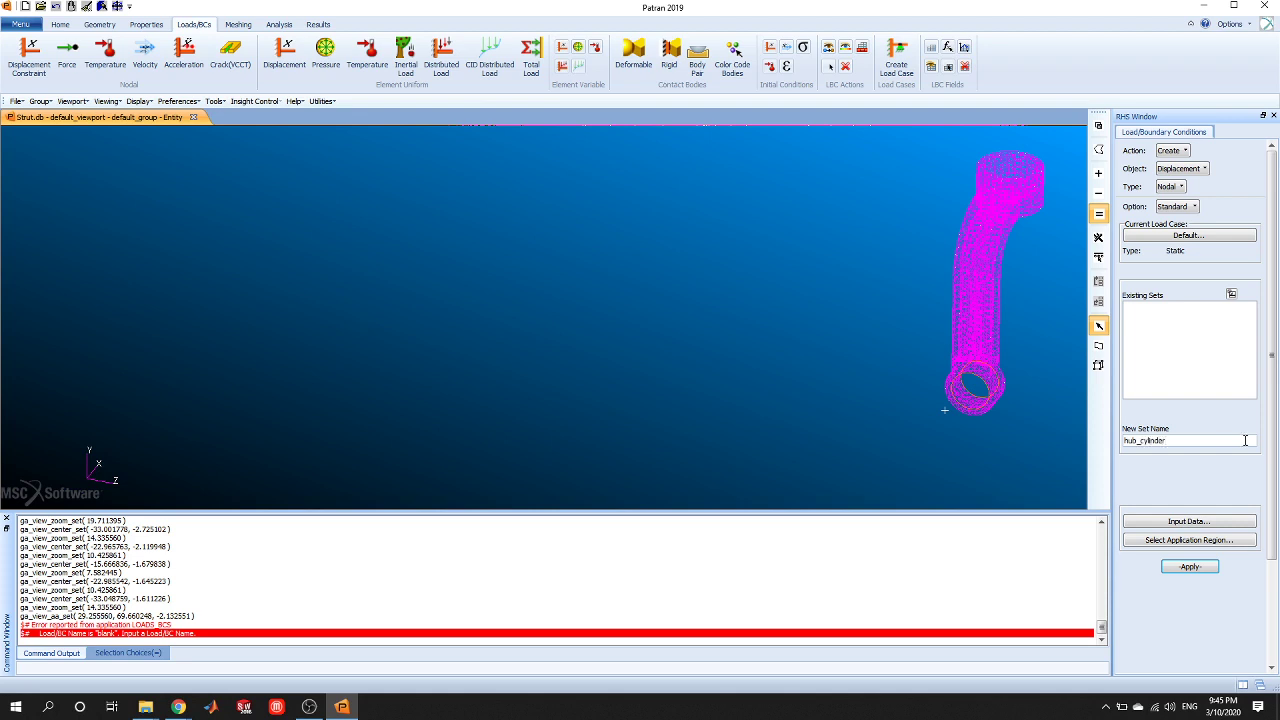
pyautogui.write('hub_cylinder')
pyautogui.click(1190, 566)
pyautogui.scroll(2, 1068, 412)
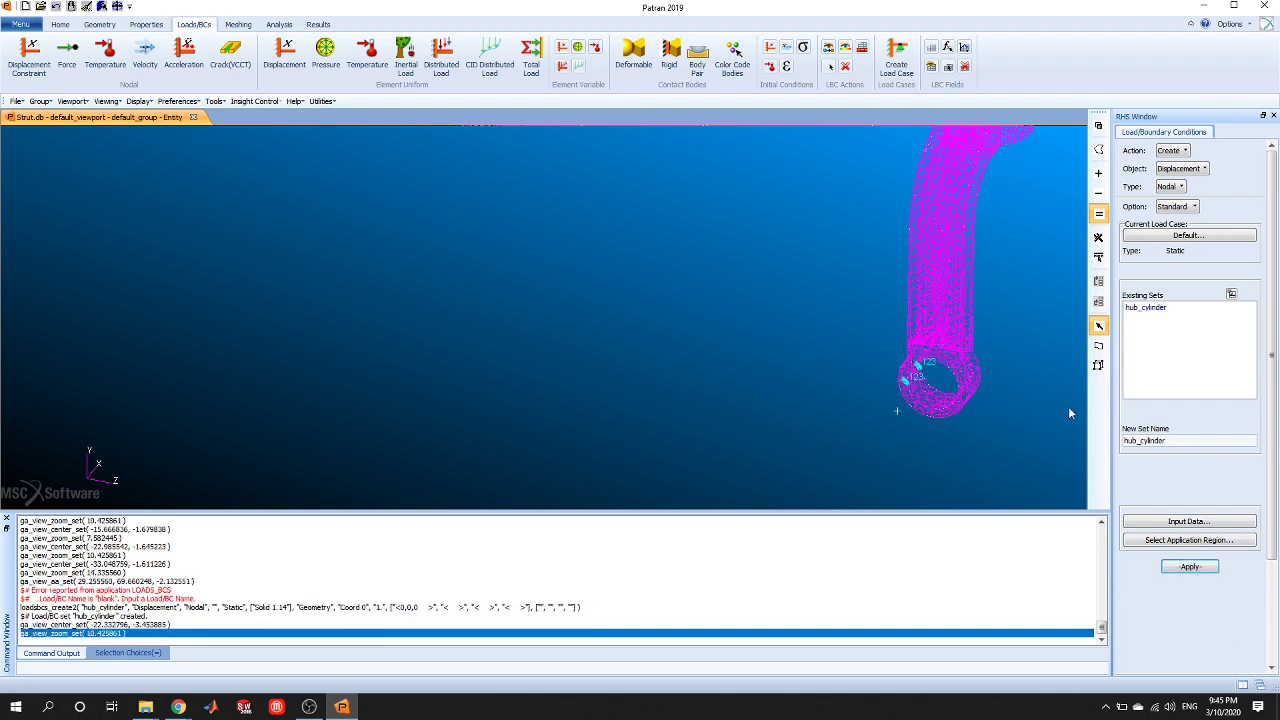
pyautogui.scroll(-1, 1013, 215)
pyautogui.scroll(1, 1004, 221)
pyautogui.scroll(3, 940, 437)
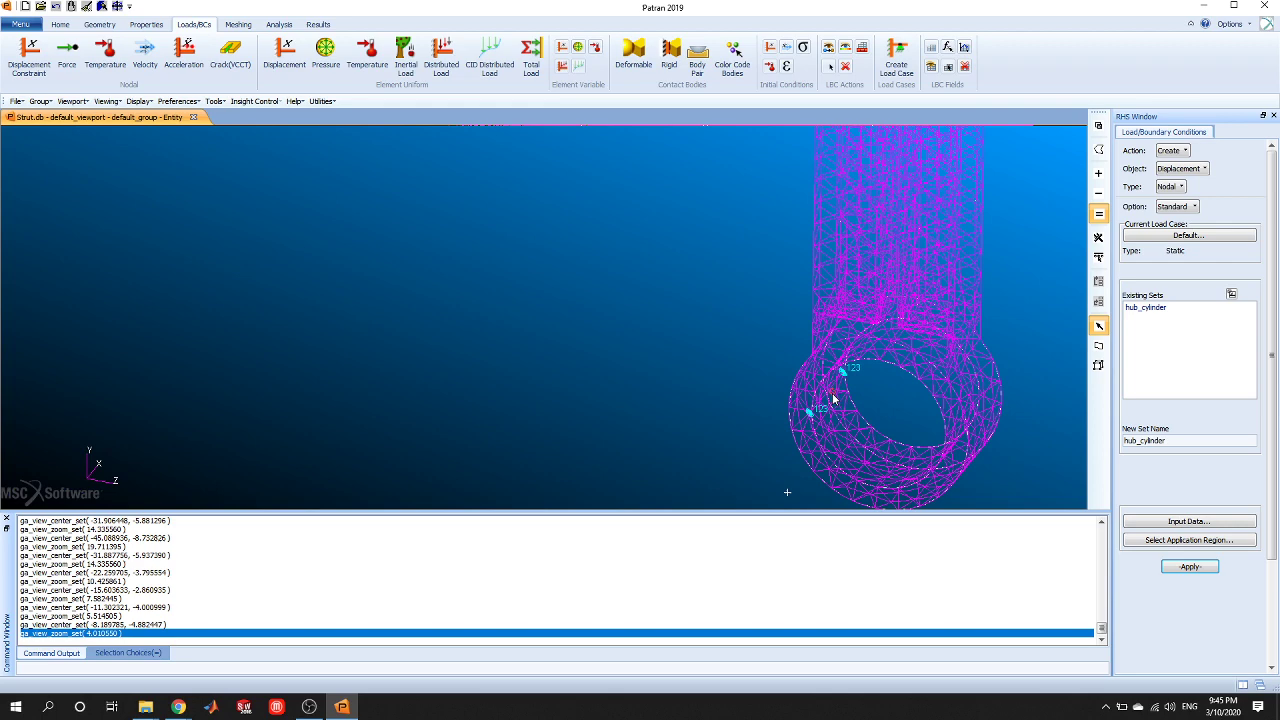
pyautogui.scroll(-2, 979, 298)
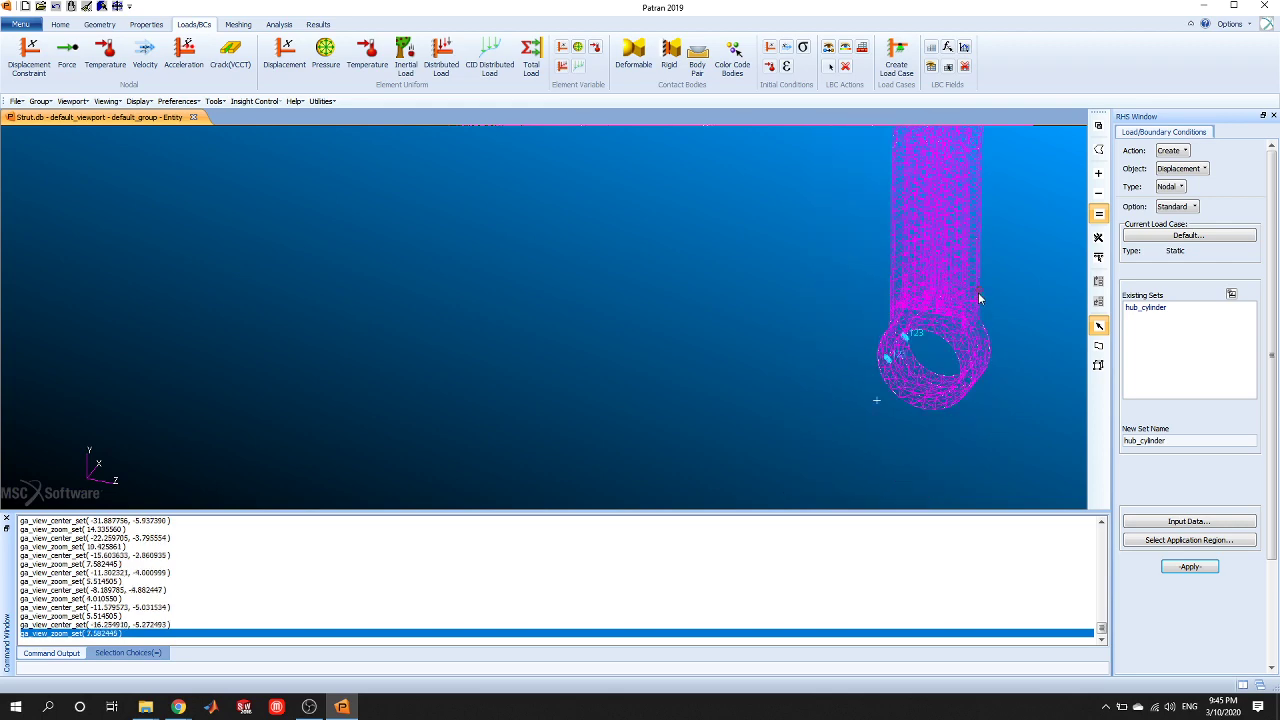
pyautogui.scroll(-1, 979, 298)
pyautogui.scroll(-3, 1011, 244)
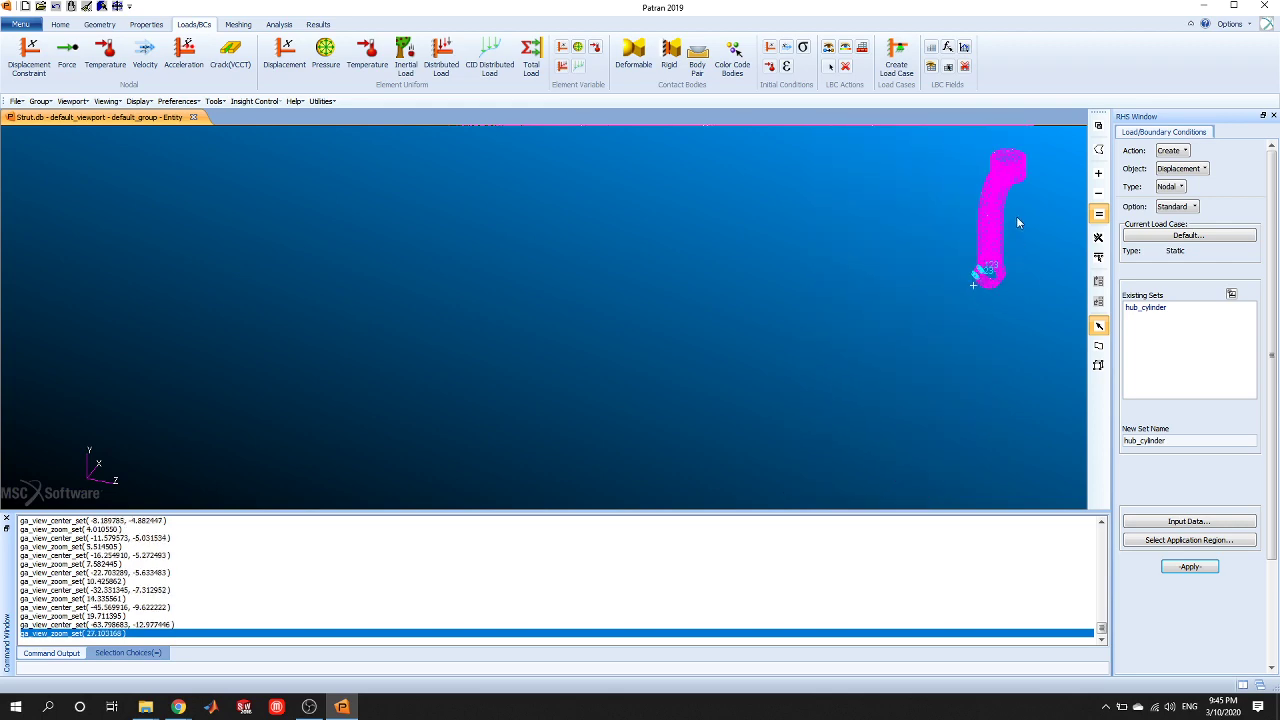
pyautogui.scroll(3, 1016, 216)
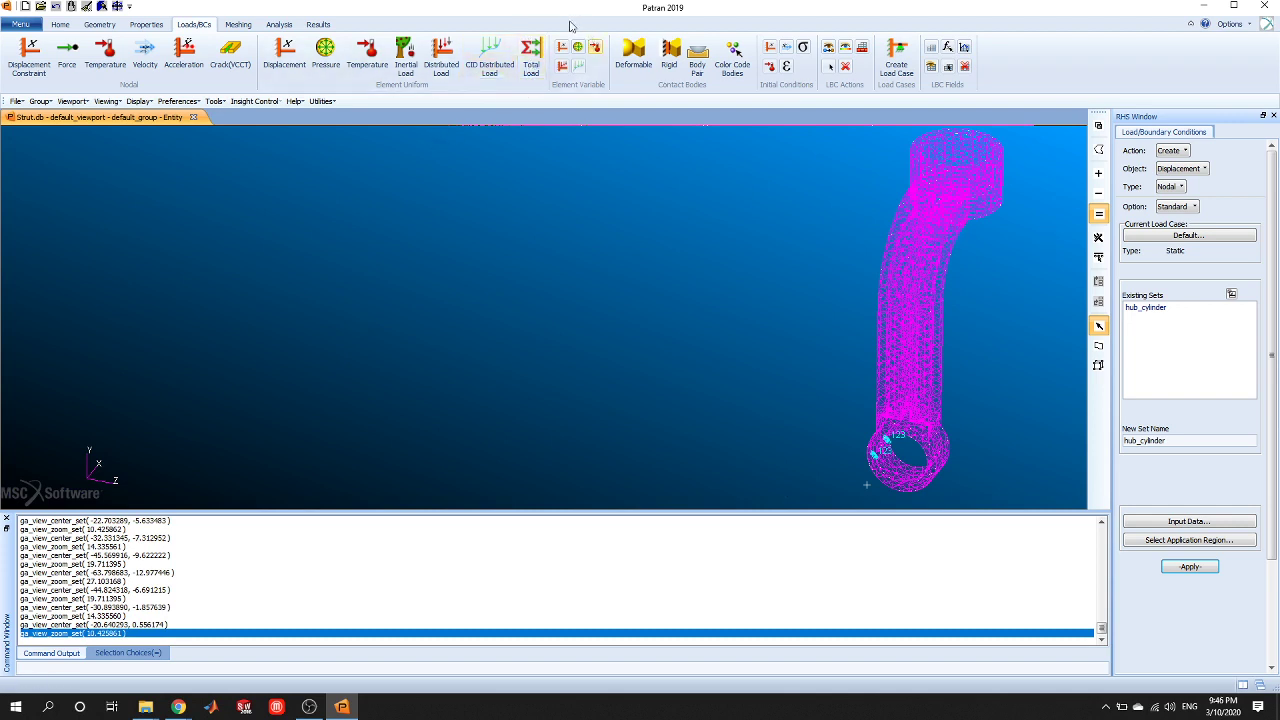
# Define a total element-uniform load with load vector <0,-7000,0>.
pyautogui.click(531, 60)
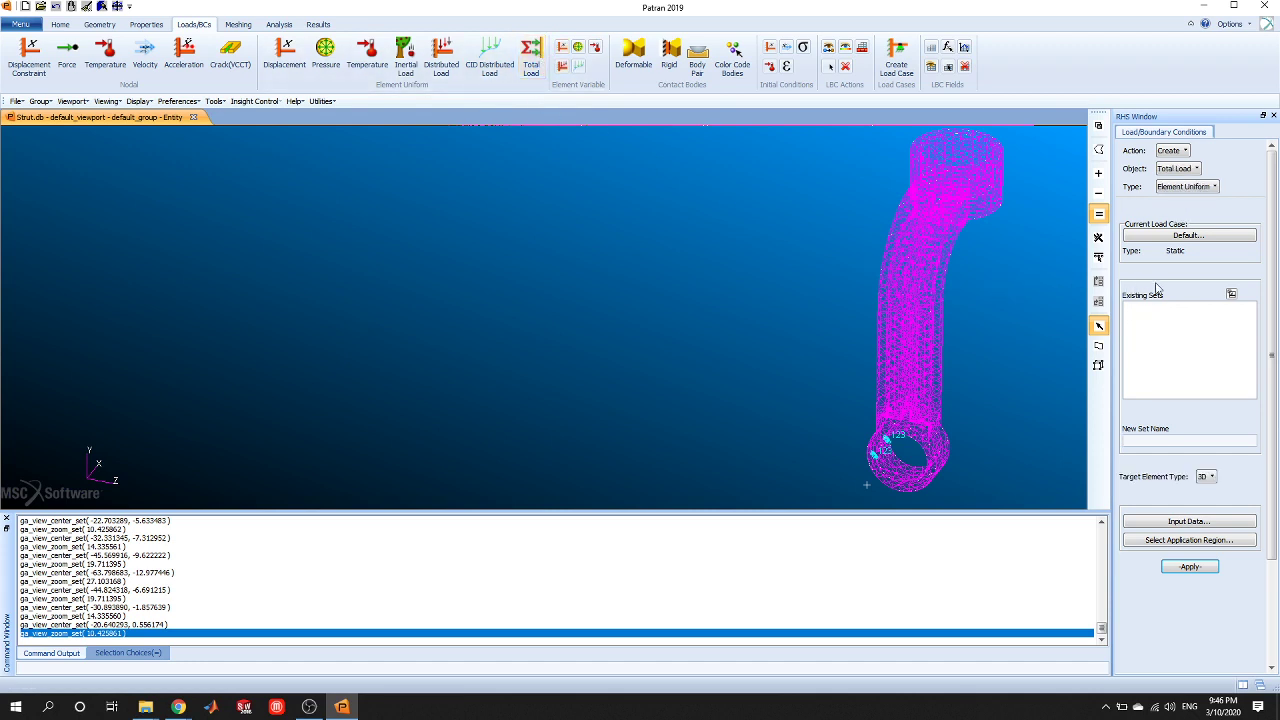
pyautogui.click(1213, 528)
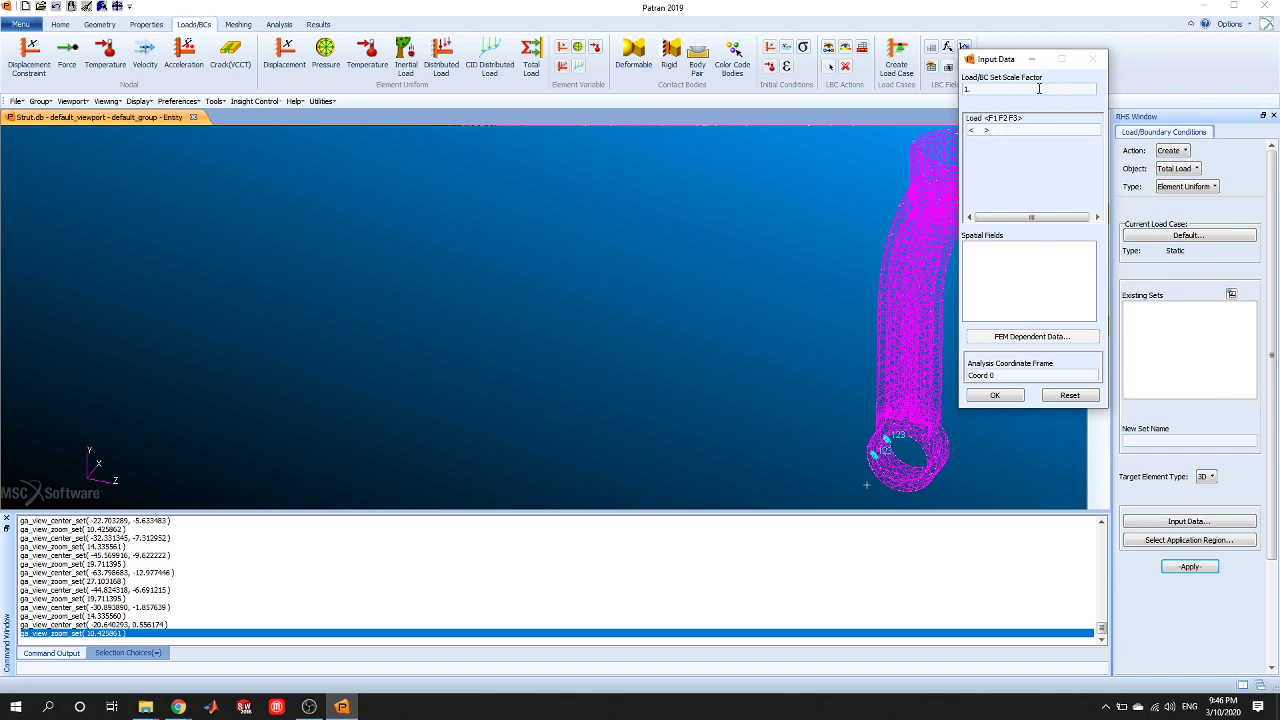
pyautogui.click(980, 130)
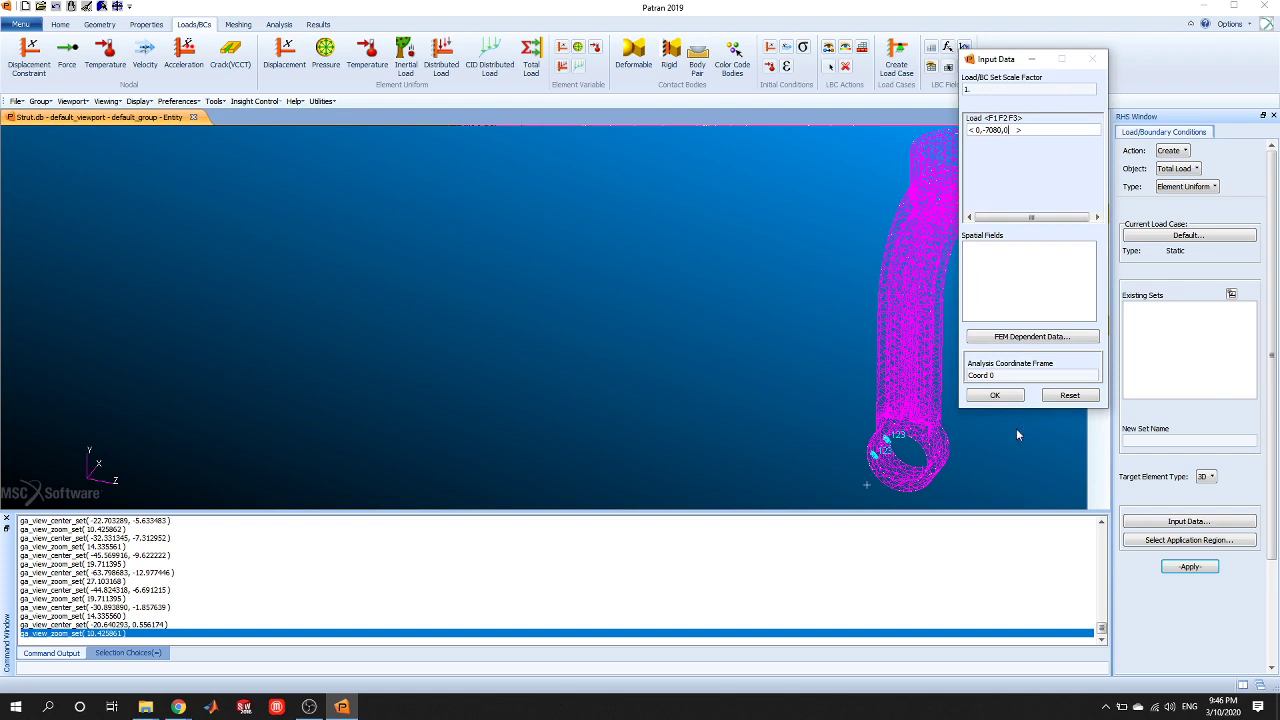
pyautogui.click(996, 396)
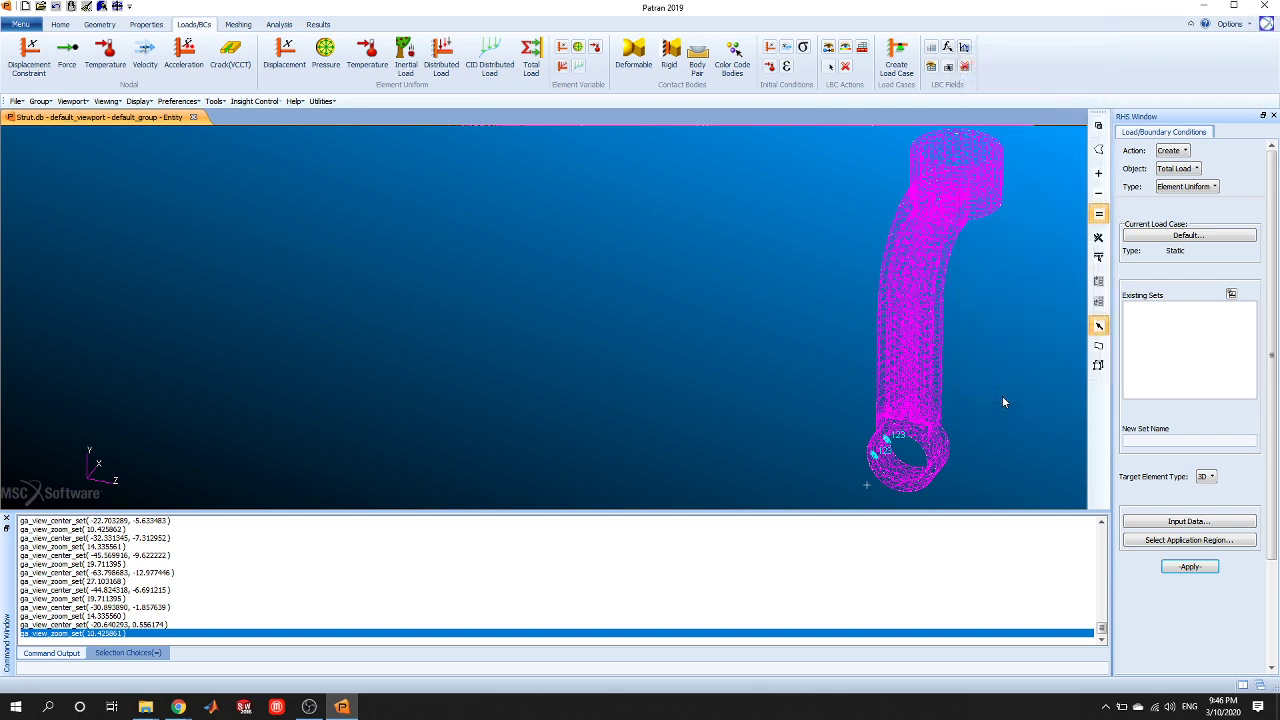
# Apply the total load to face Solid 1.22, the inner face of the upper ring.
pyautogui.click(1210, 540)
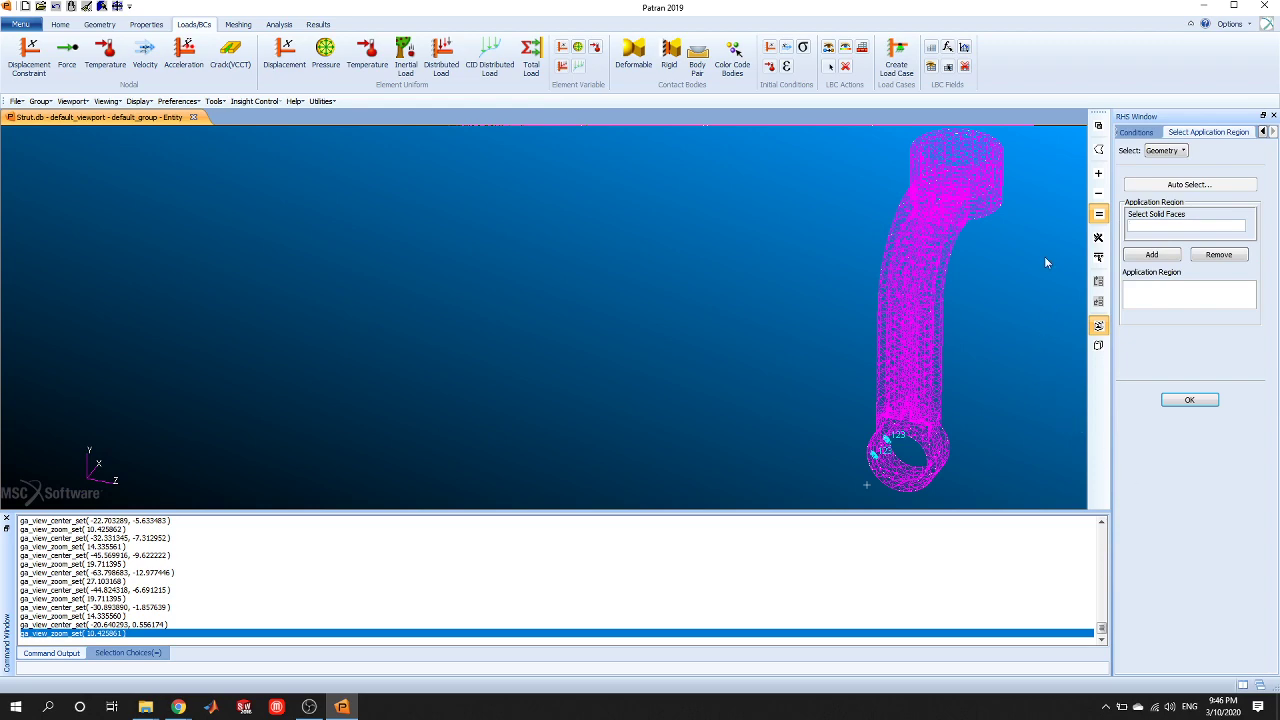
pyautogui.moveTo(1014, 332); pyautogui.dragTo(992, 353, button='middle')
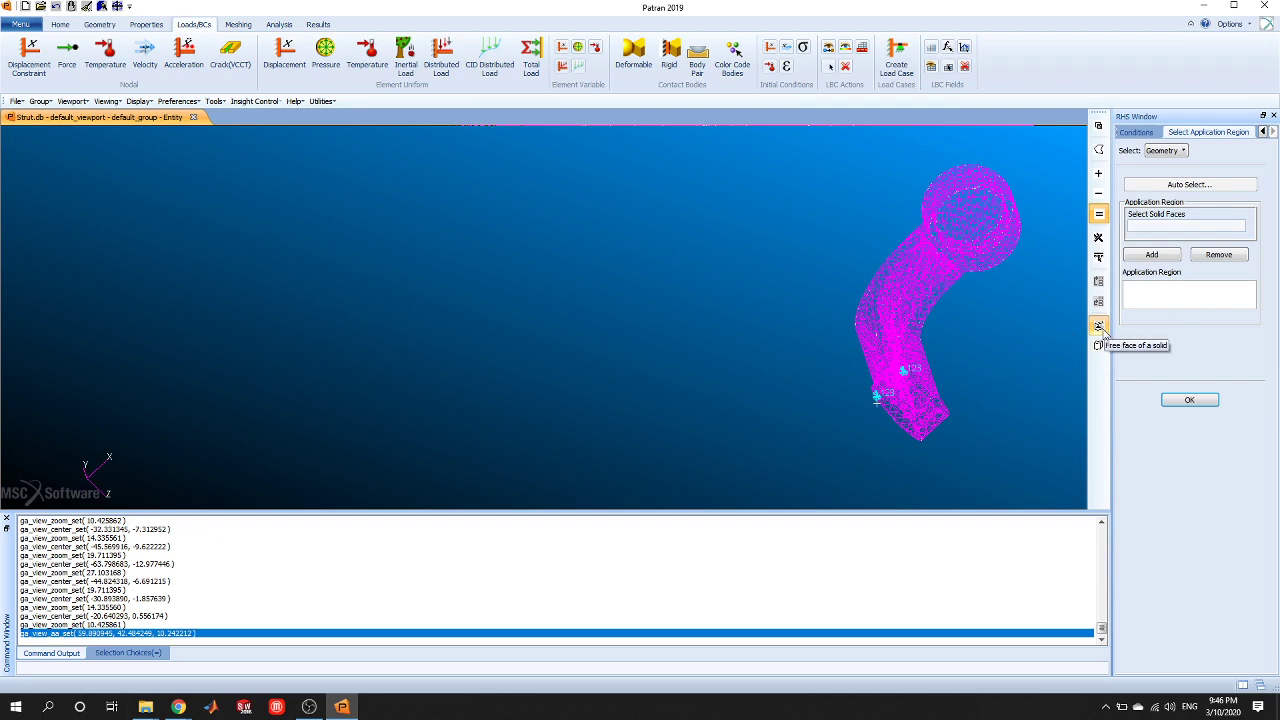
pyautogui.moveTo(1051, 252); pyautogui.dragTo(1050, 262, button='middle')
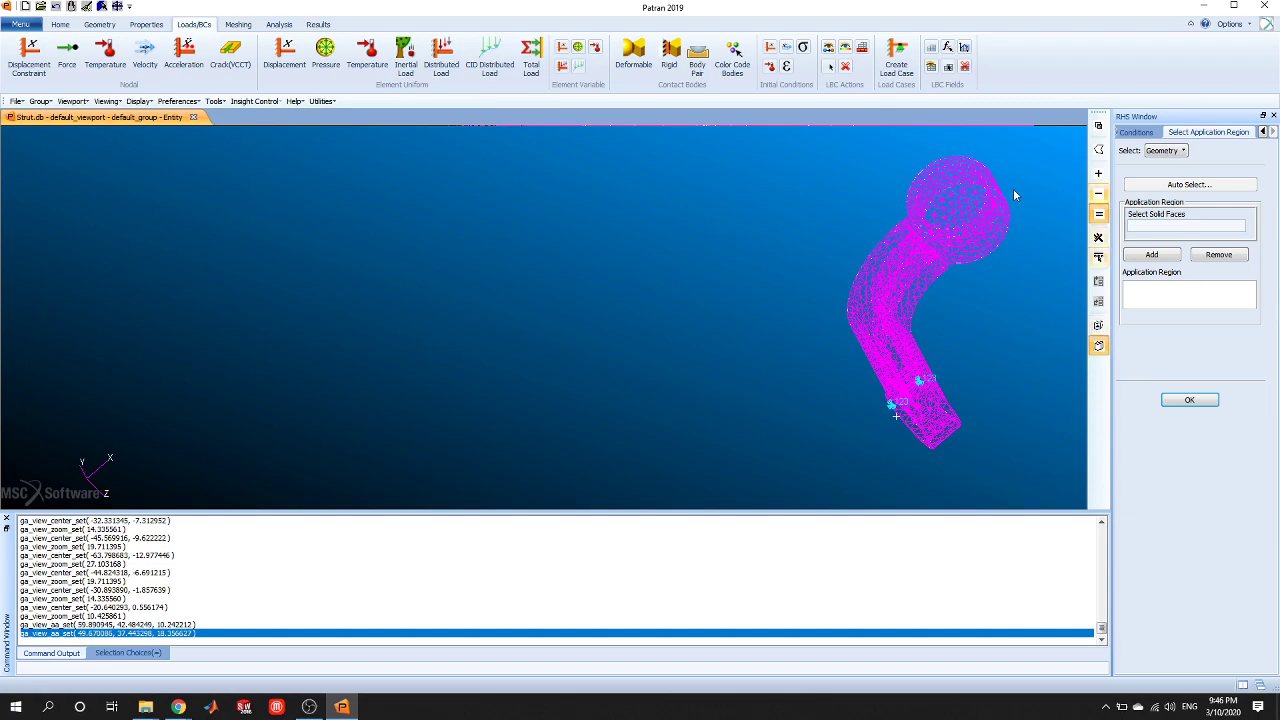
pyautogui.scroll(4, 941, 272)
pyautogui.scroll(-2, 938, 265)
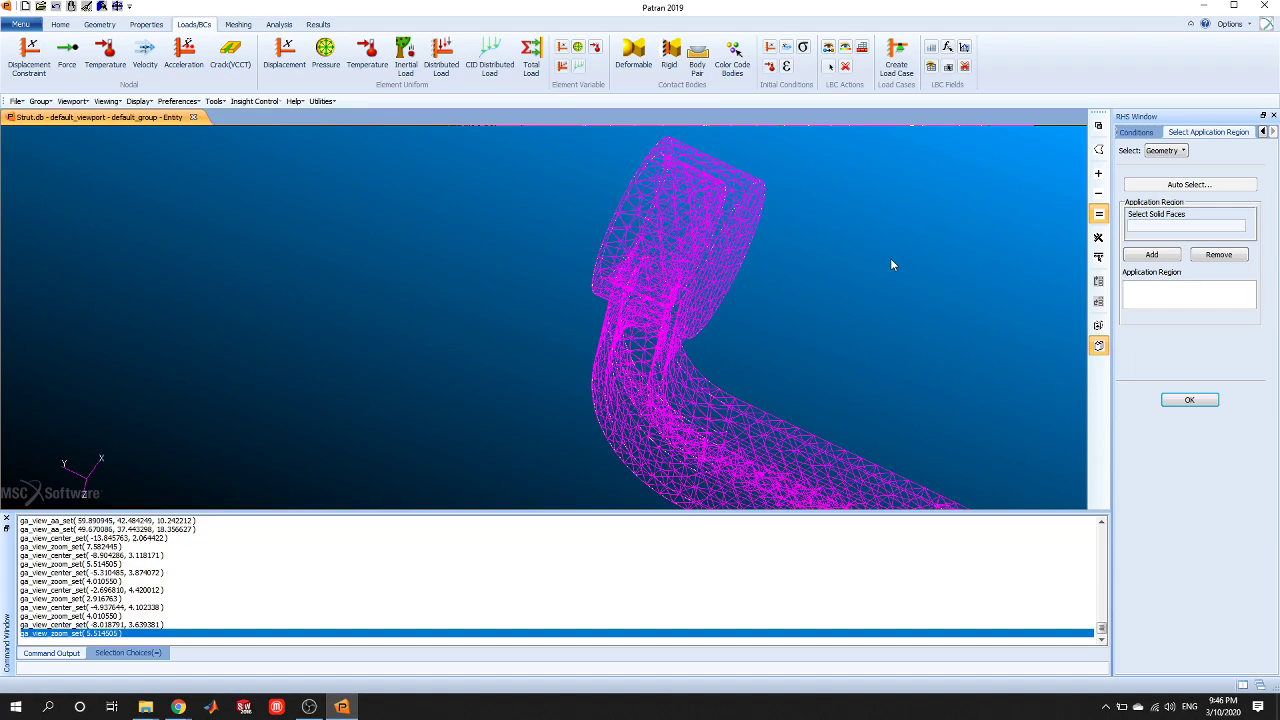
pyautogui.moveTo(887, 267); pyautogui.dragTo(763, 229, button='middle')
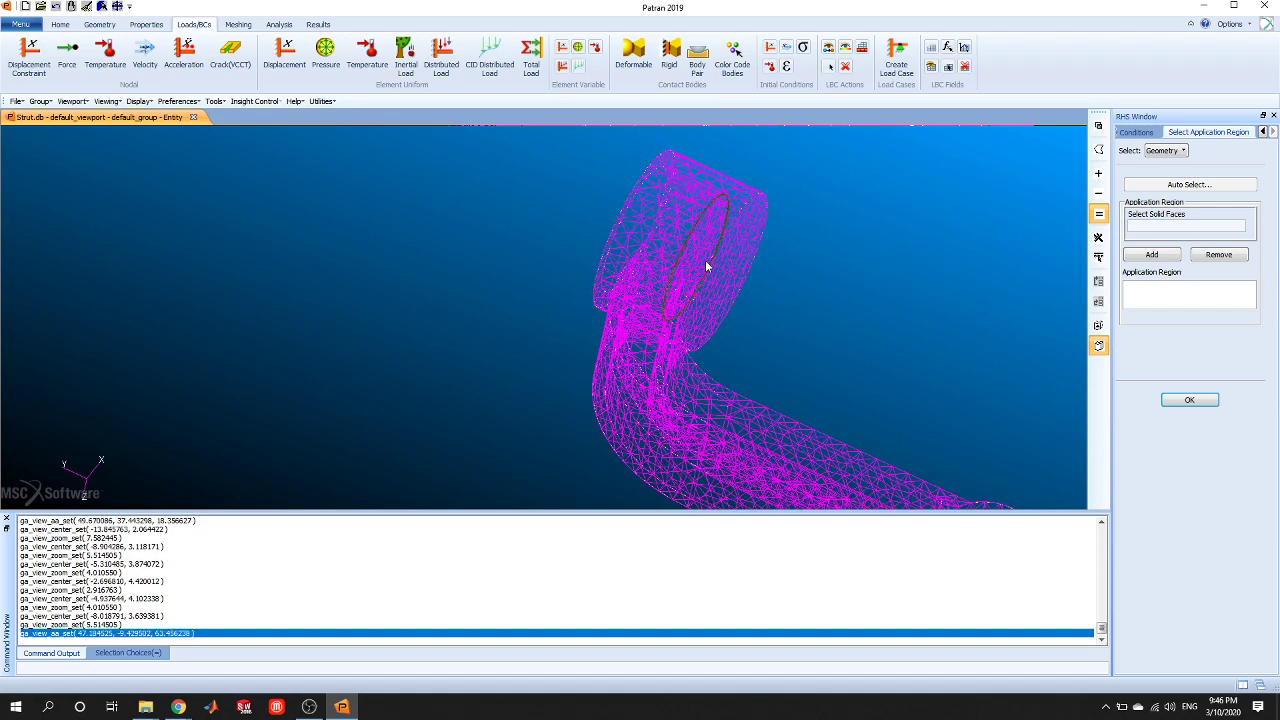
pyautogui.moveTo(609, 288); pyautogui.dragTo(775, 277, button='middle')
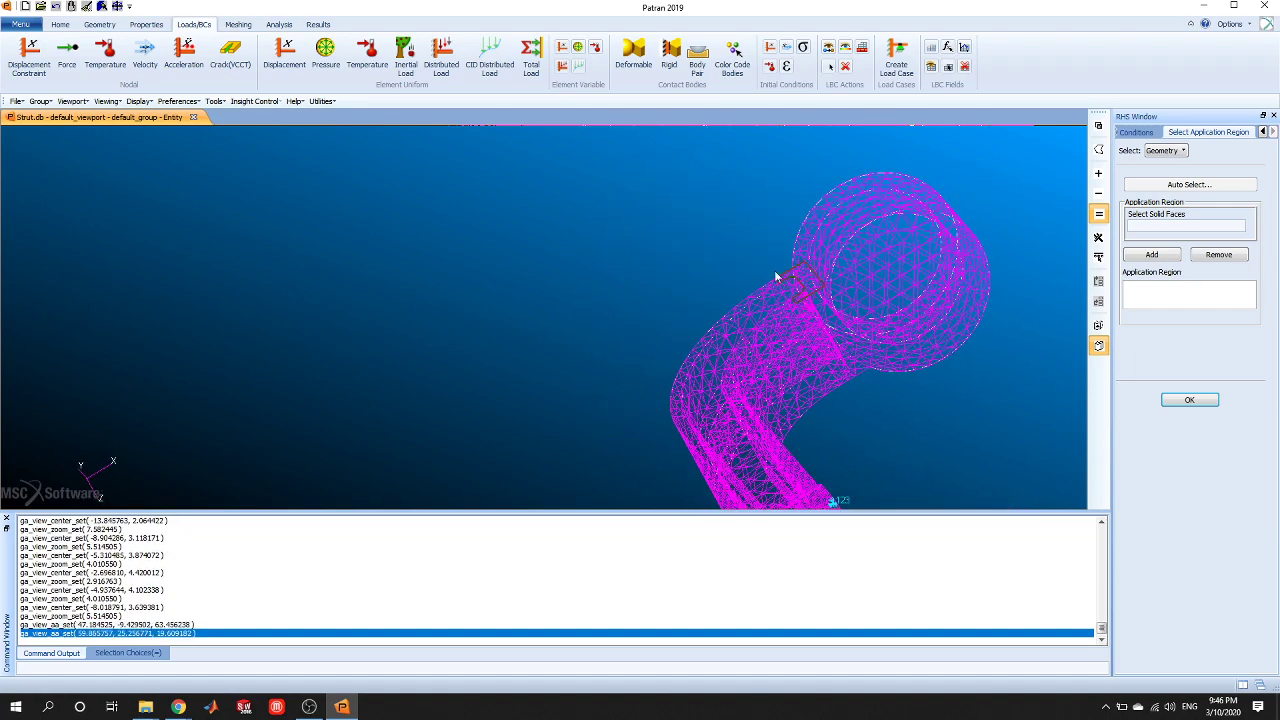
pyautogui.click(902, 256)
pyautogui.click(1153, 257)
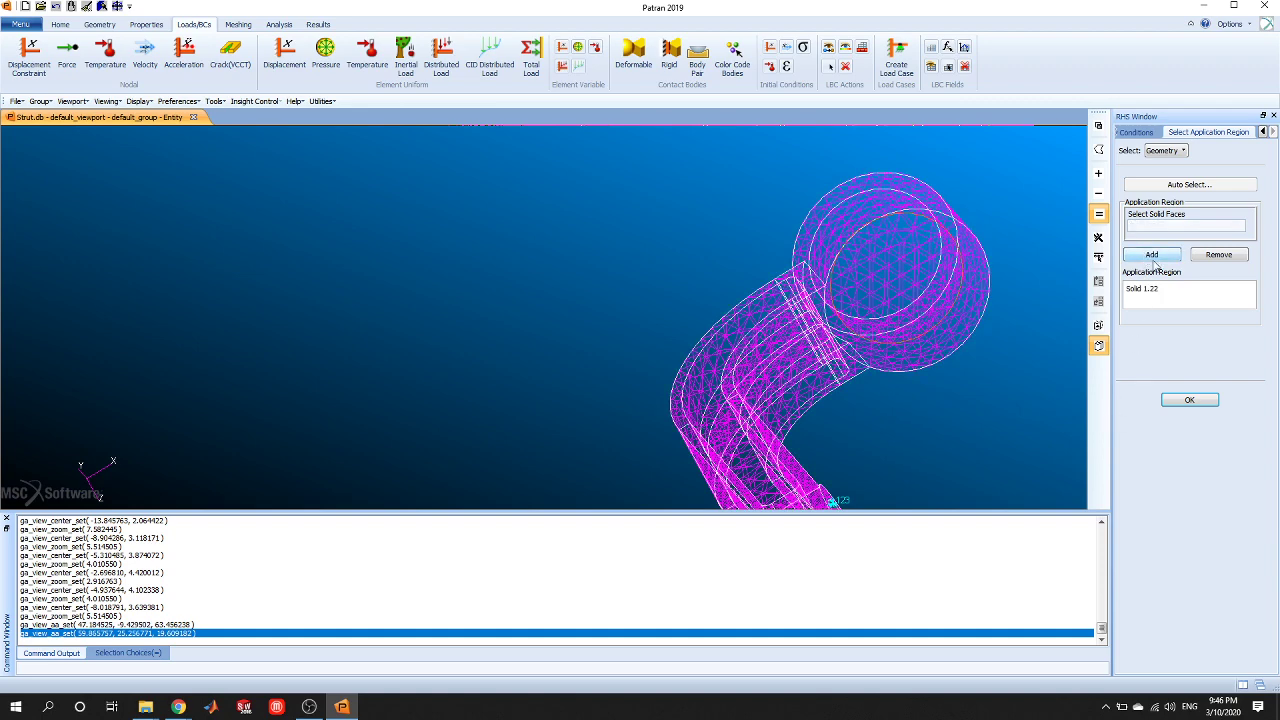
pyautogui.click(1189, 400)
# Create a new load set named landing_load.
pyautogui.scroll(-7, 961, 404)
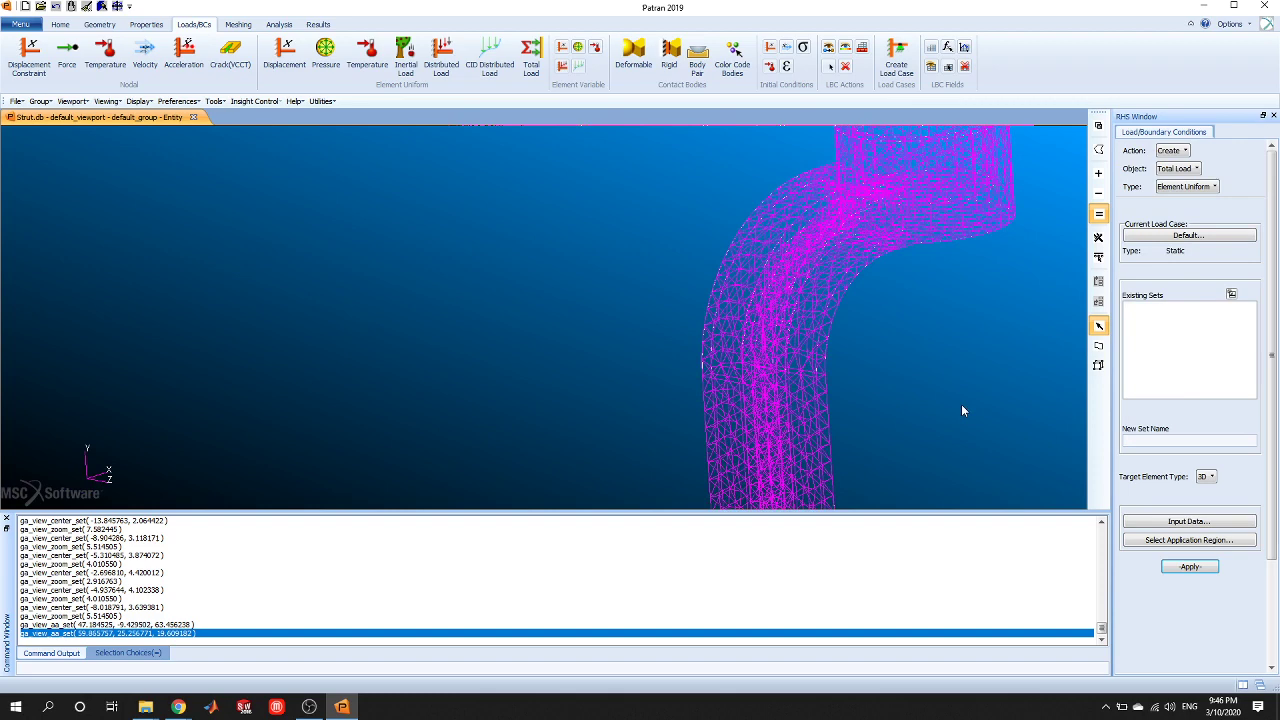
pyautogui.click(1173, 442)
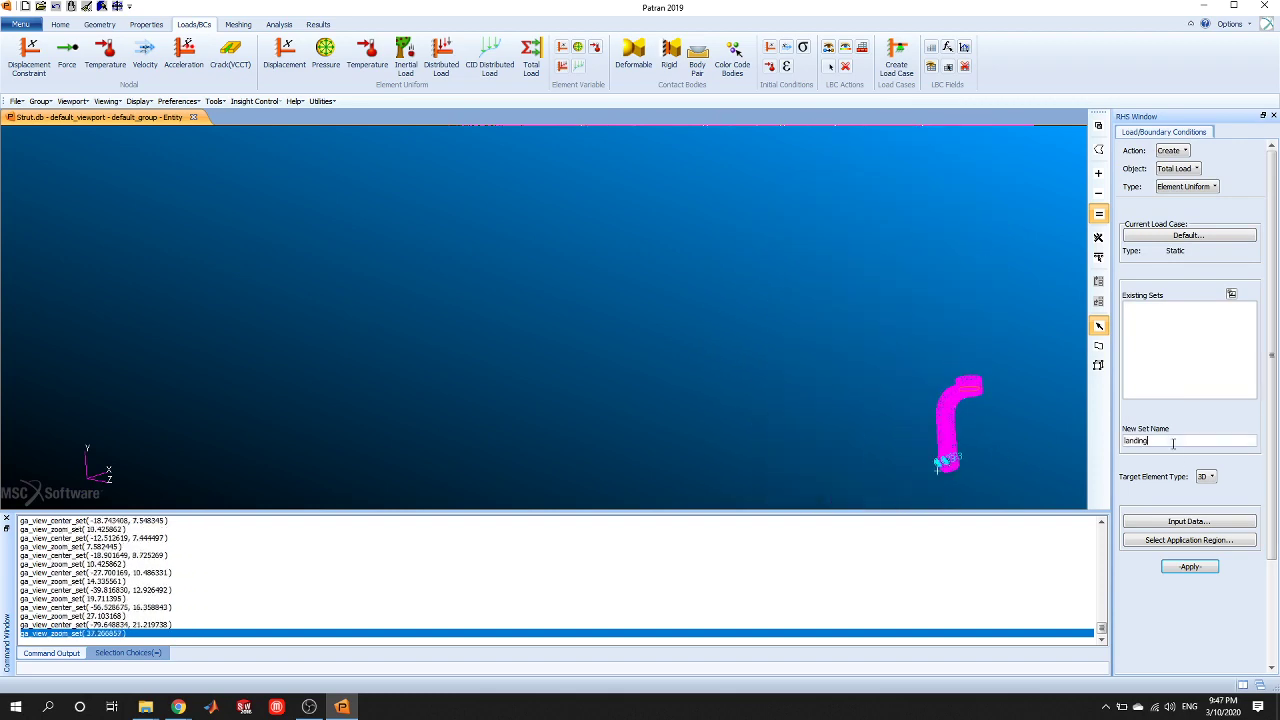
pyautogui.write('landing_load')
pyautogui.click(1189, 566)
# Zoom and orbit the strut to inspect the load markers on the upper cylinder.
pyautogui.scroll(3, 1022, 434)
pyautogui.scroll(1, 855, 348)
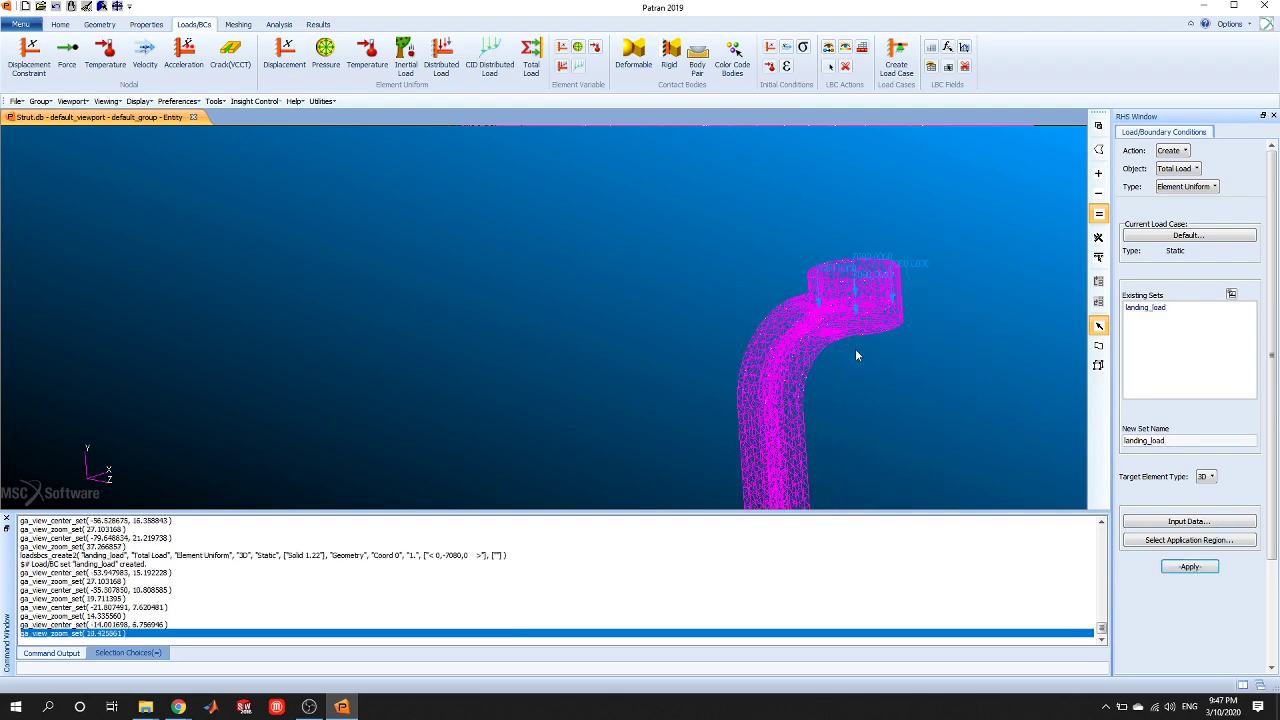
pyautogui.moveTo(855, 348)
pyautogui.mouseDown(button='middle')
pyautogui.moveTo(861, 365)
pyautogui.moveTo(878, 339)
pyautogui.mouseUp(button='middle')
pyautogui.scroll(-2, 868, 336)
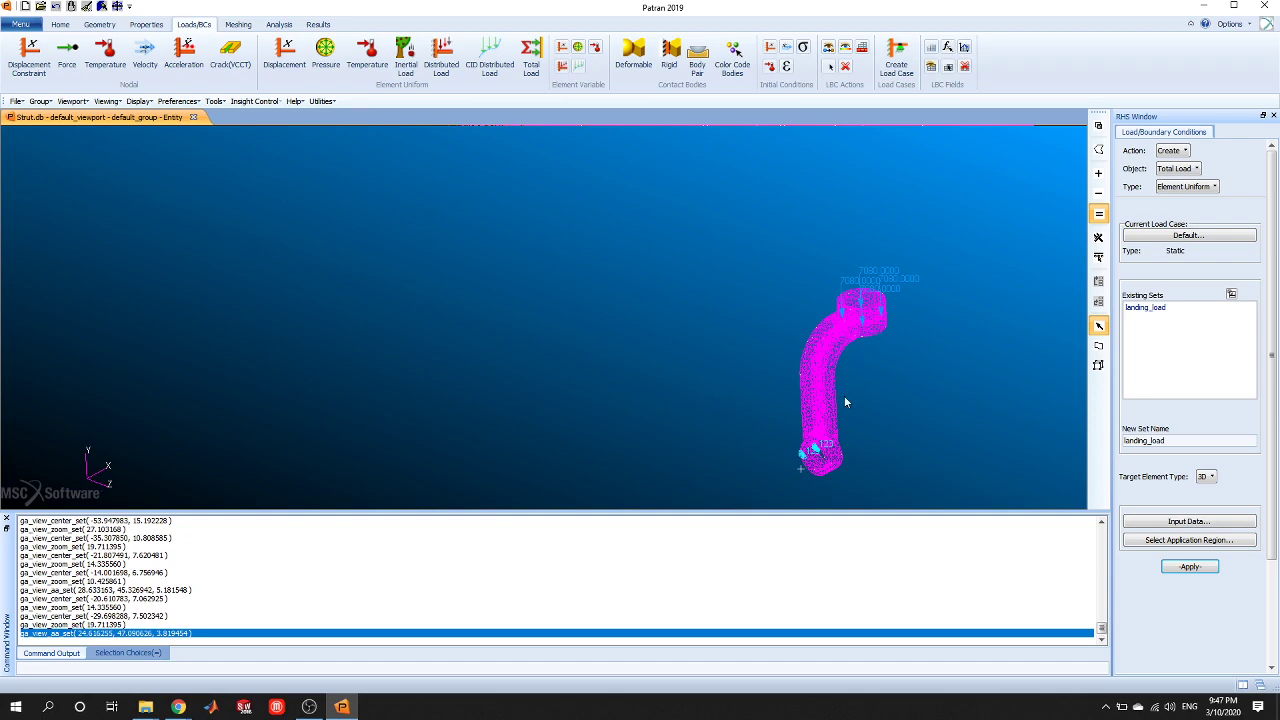
pyautogui.scroll(-2, 889, 447)
pyautogui.scroll(2, 903, 460)
pyautogui.scroll(1, 906, 452)
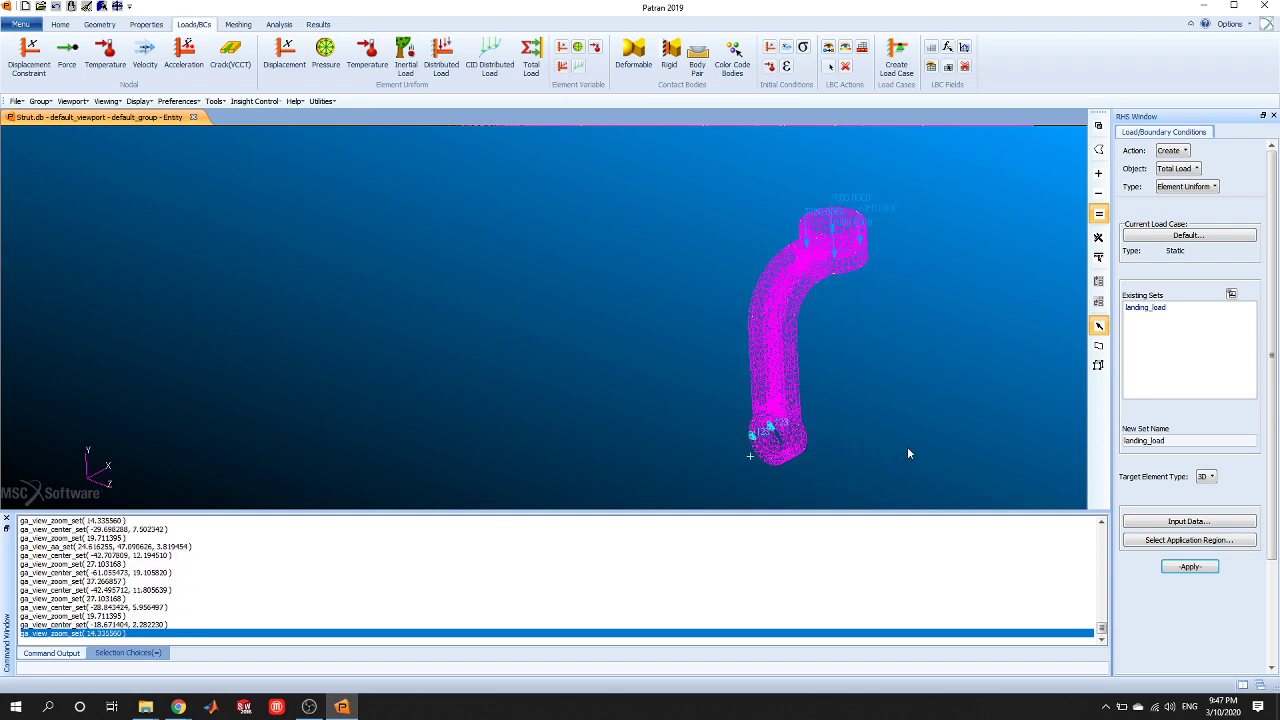
pyautogui.scroll(1, 907, 445)
pyautogui.scroll(-1, 906, 301)
pyautogui.moveTo(906, 301); pyautogui.dragTo(908, 291, button='middle')
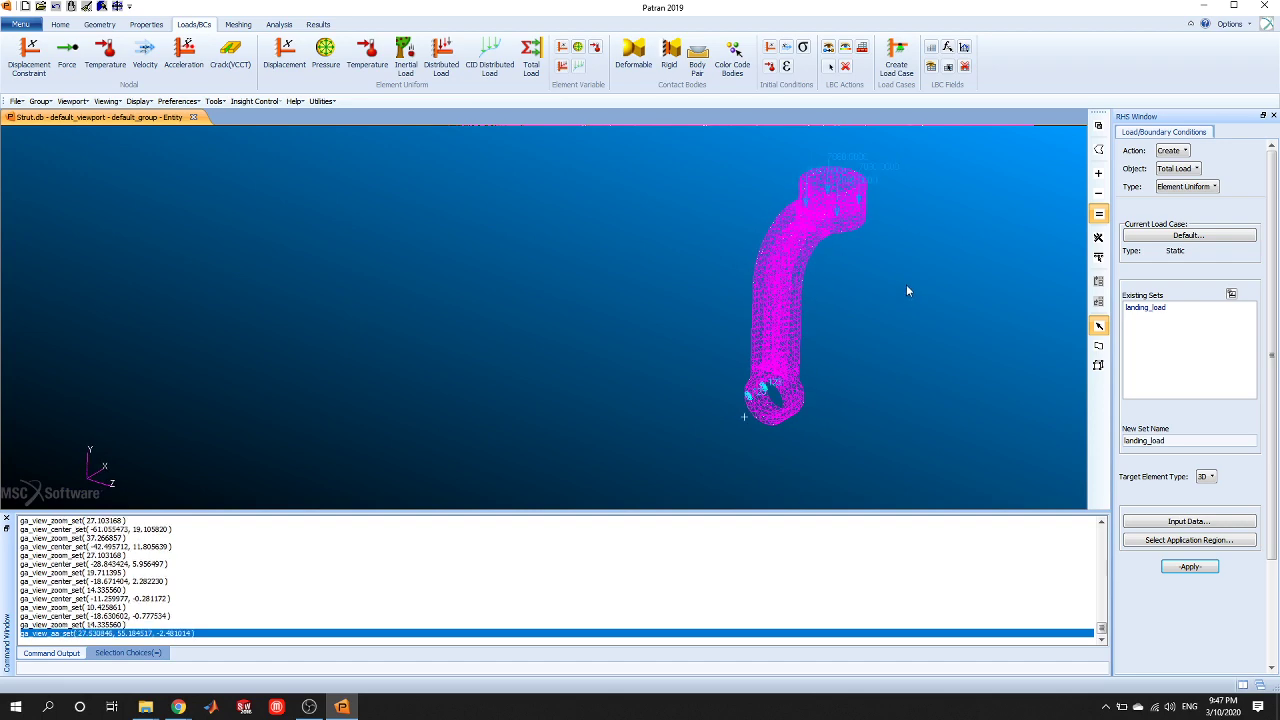
# Create the isotropic material 'steel' with elastic modulus 30e6 plus a Poisson ratio.
pyautogui.click(146, 24)
pyautogui.click(20, 58)
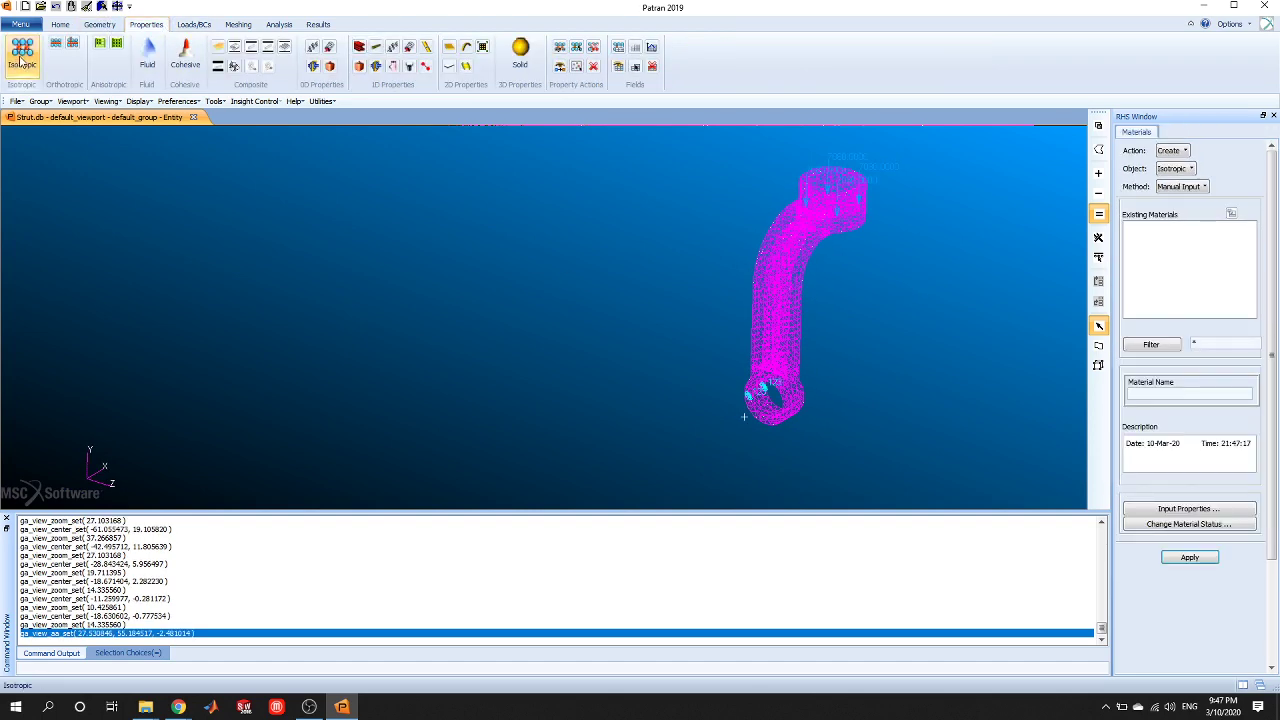
pyautogui.click(1179, 391)
pyautogui.write('steel')
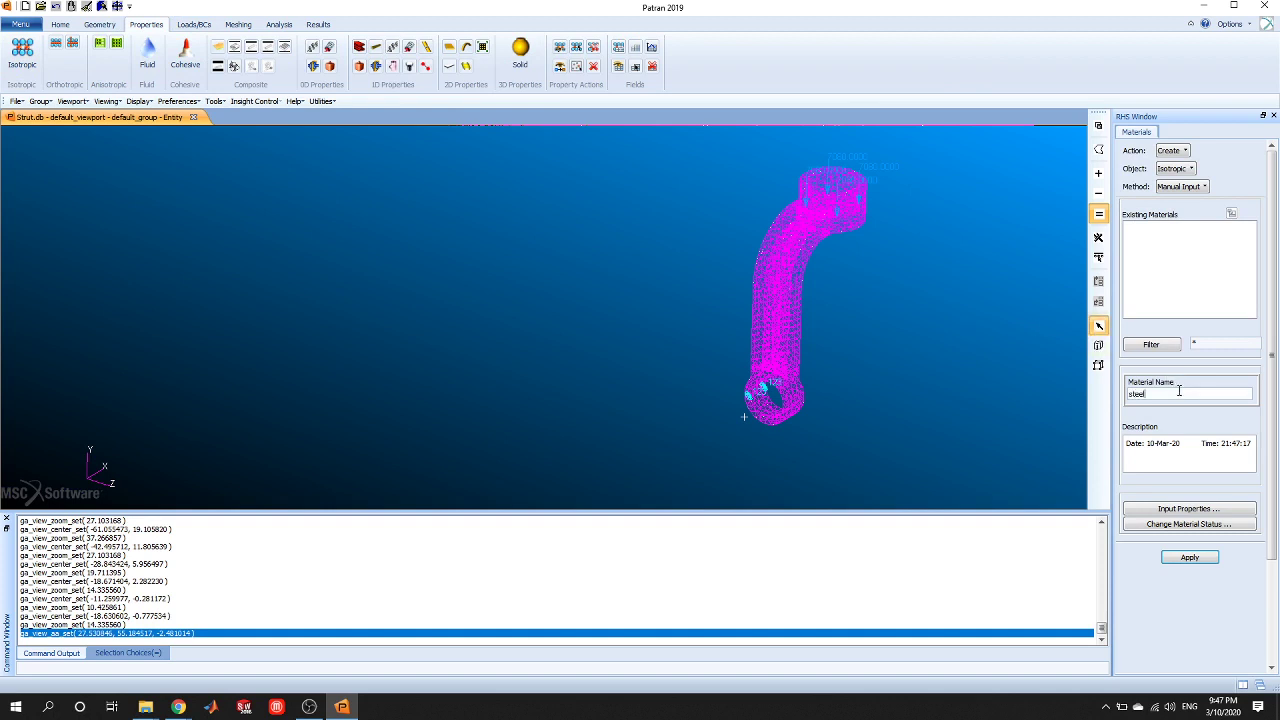
pyautogui.click(1198, 510)
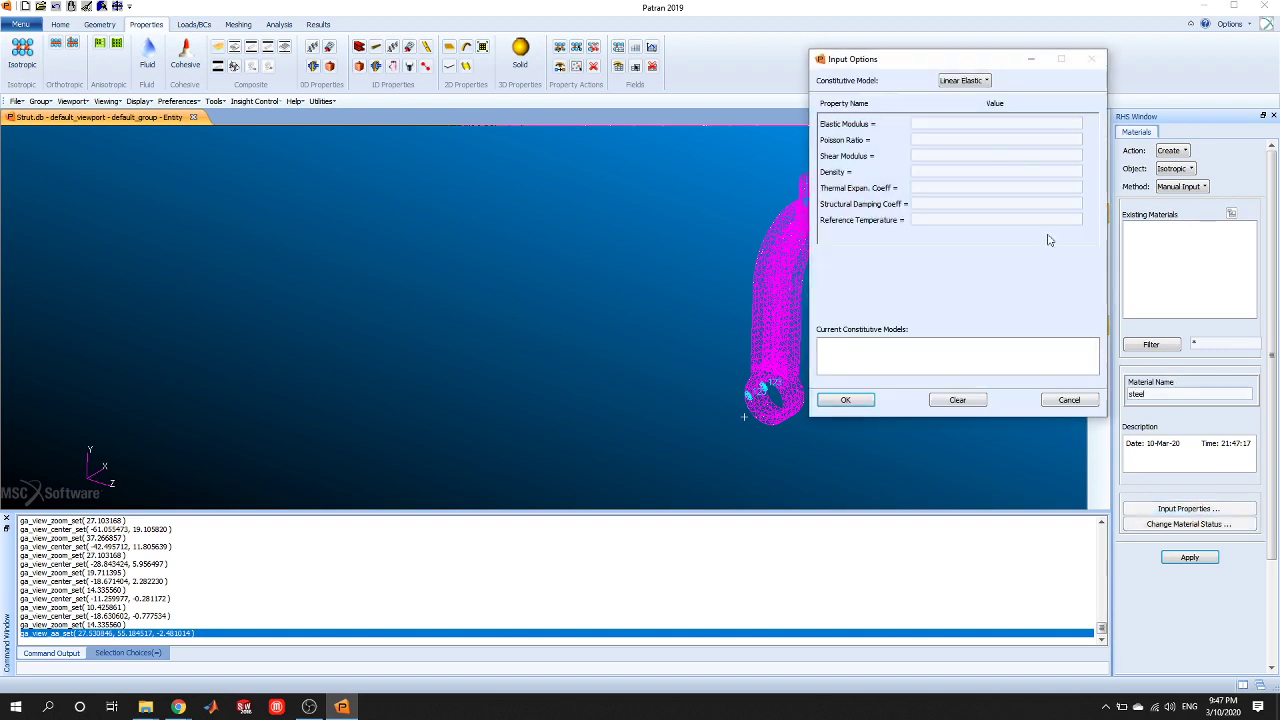
pyautogui.click(938, 122)
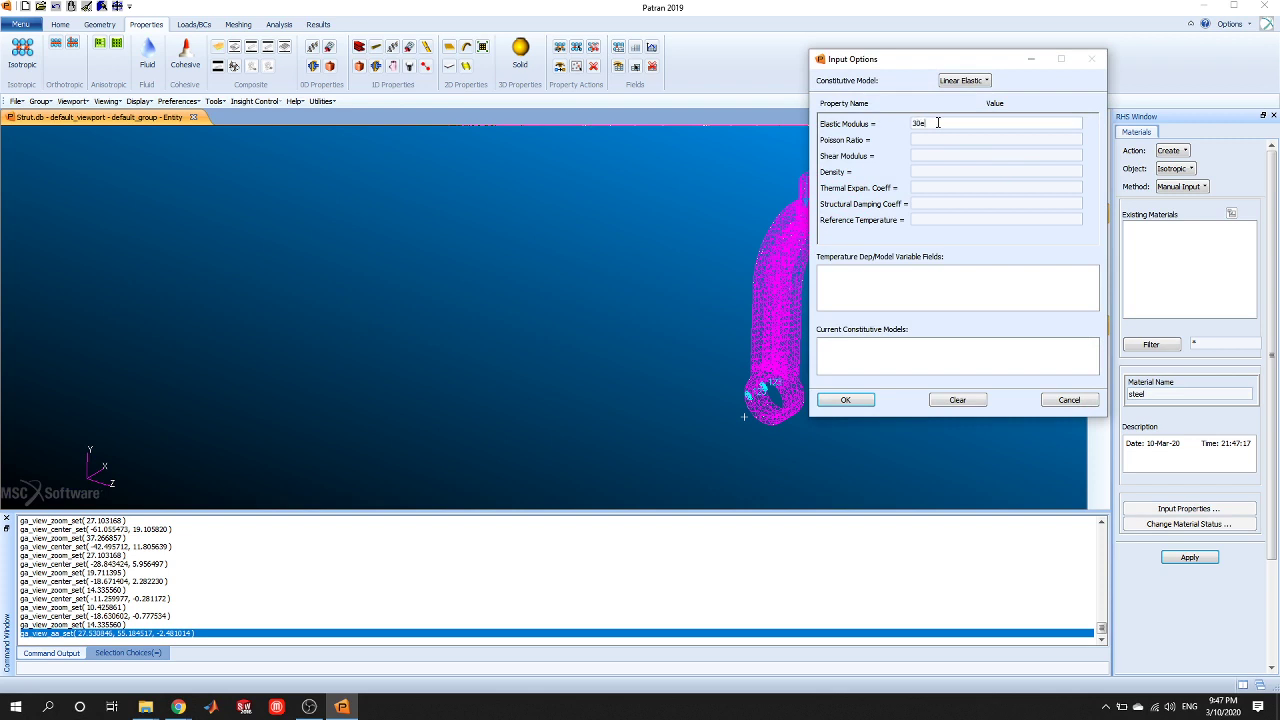
pyautogui.click(960, 139)
pyautogui.click(845, 399)
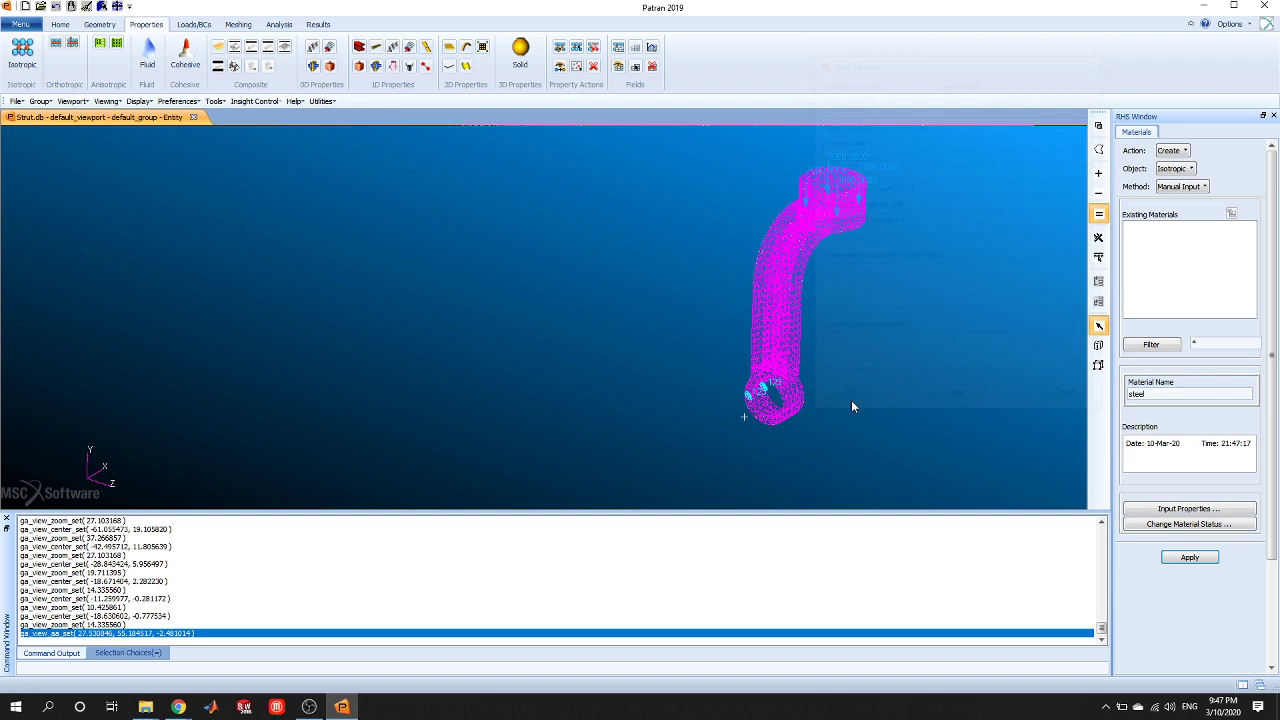
pyautogui.click(1190, 558)
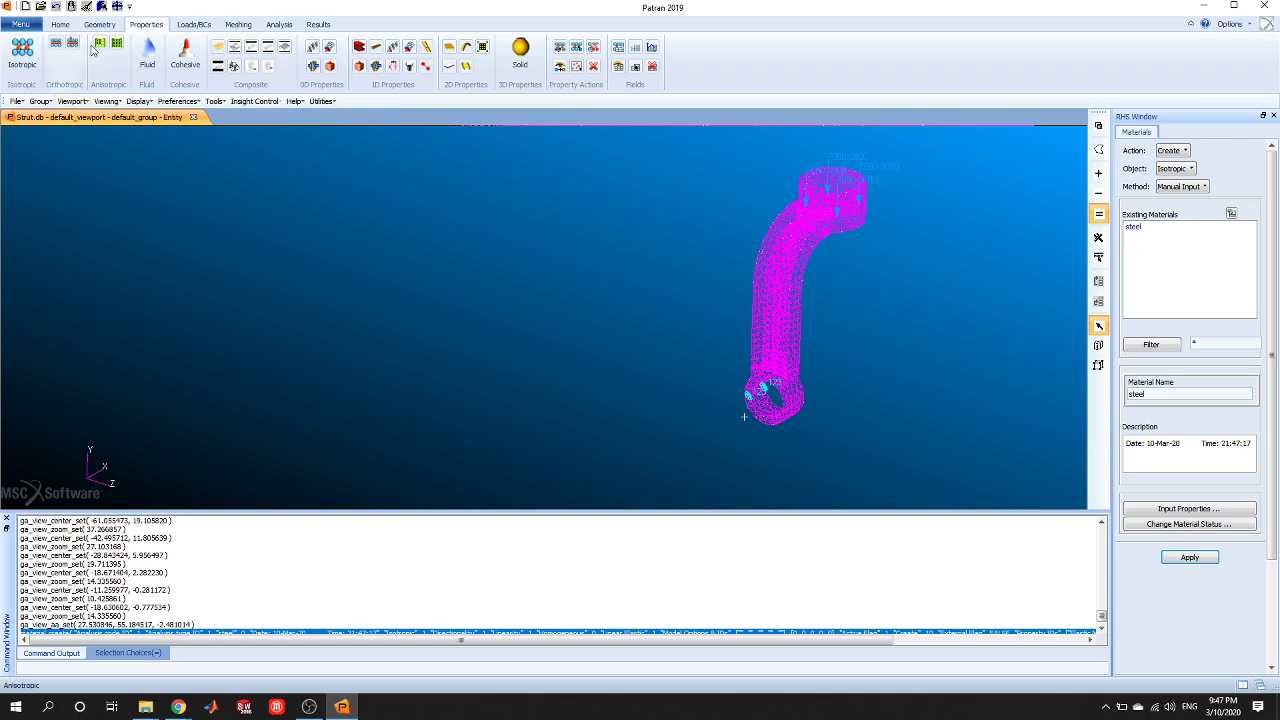
# Start a solid property set named strut and assign steel as its material.
pyautogui.click(522, 66)
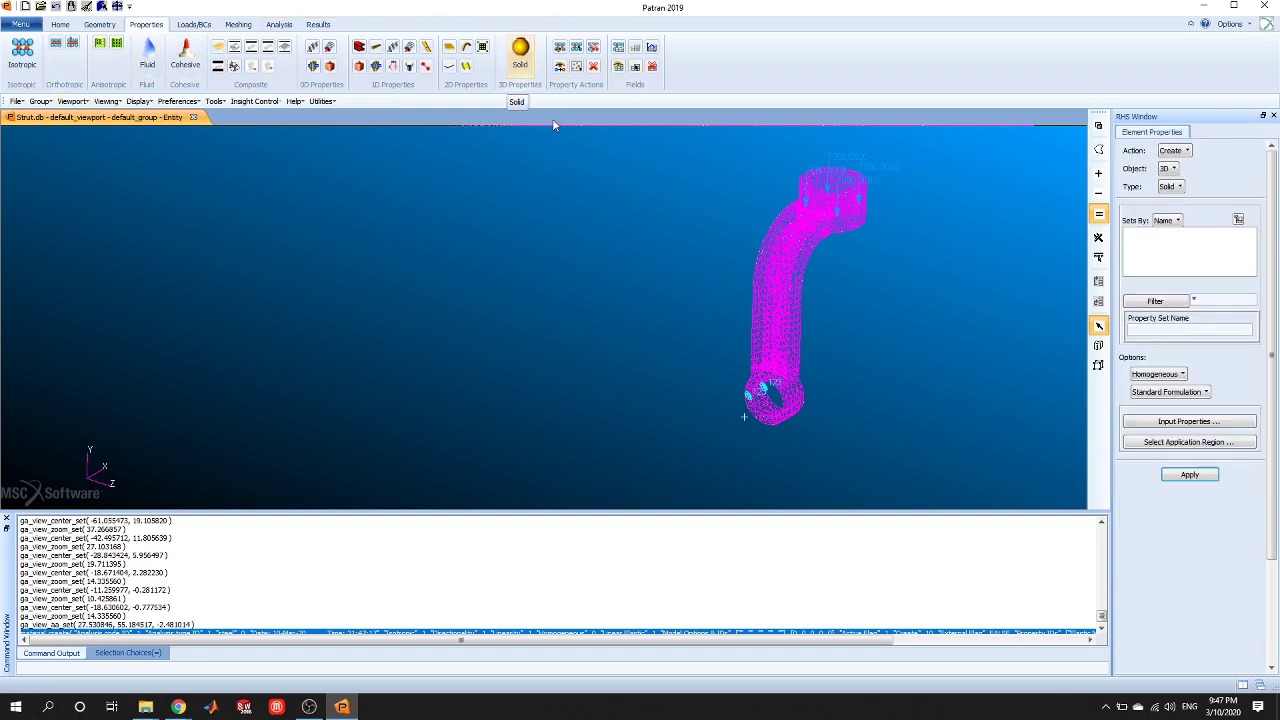
pyautogui.click(1170, 331)
pyautogui.click(1188, 424)
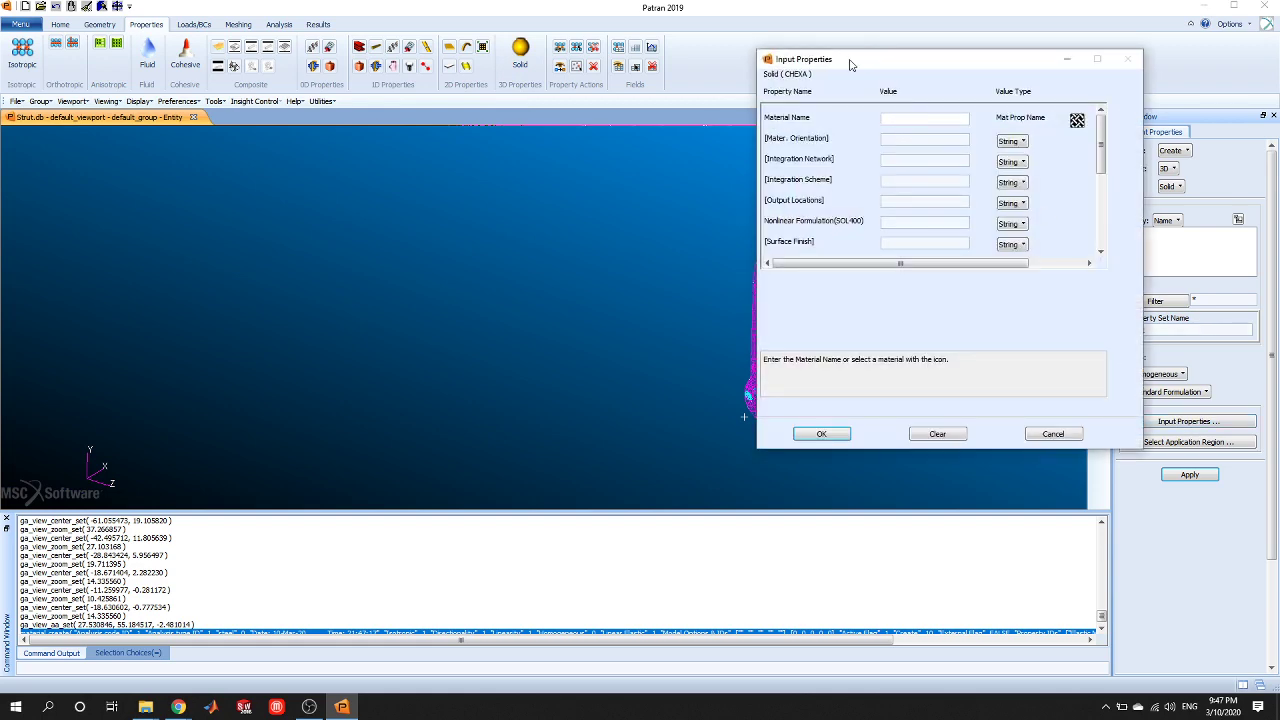
pyautogui.moveTo(853, 64); pyautogui.dragTo(487, 61)
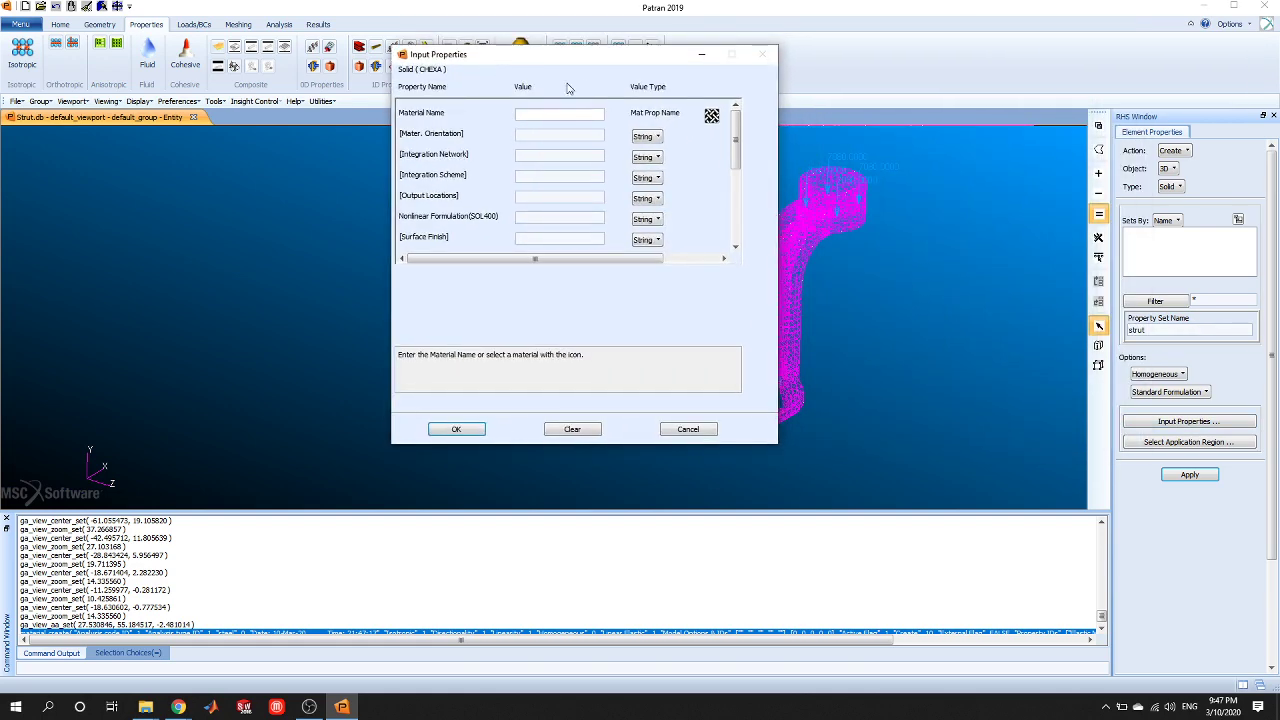
pyautogui.click(712, 118)
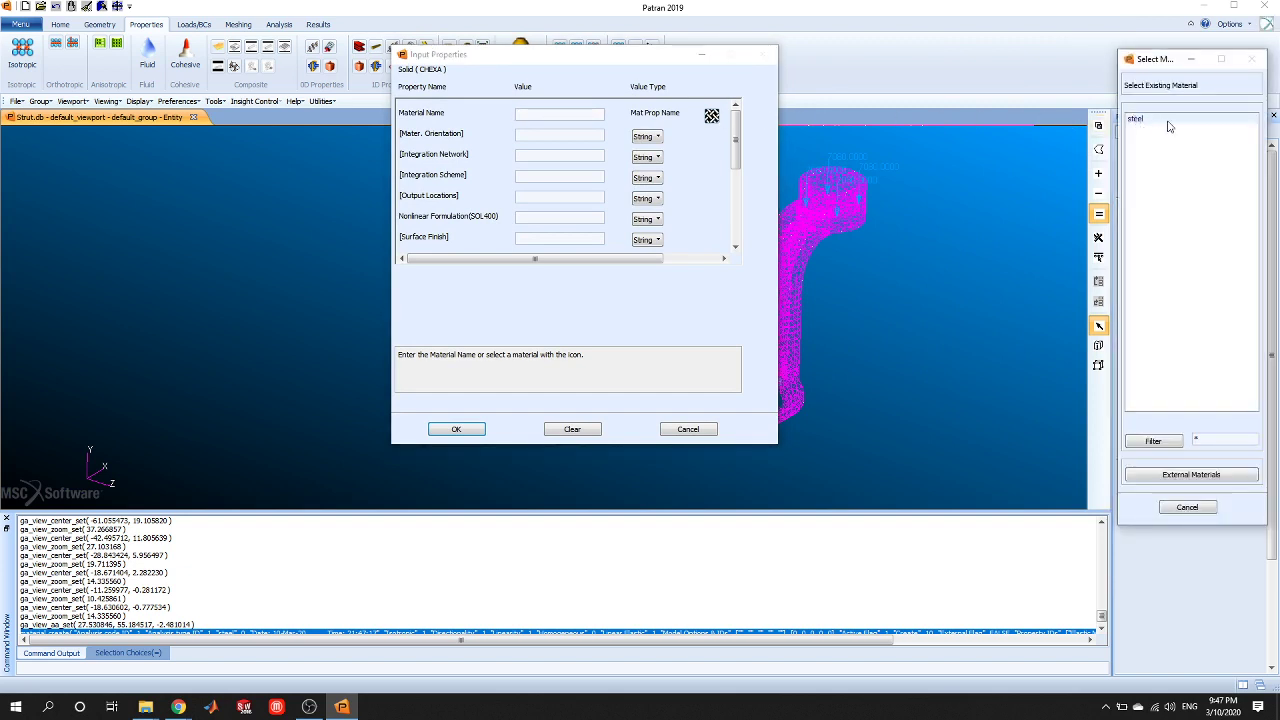
pyautogui.doubleClick(1134, 119)
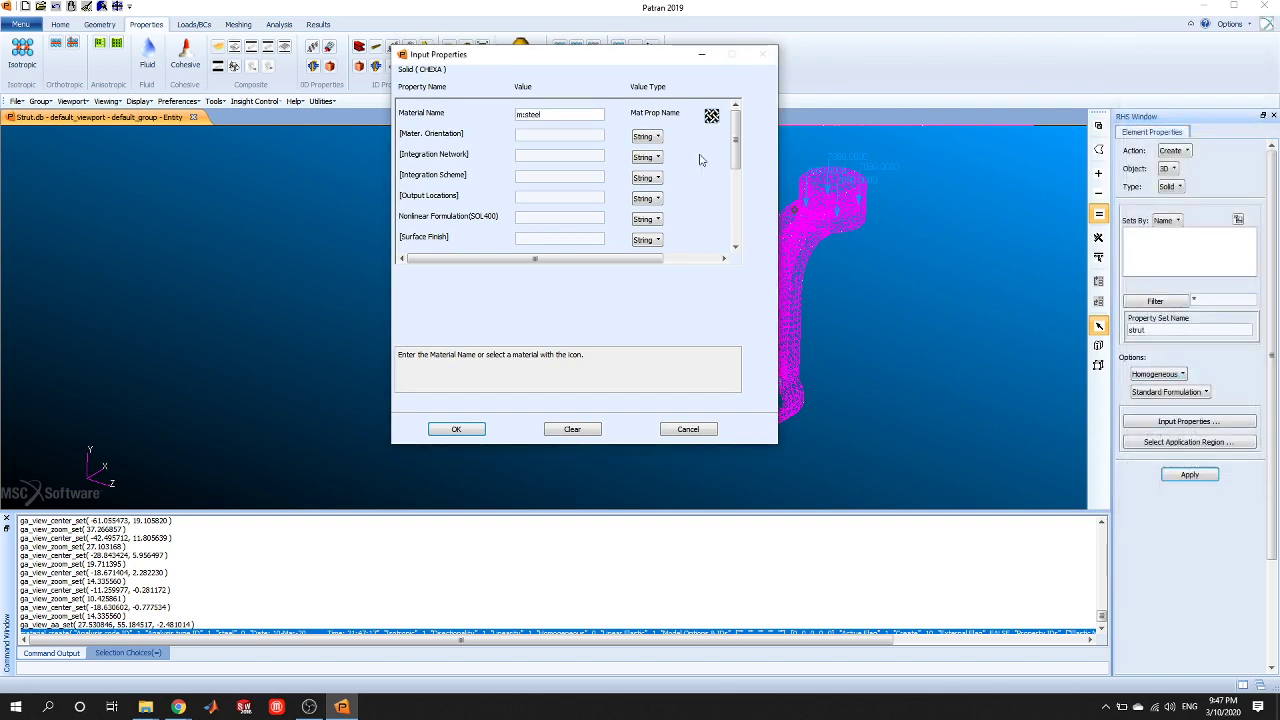
pyautogui.click(456, 429)
# Set Solid 1 as the application region and create the strut property set.
pyautogui.click(1189, 474)
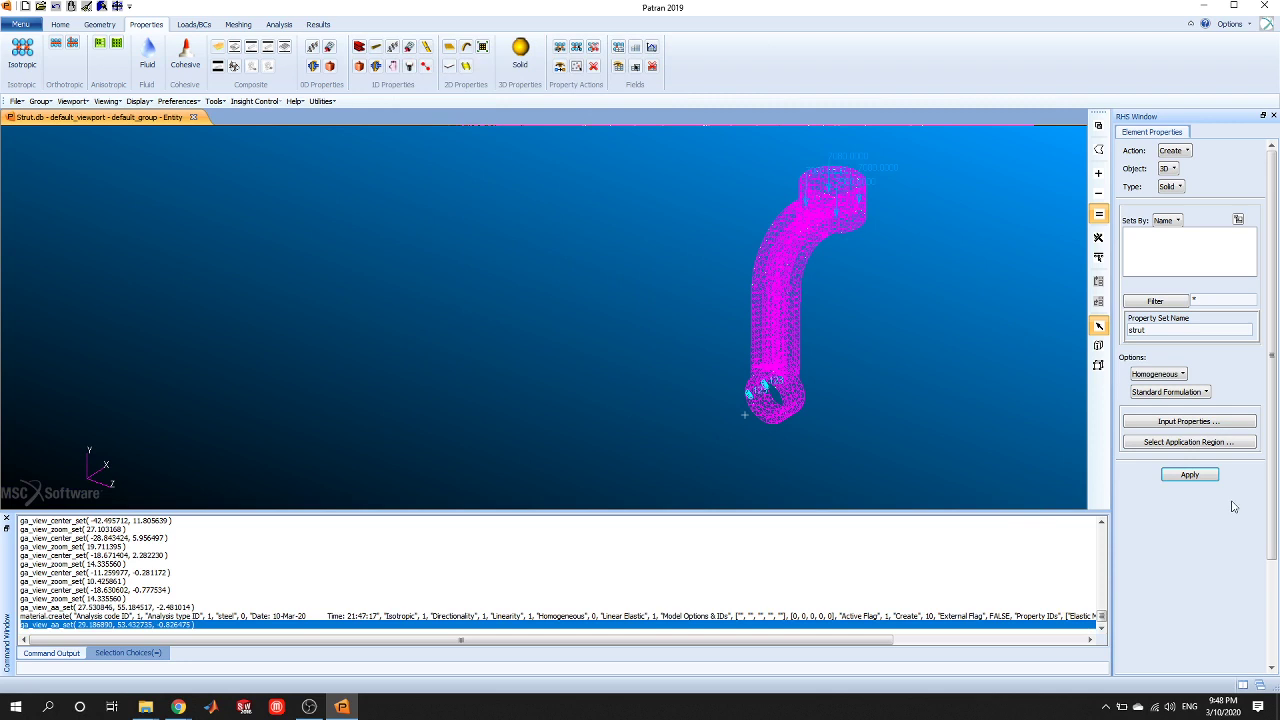
pyautogui.click(1212, 442)
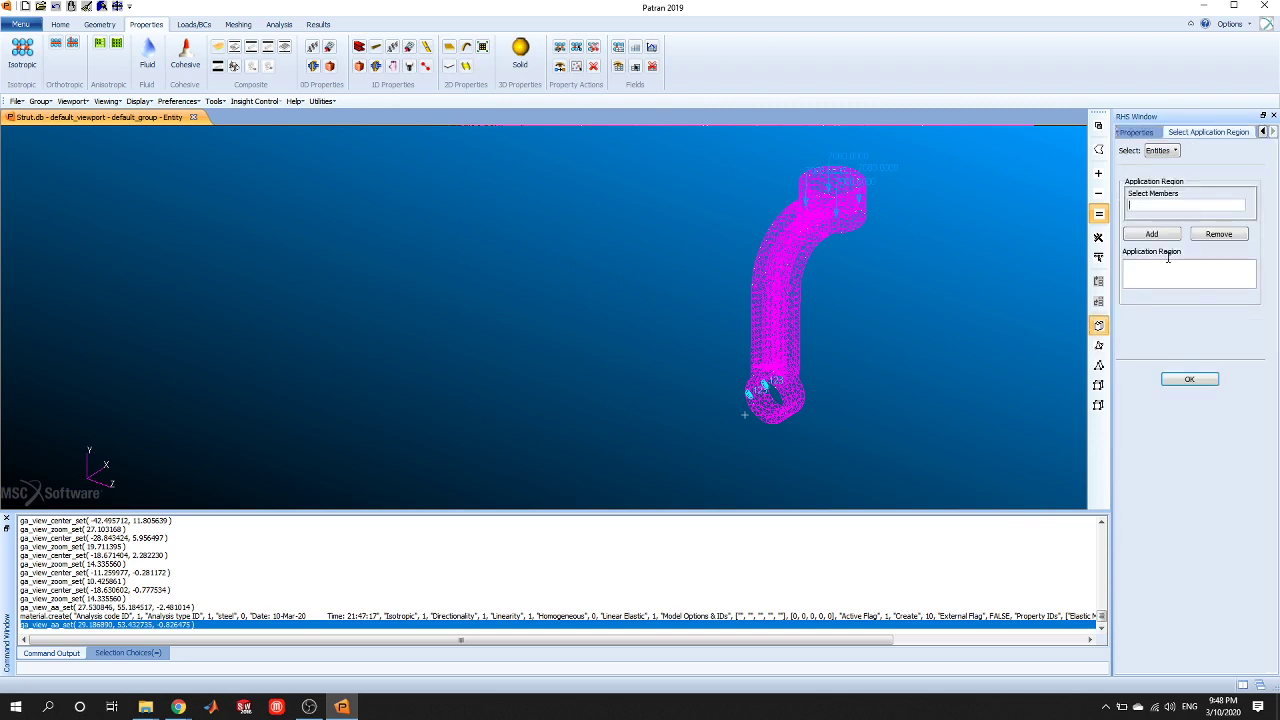
pyautogui.click(796, 250)
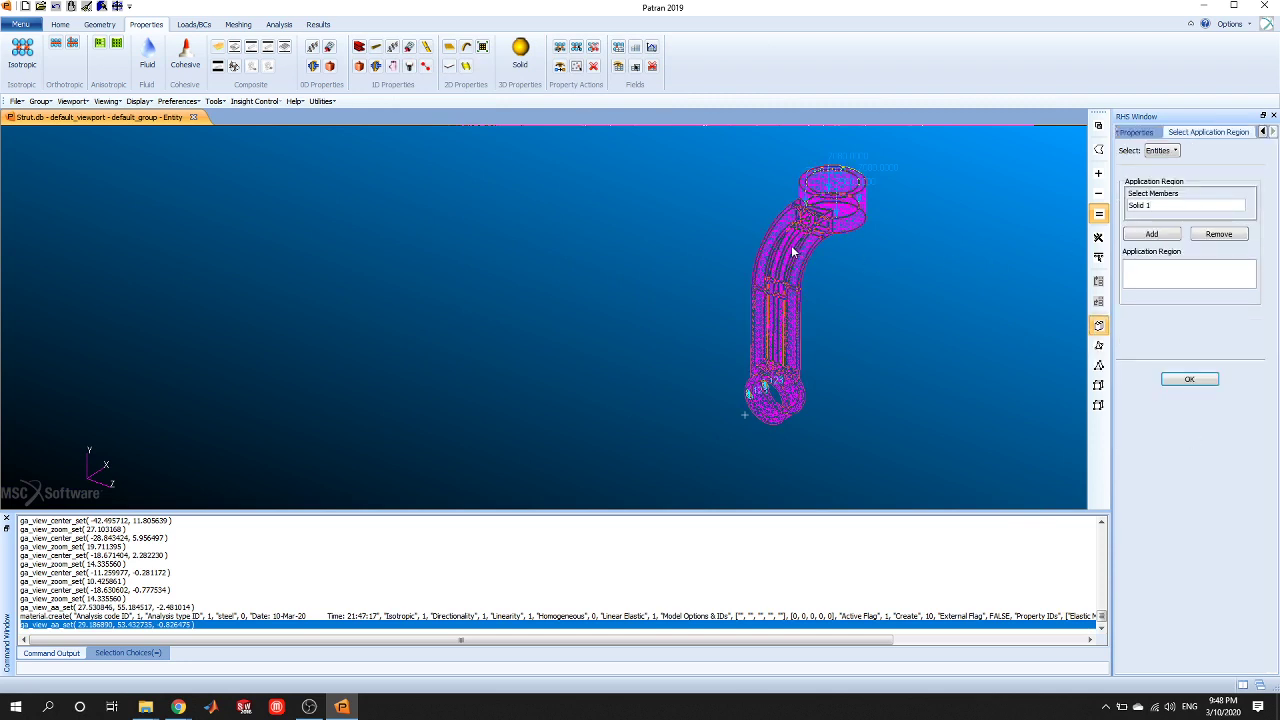
pyautogui.click(1136, 236)
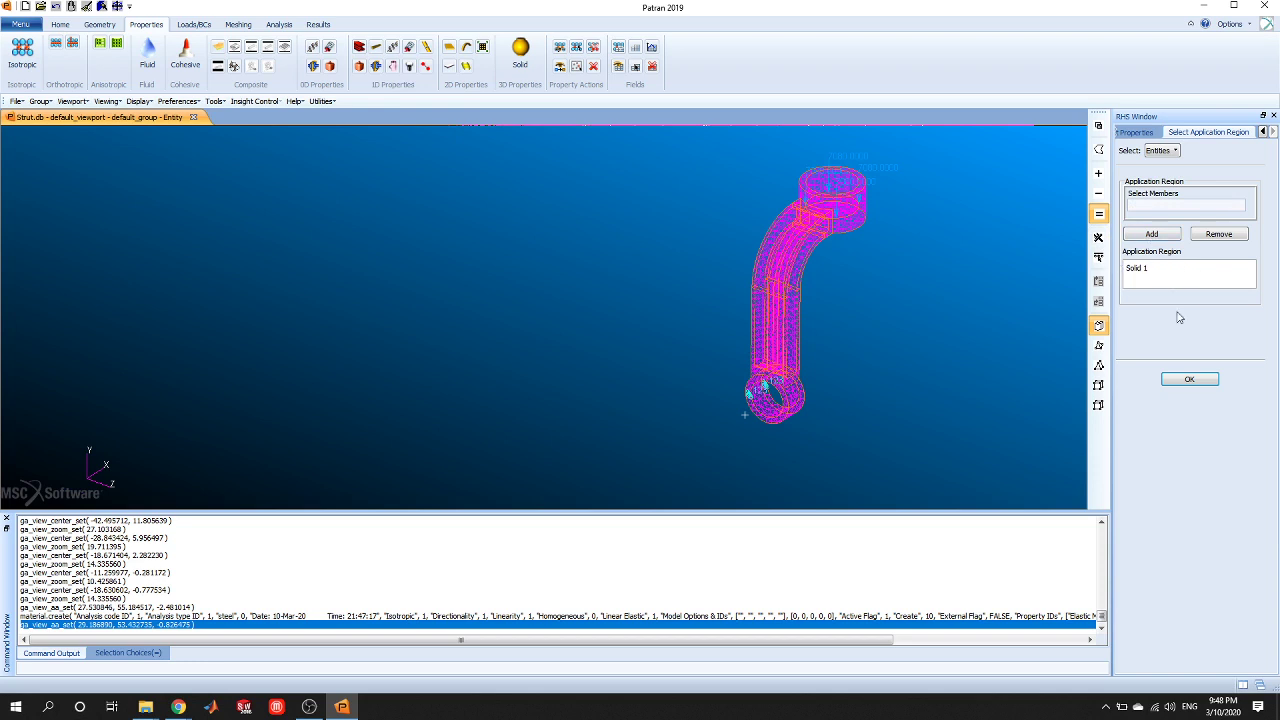
pyautogui.click(1190, 380)
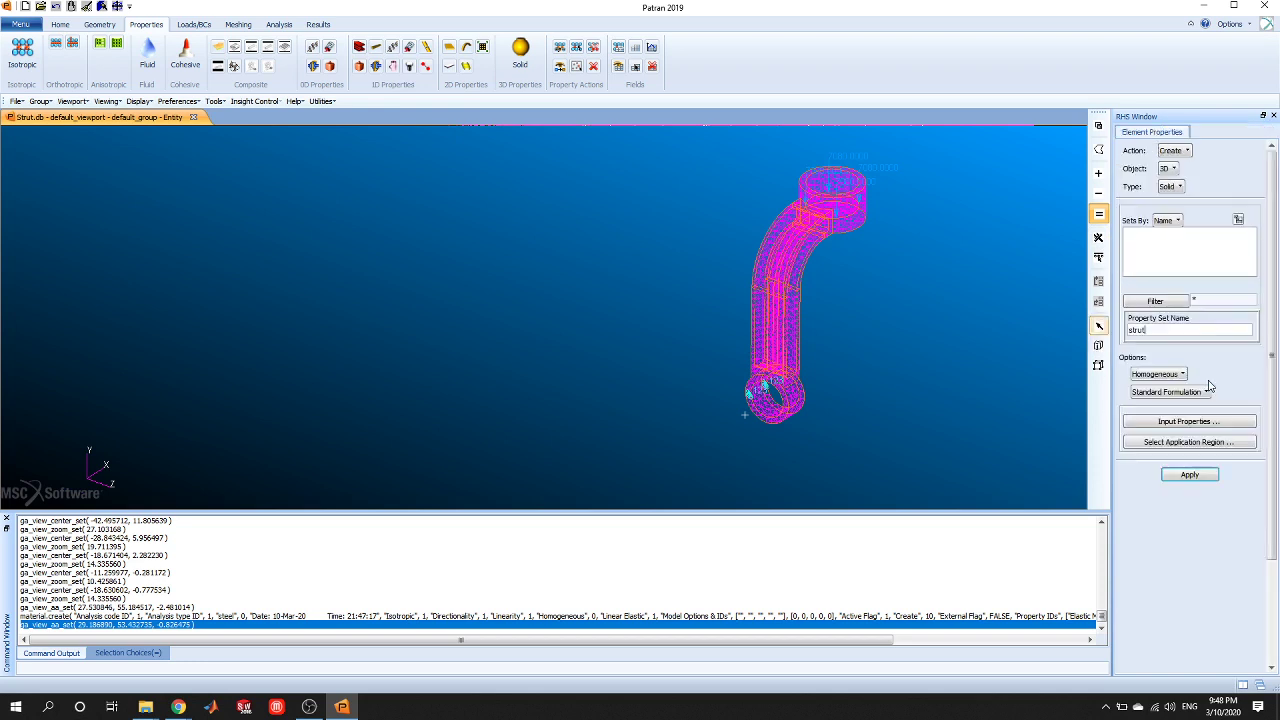
pyautogui.click(1190, 475)
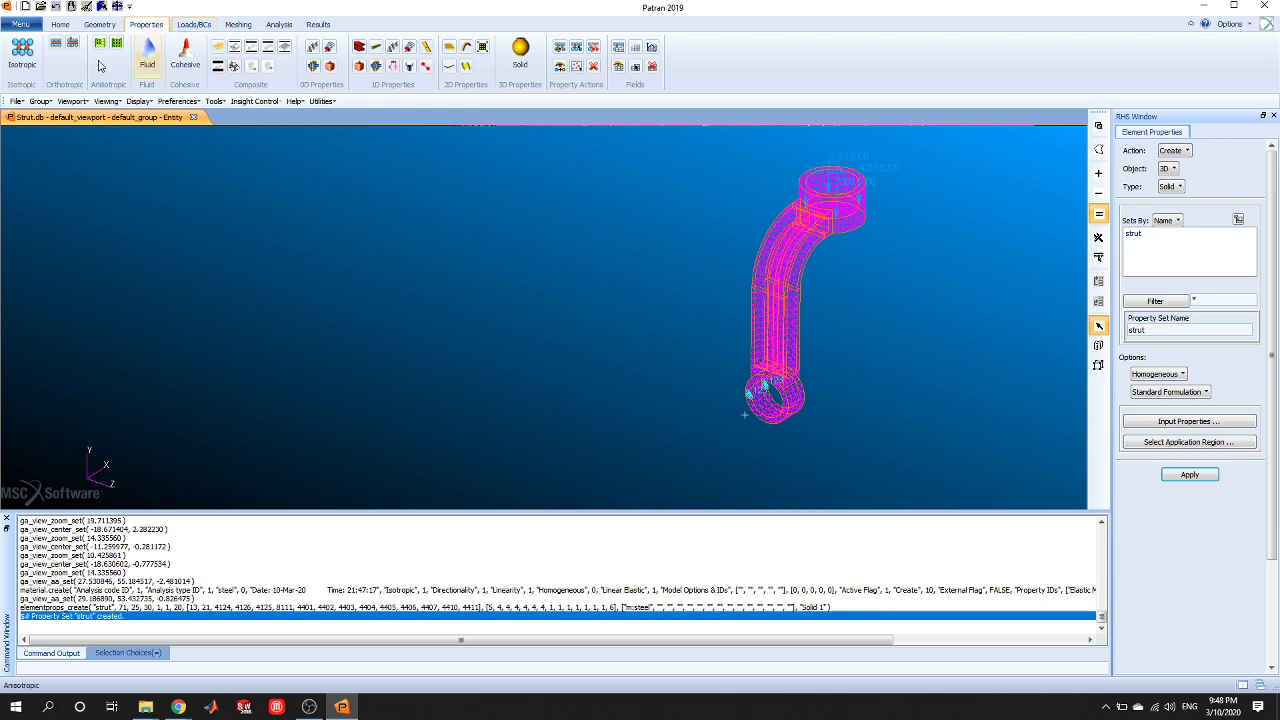
# Write the Strut.bdf Nastran input deck using the Analysis Deck method, without running it.
pyautogui.click(279, 25)
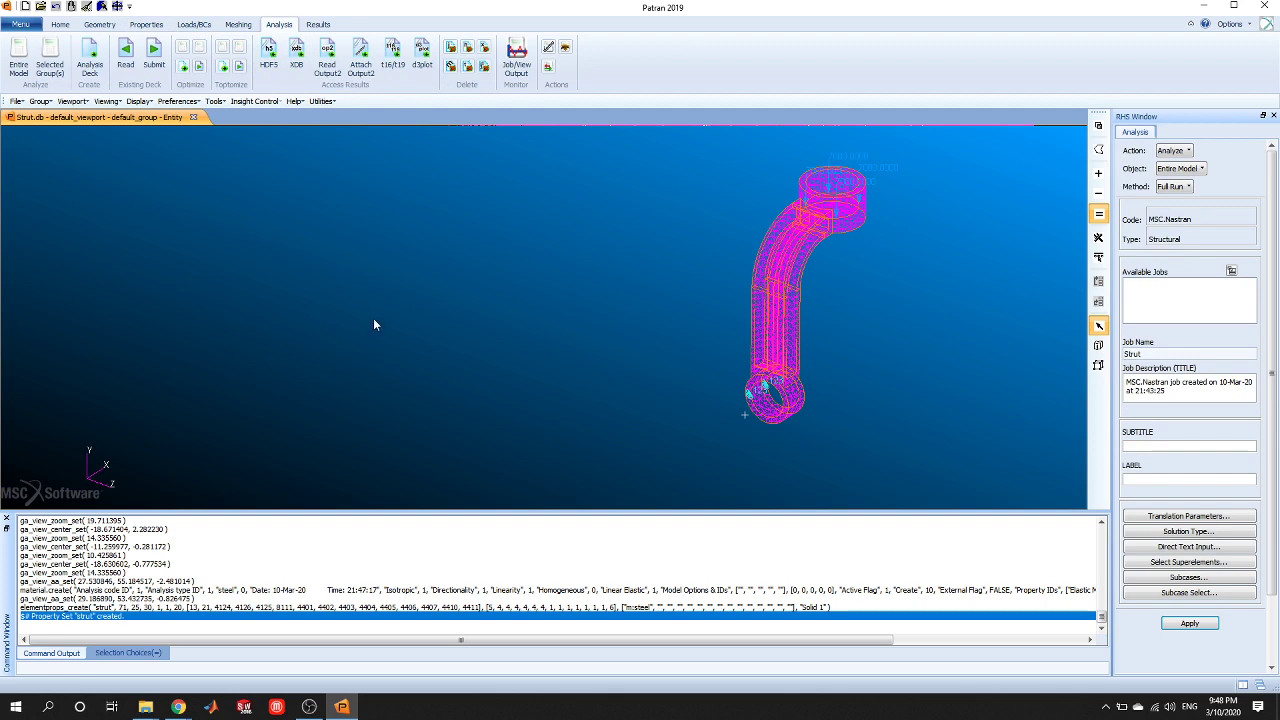
pyautogui.click(97, 67)
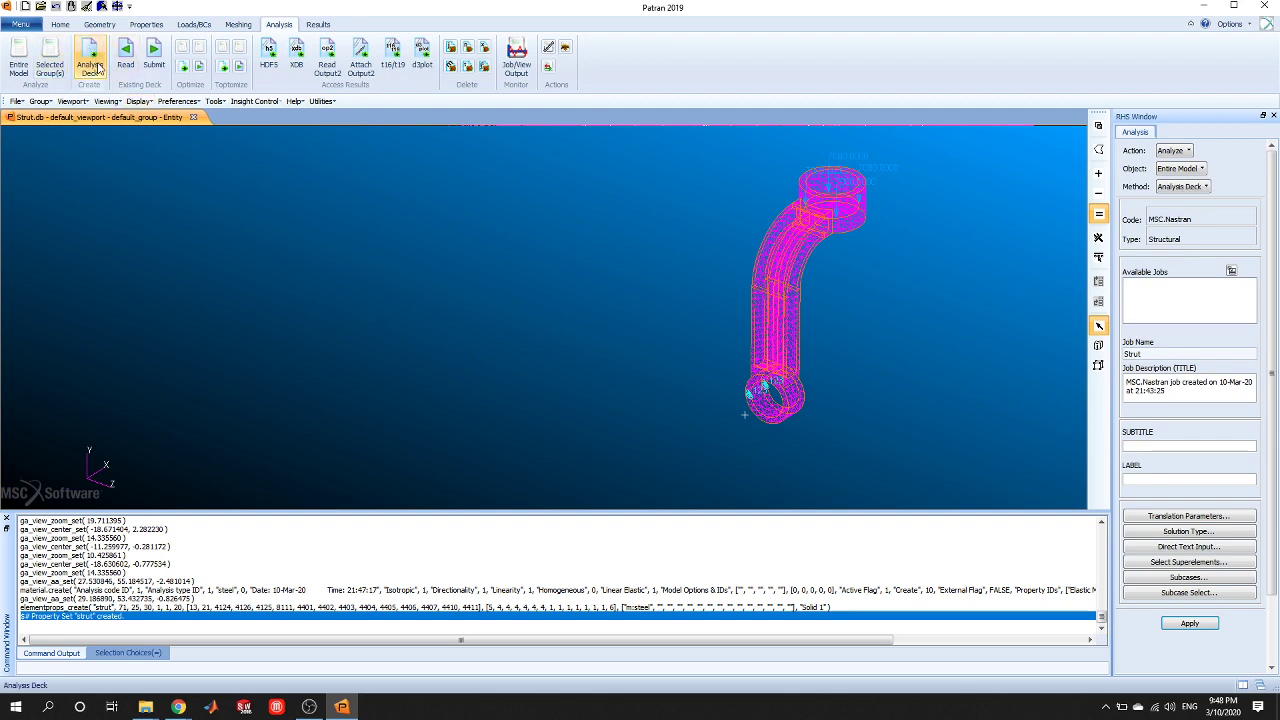
pyautogui.click(1204, 624)
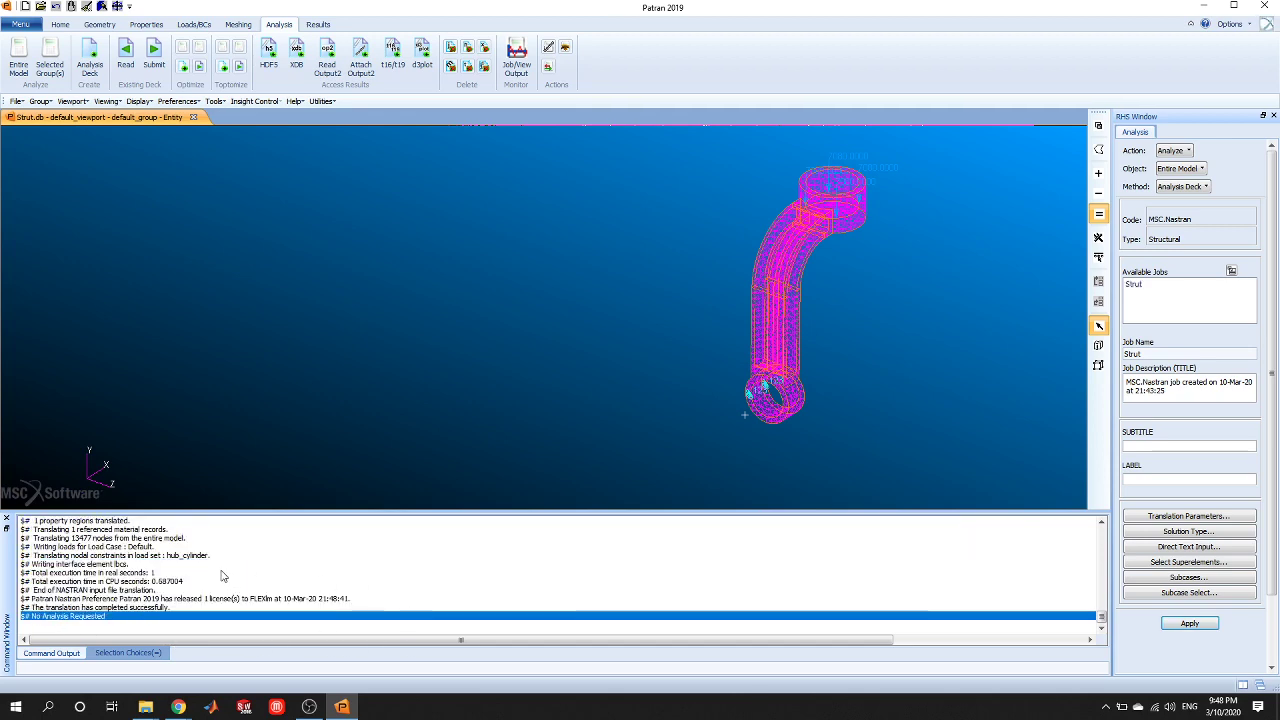
pyautogui.scroll(4, 120, 580)
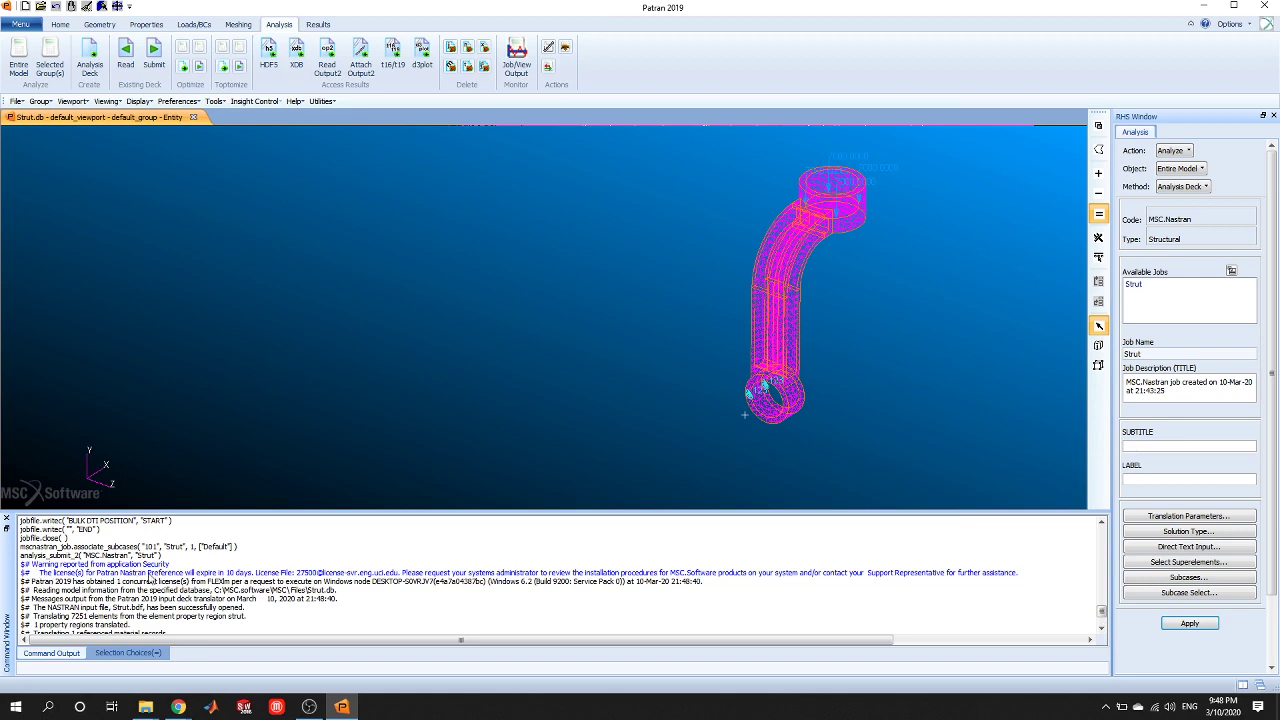
pyautogui.scroll(-4, 288, 578)
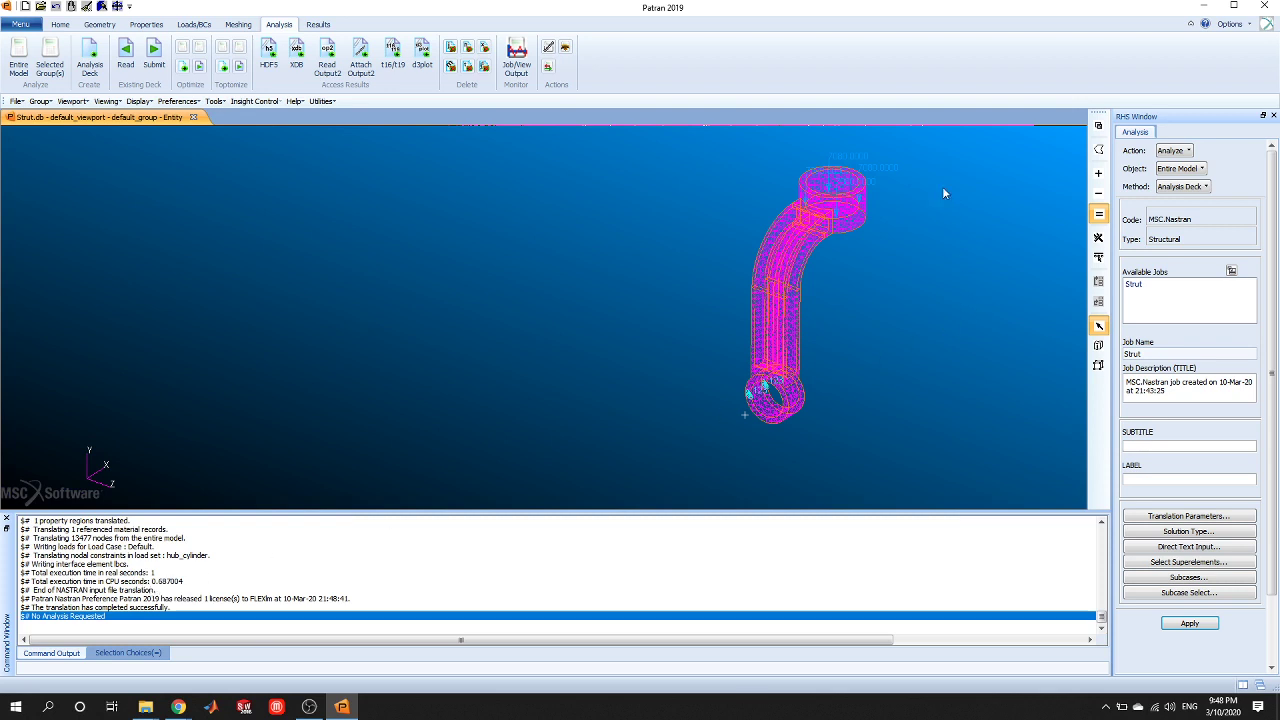
pyautogui.scroll(1, 915, 306)
pyautogui.scroll(-1, 933, 371)
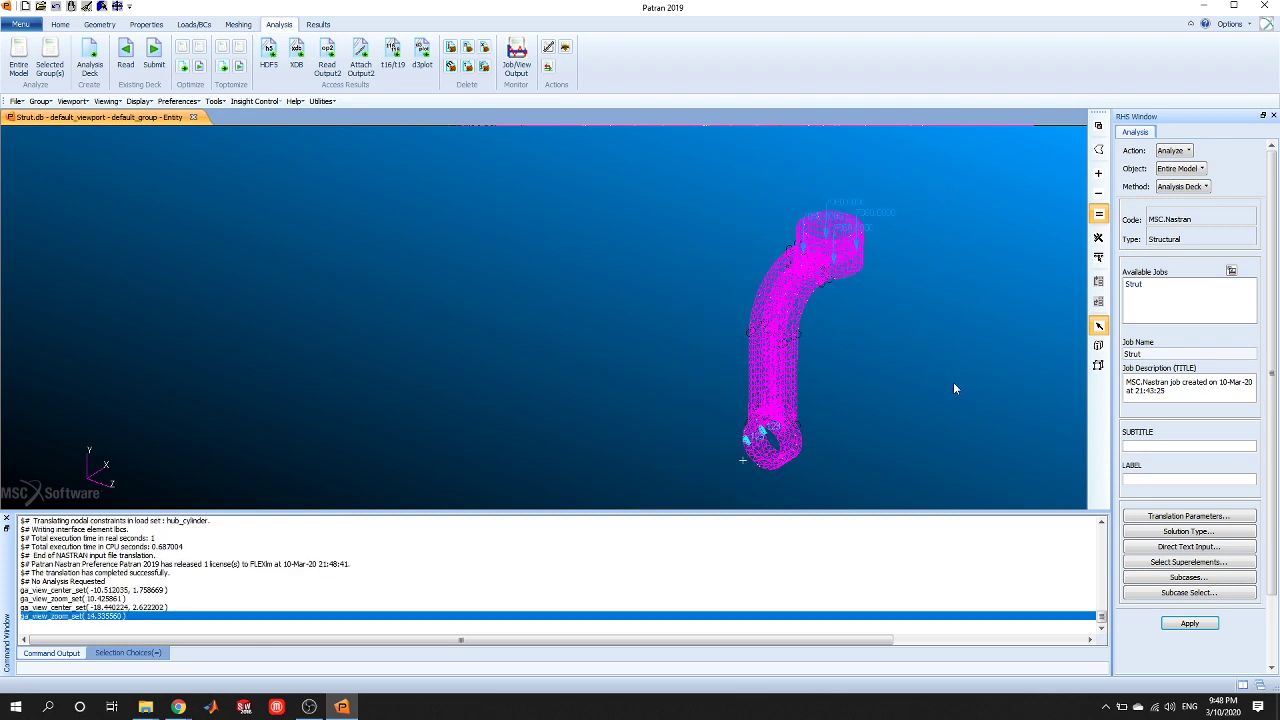
# Minimize Patran and OBS, close the extra Explorer window, and view MSC Files with Strut.bdf.
pyautogui.click(1205, 6)
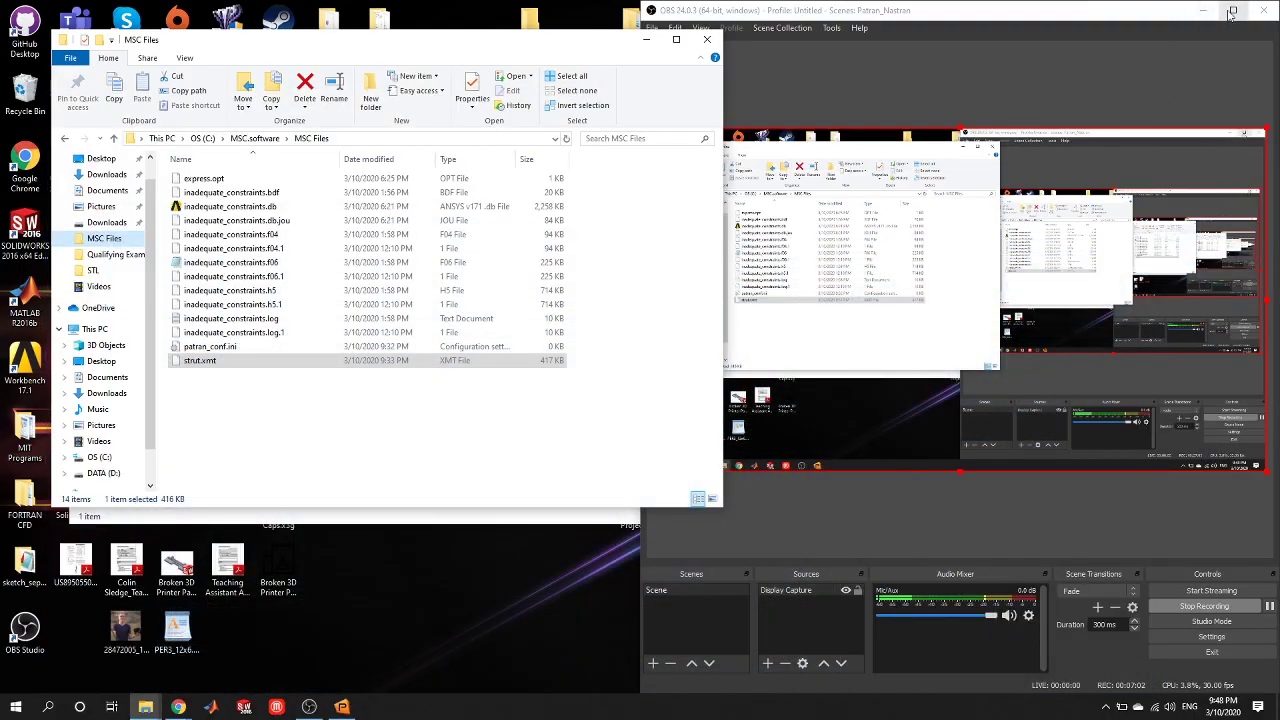
pyautogui.click(1202, 11)
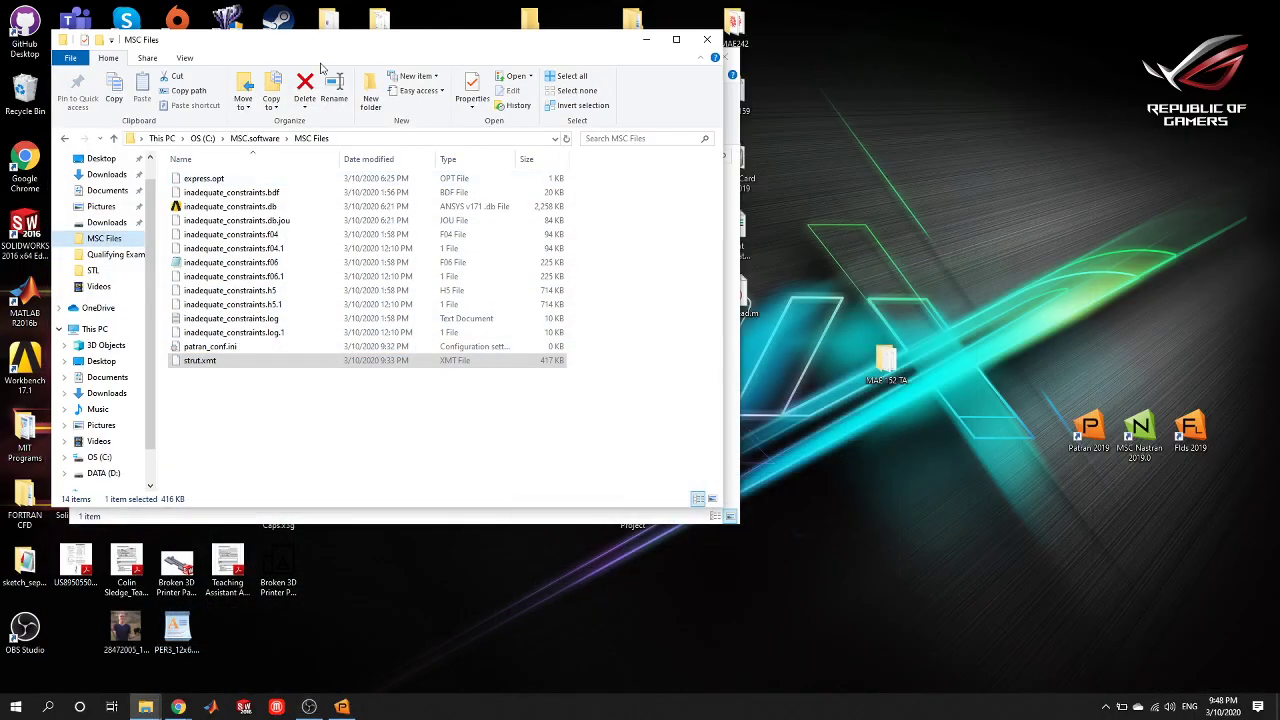
pyautogui.moveTo(340, 42); pyautogui.dragTo(436, 48)
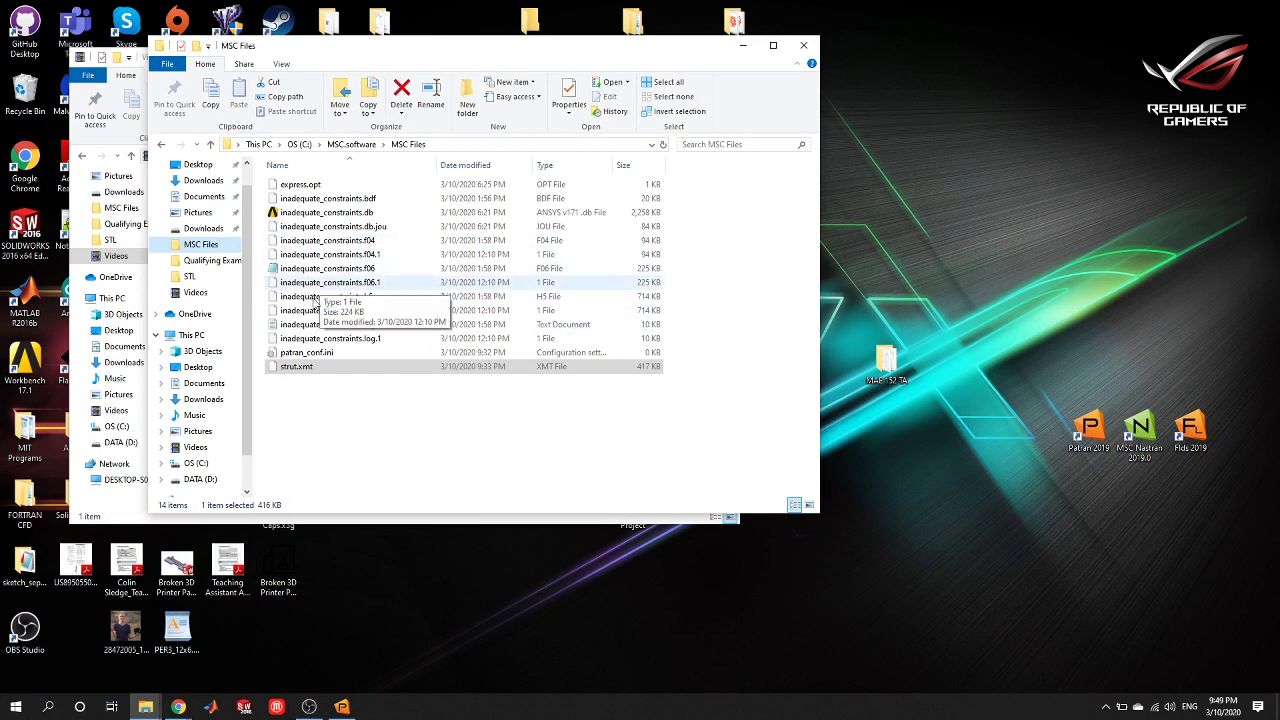
pyautogui.click(306, 370)
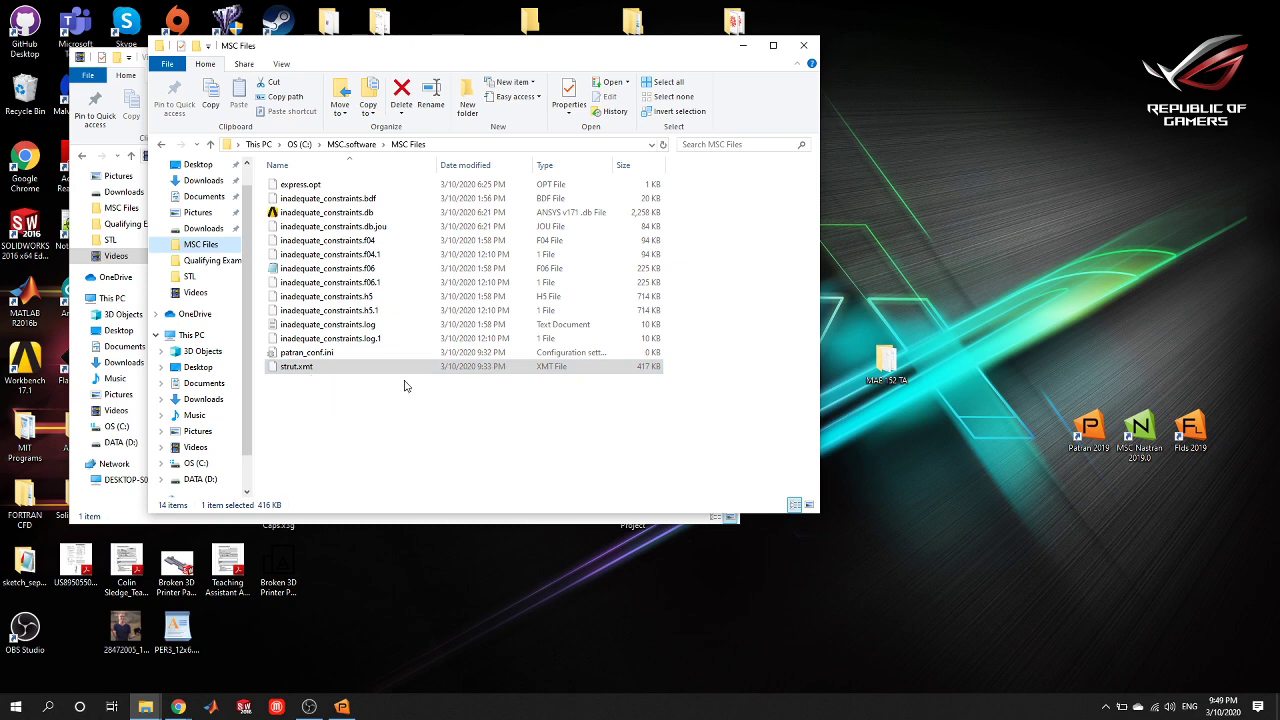
pyautogui.click(803, 45)
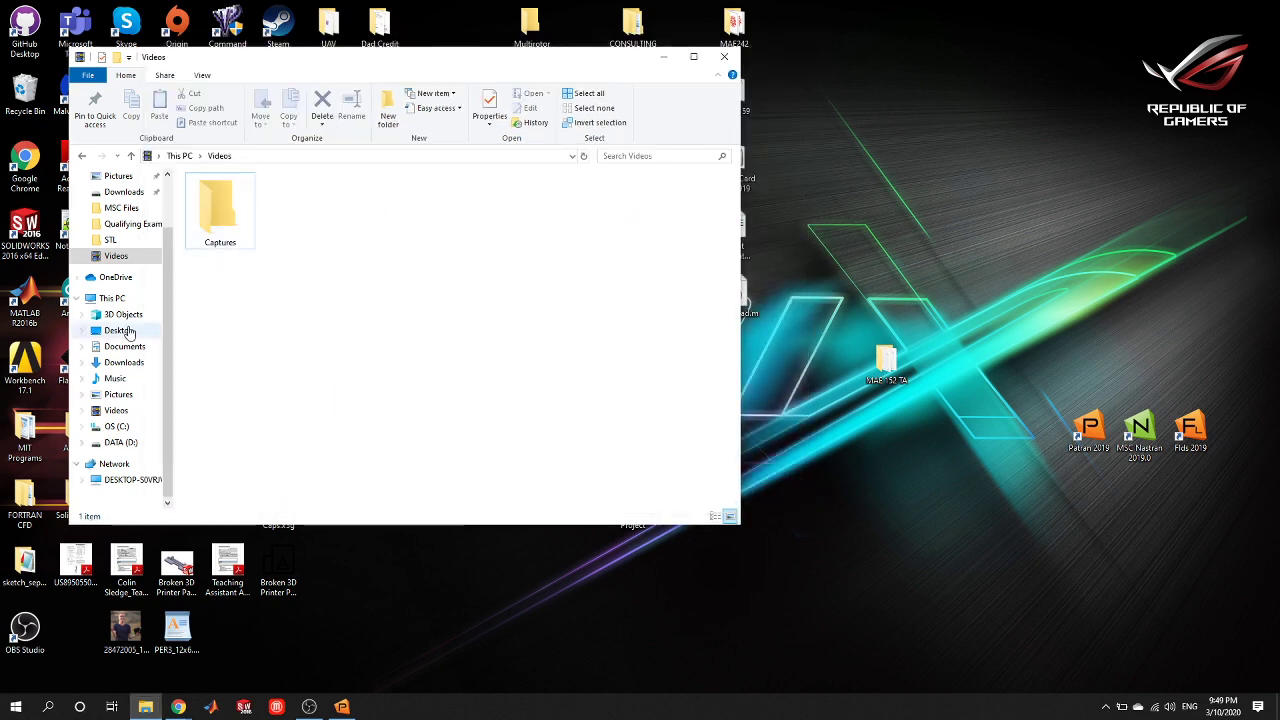
pyautogui.click(124, 208)
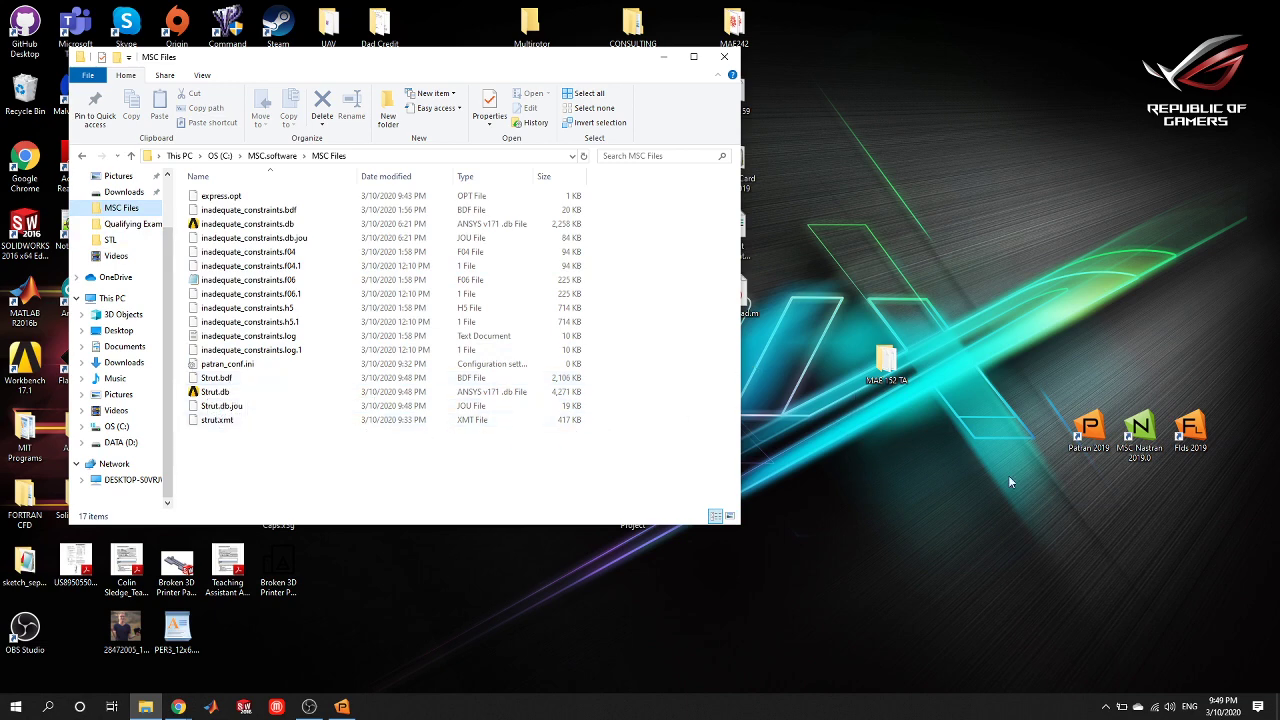
# Launch MSC Nastran and run it on the Strut.bdf input file.
pyautogui.doubleClick(1148, 456)
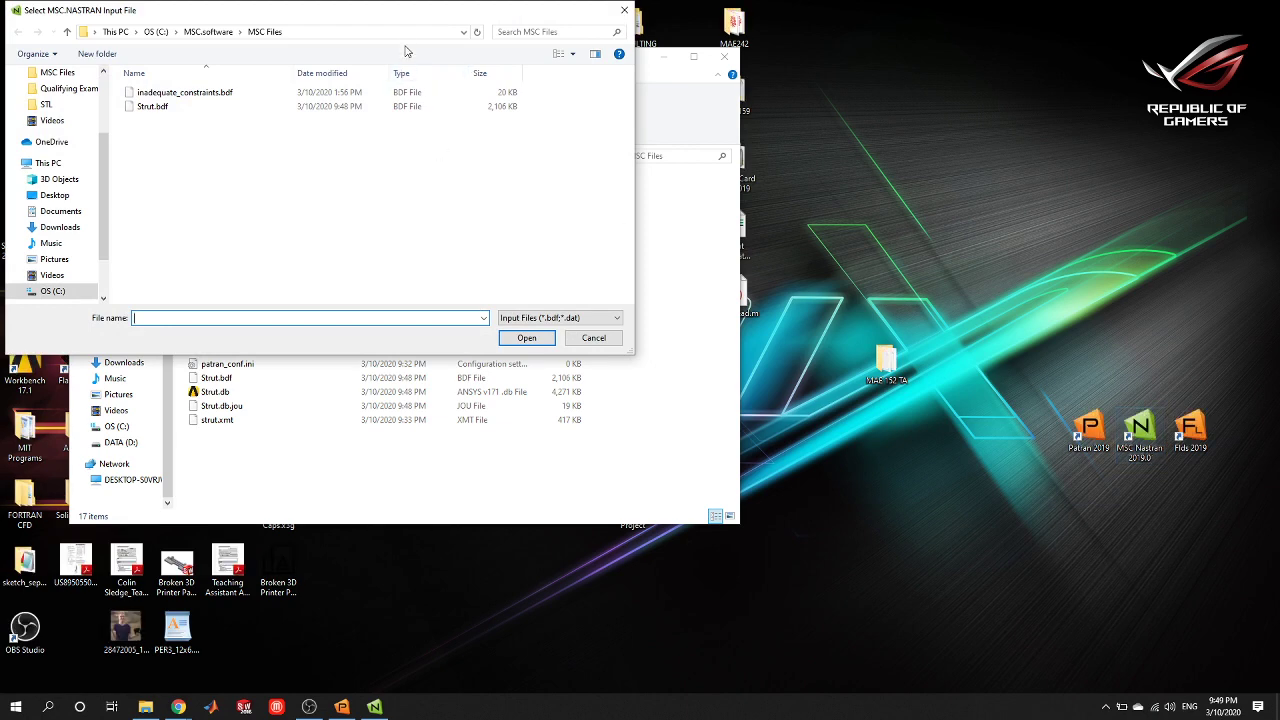
pyautogui.moveTo(415, 11); pyautogui.dragTo(1056, 25)
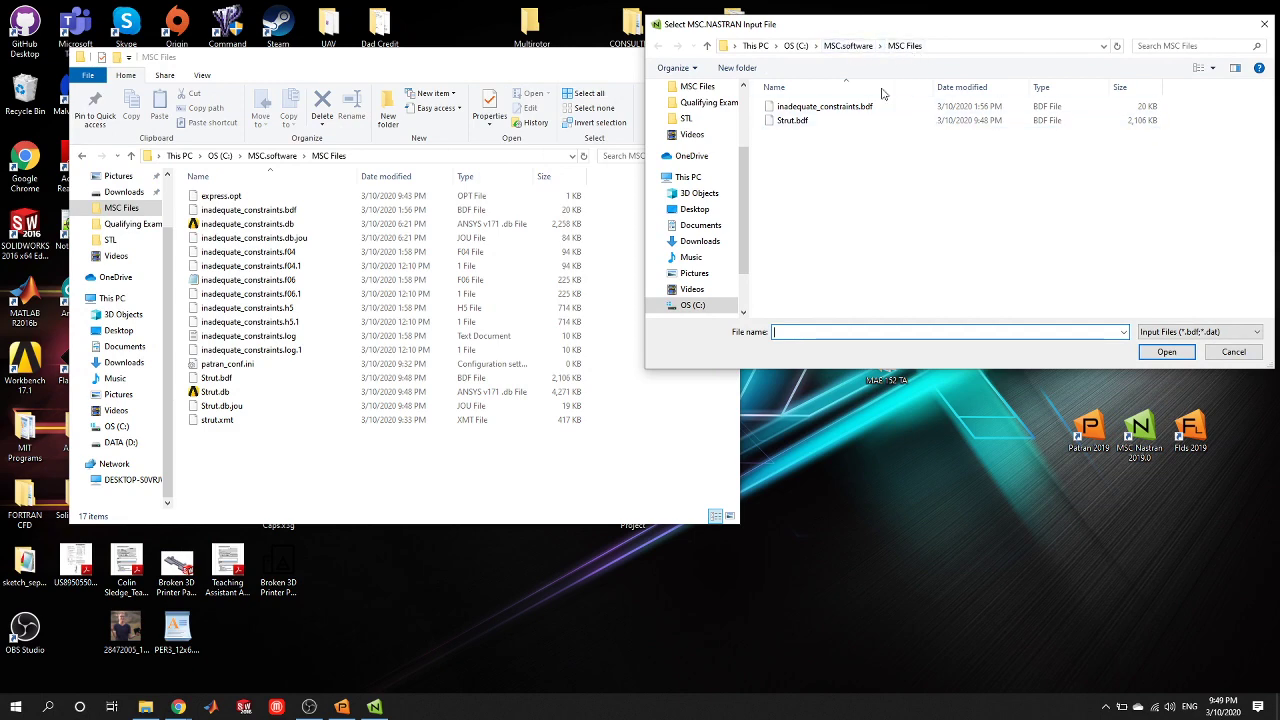
pyautogui.click(791, 121)
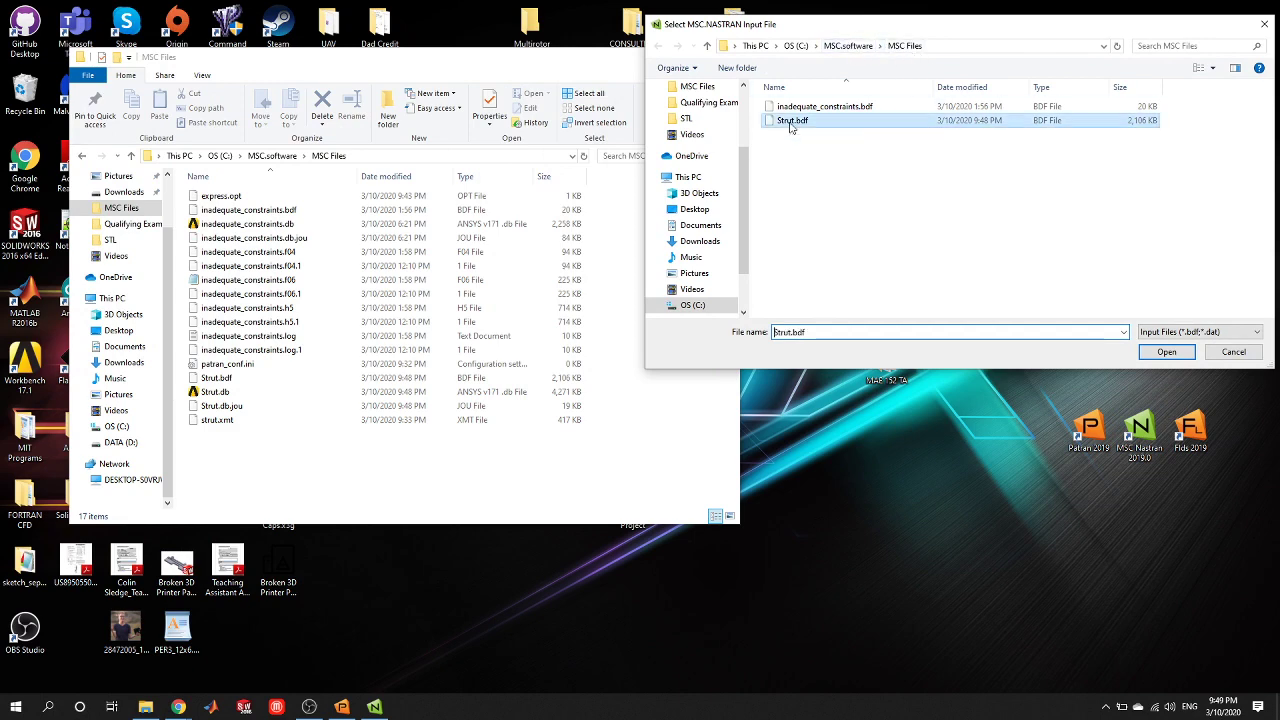
pyautogui.click(1164, 352)
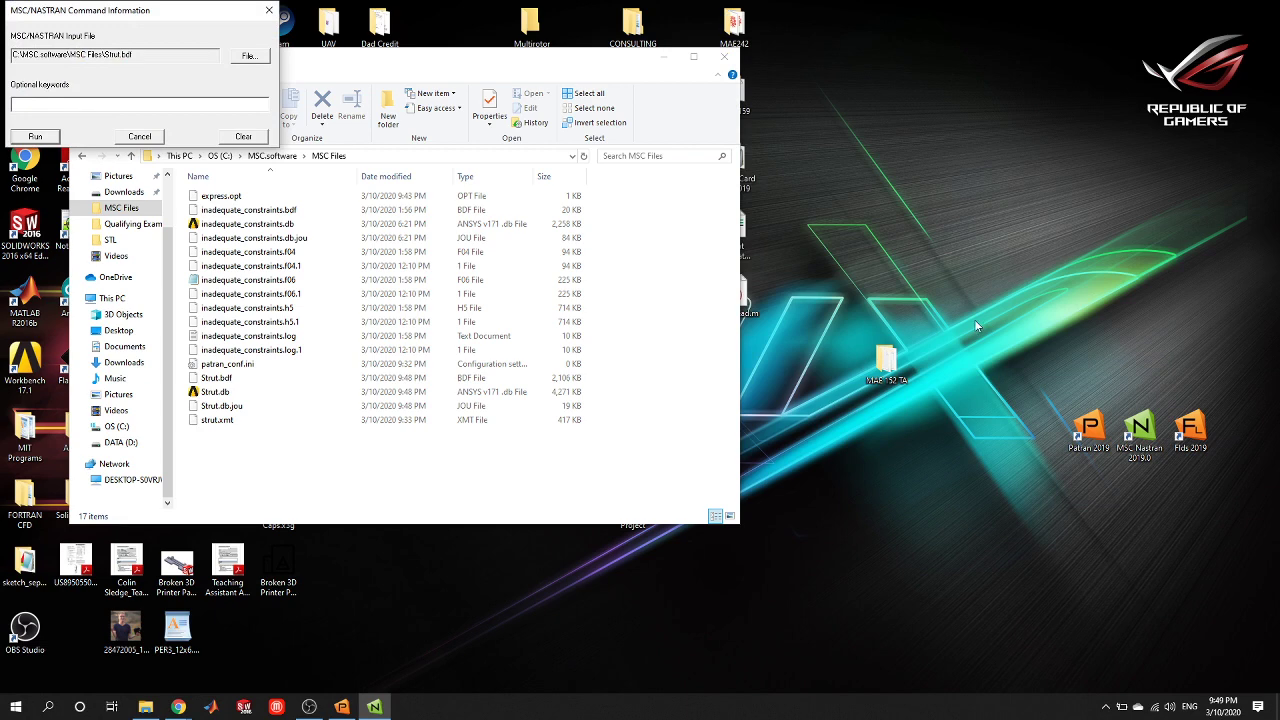
pyautogui.moveTo(133, 12); pyautogui.dragTo(180, 27)
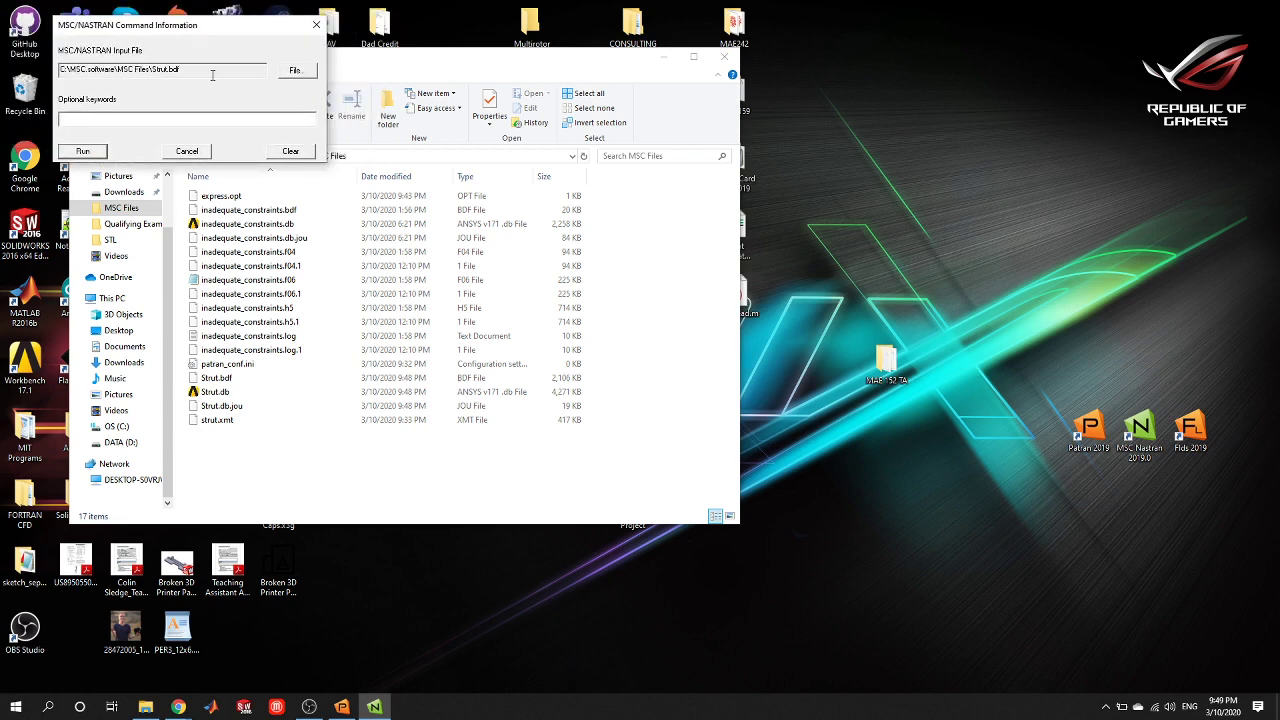
pyautogui.click(82, 151)
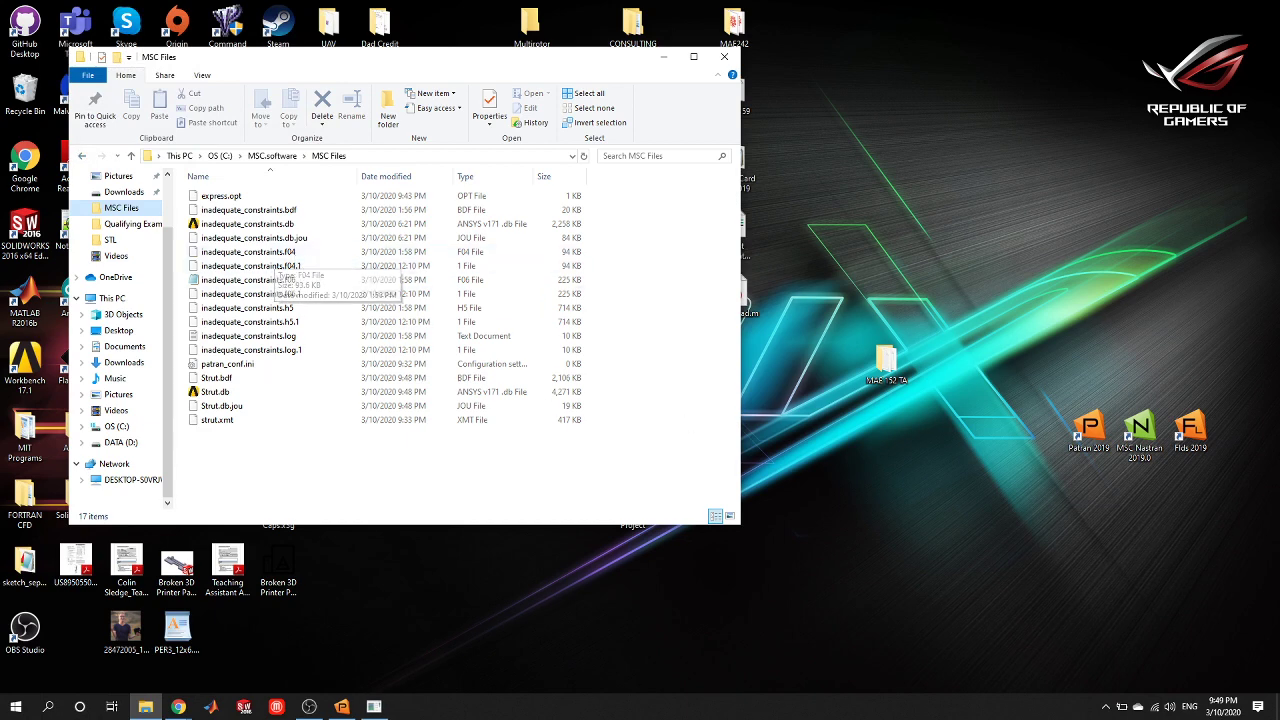
# Bring up the Nastran job console to watch the strut run finish.
pyautogui.click(389, 708)
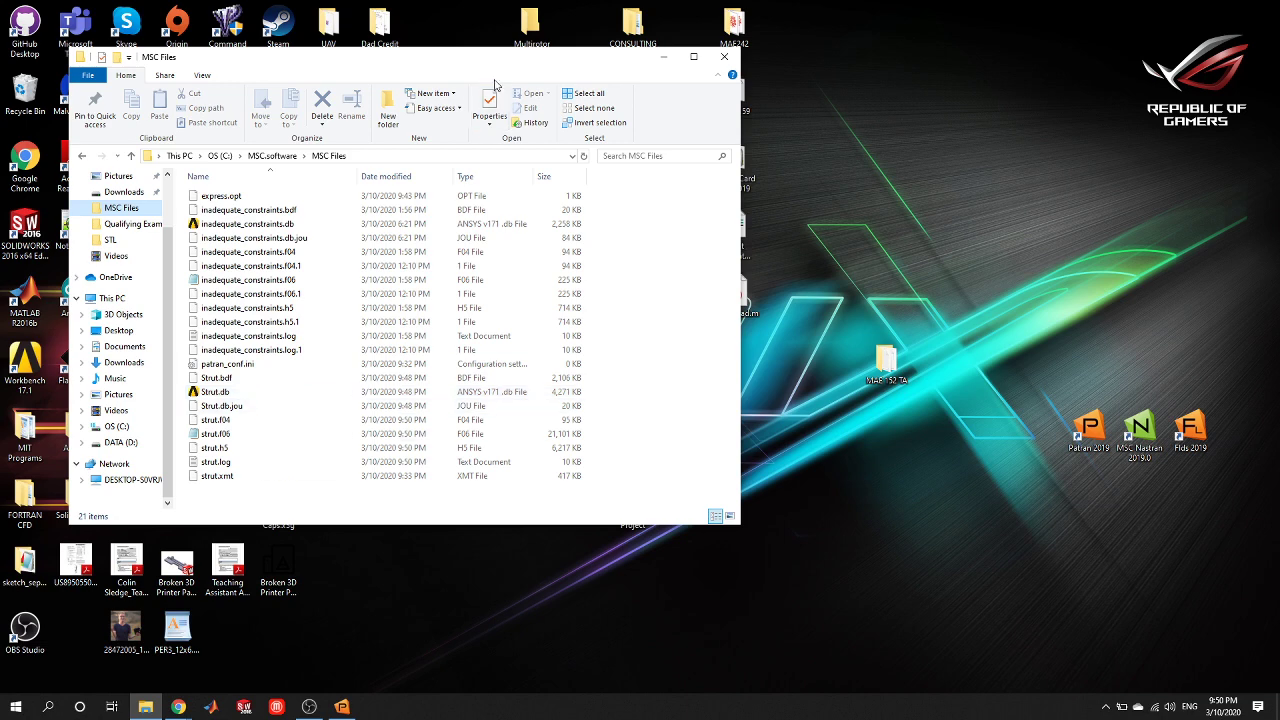
pyautogui.moveTo(489, 66); pyautogui.dragTo(644, 62)
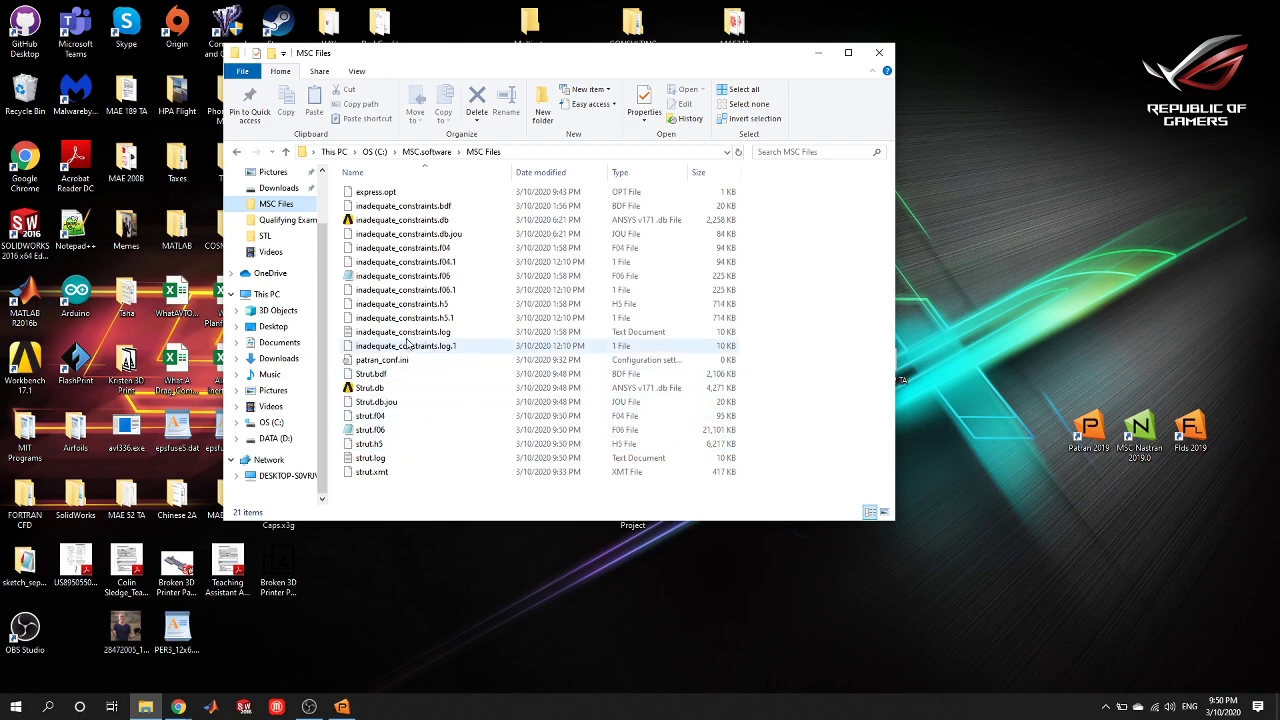
# Back in Patran, attach strut.h5 to the Strut job through the HDF5 results option.
pyautogui.click(342, 707)
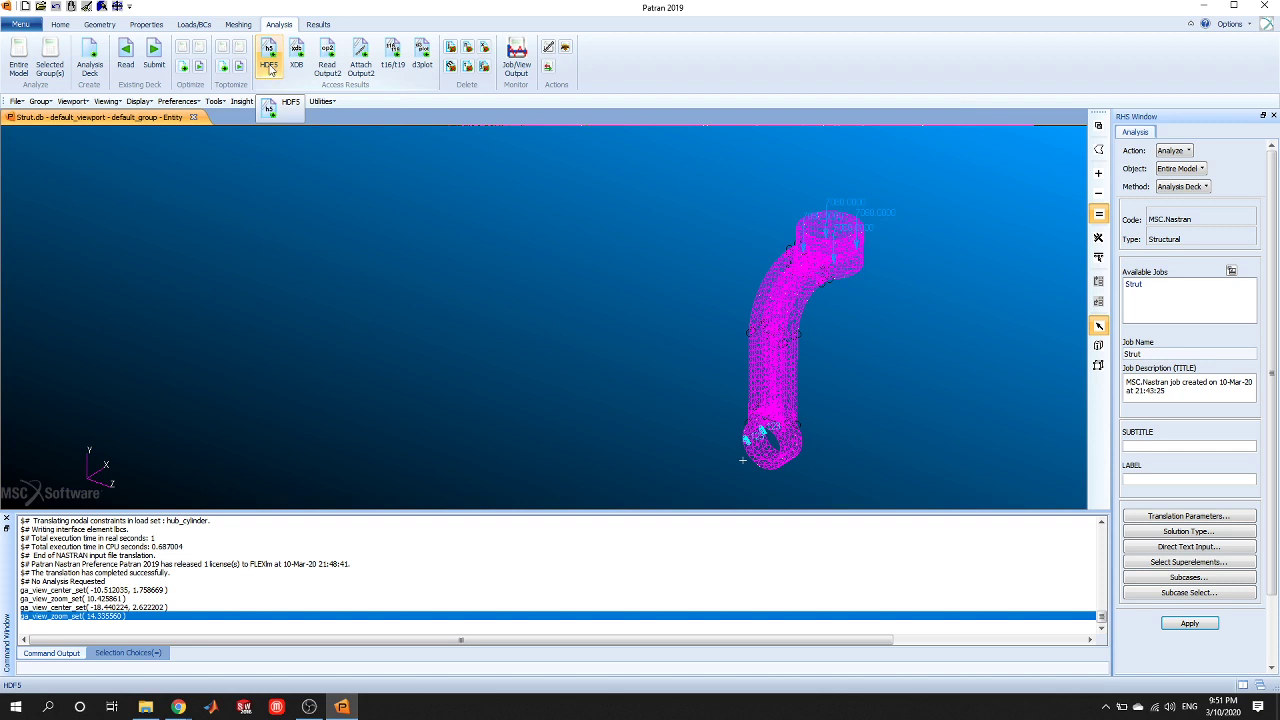
pyautogui.click(269, 68)
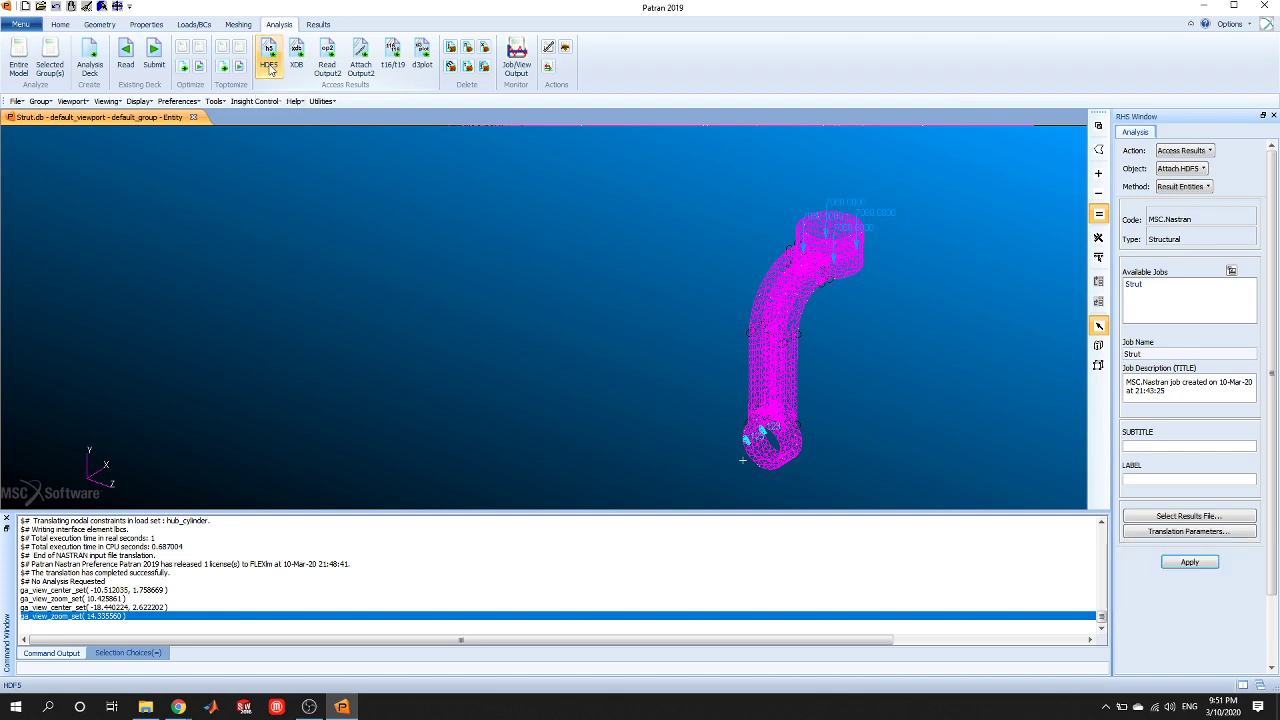
pyautogui.click(1188, 516)
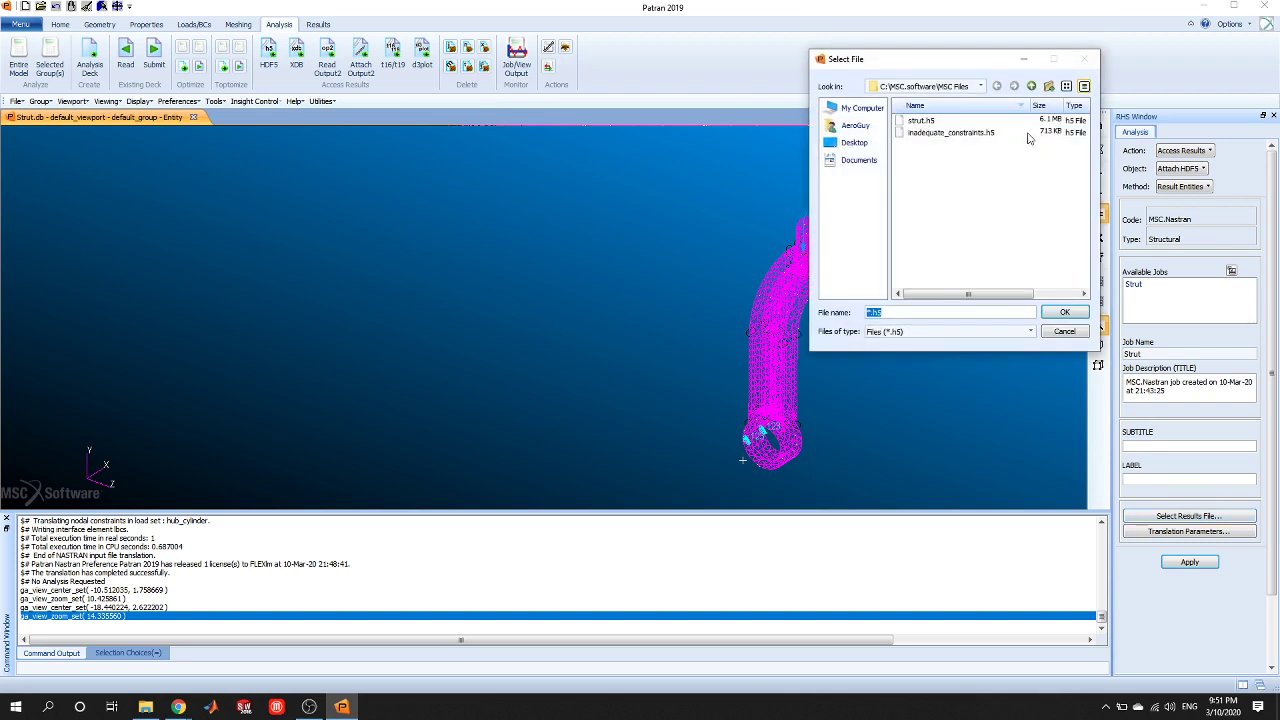
pyautogui.click(922, 121)
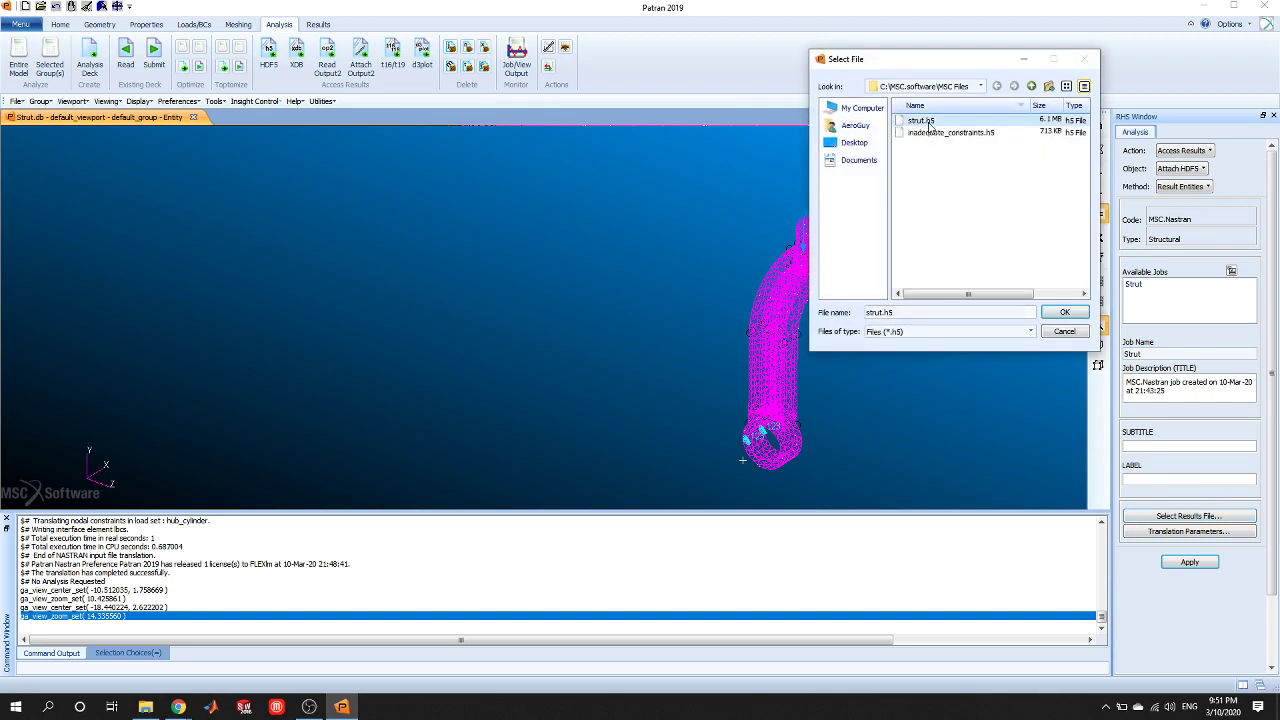
pyautogui.click(1066, 313)
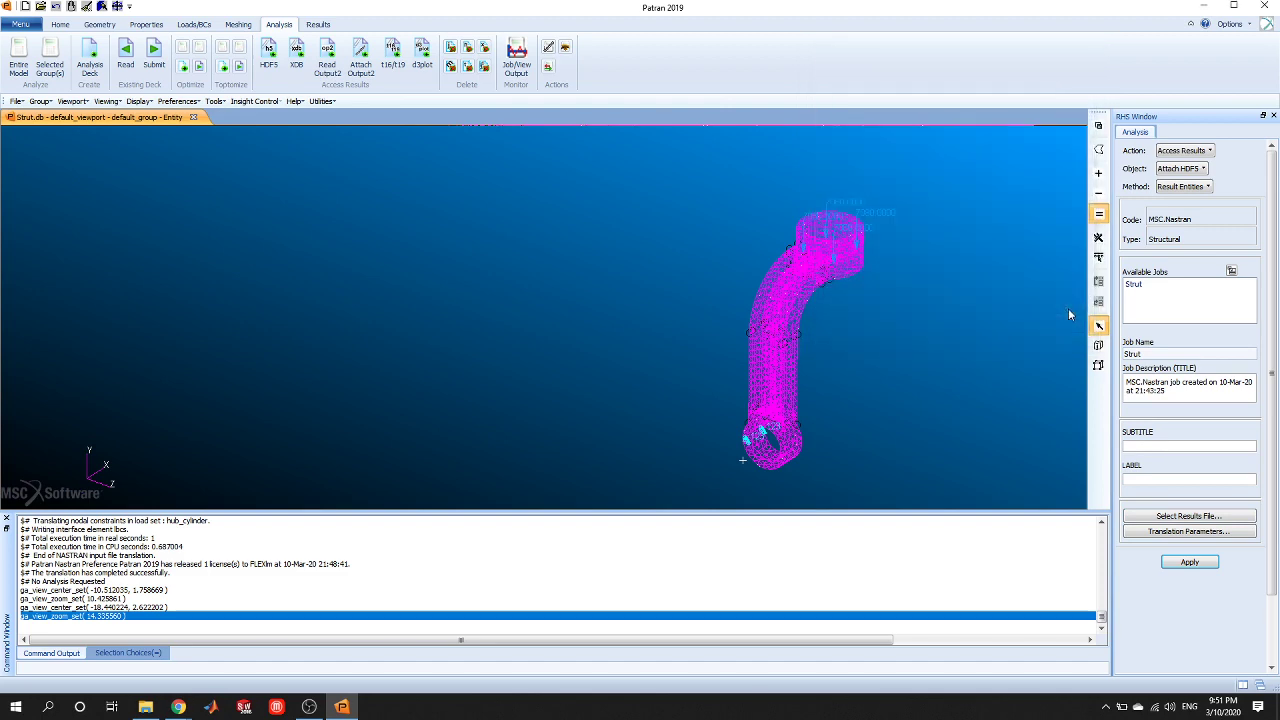
pyautogui.click(1208, 566)
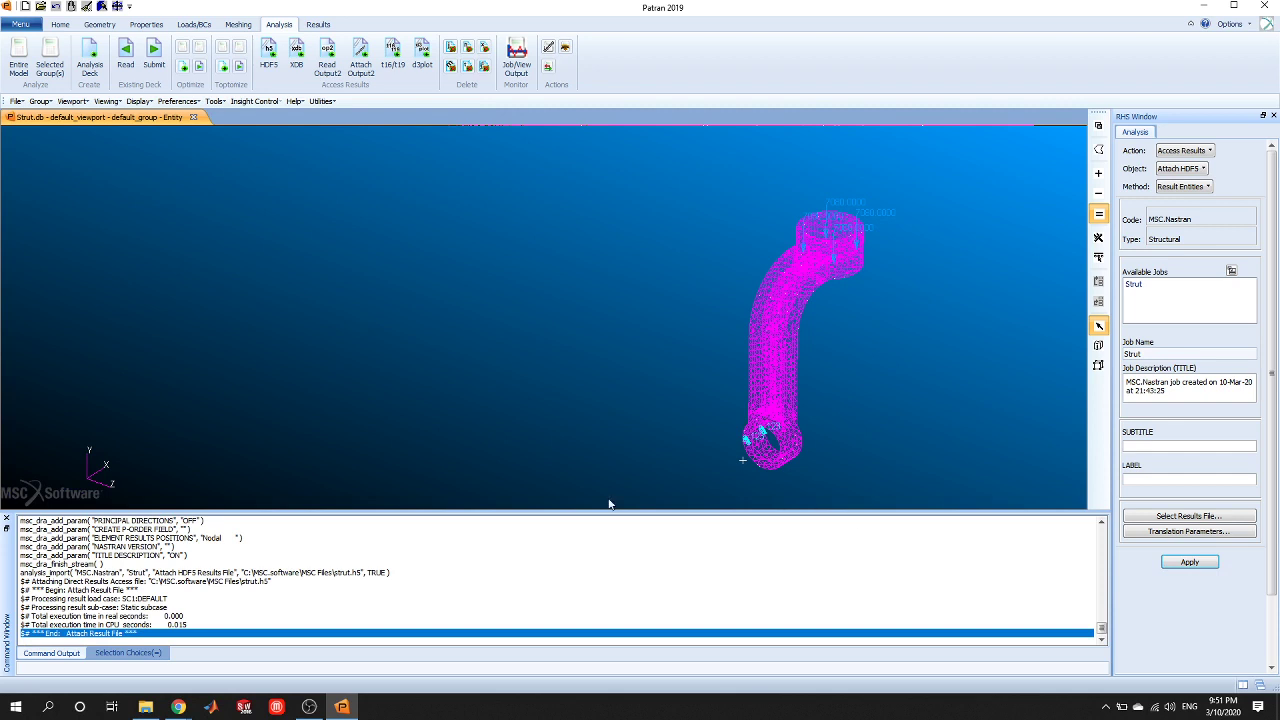
# Quick Plot the von Mises stress fringe on translational-displacement deformation, peaking at 7.14e+04.
pyautogui.click(318, 24)
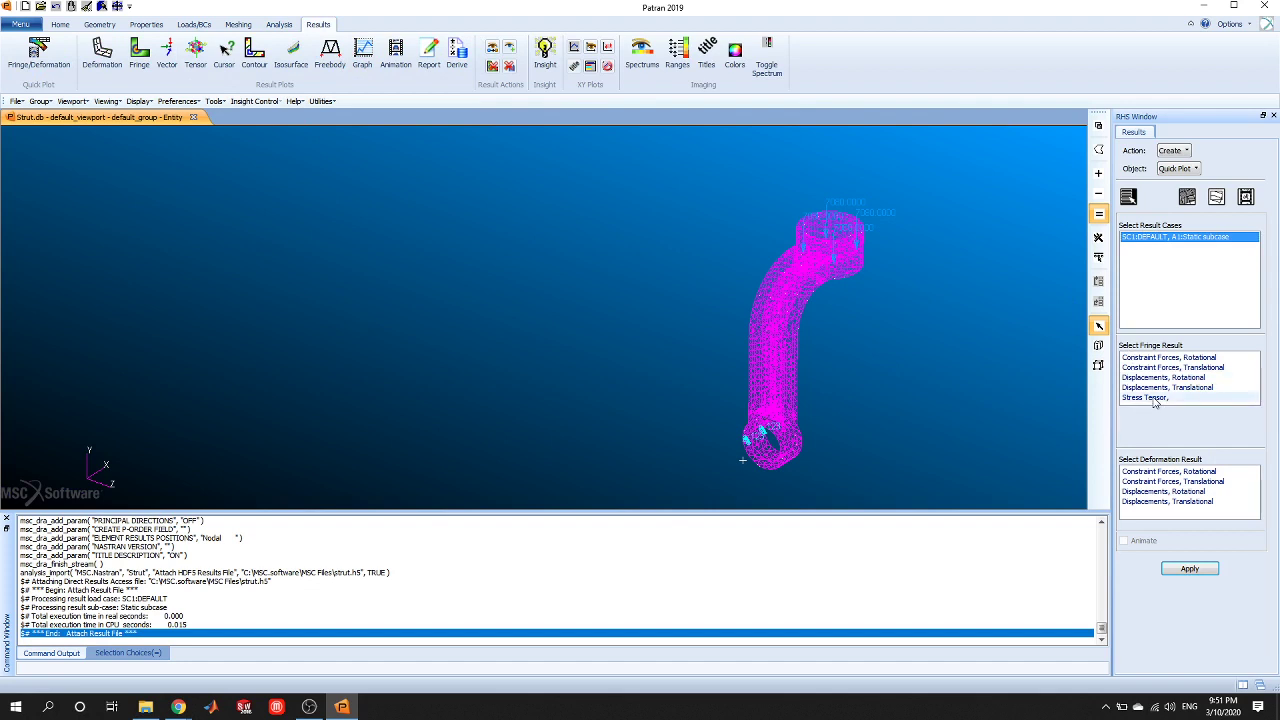
pyautogui.click(1160, 398)
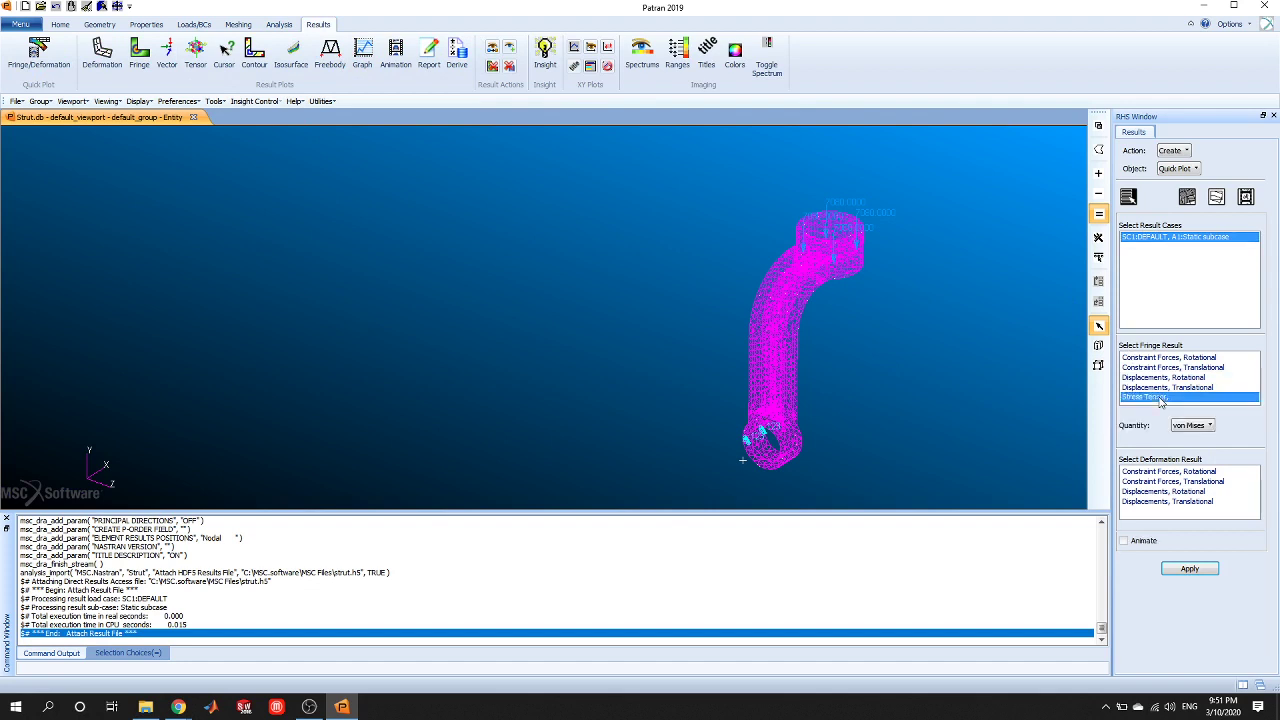
pyautogui.click(1209, 502)
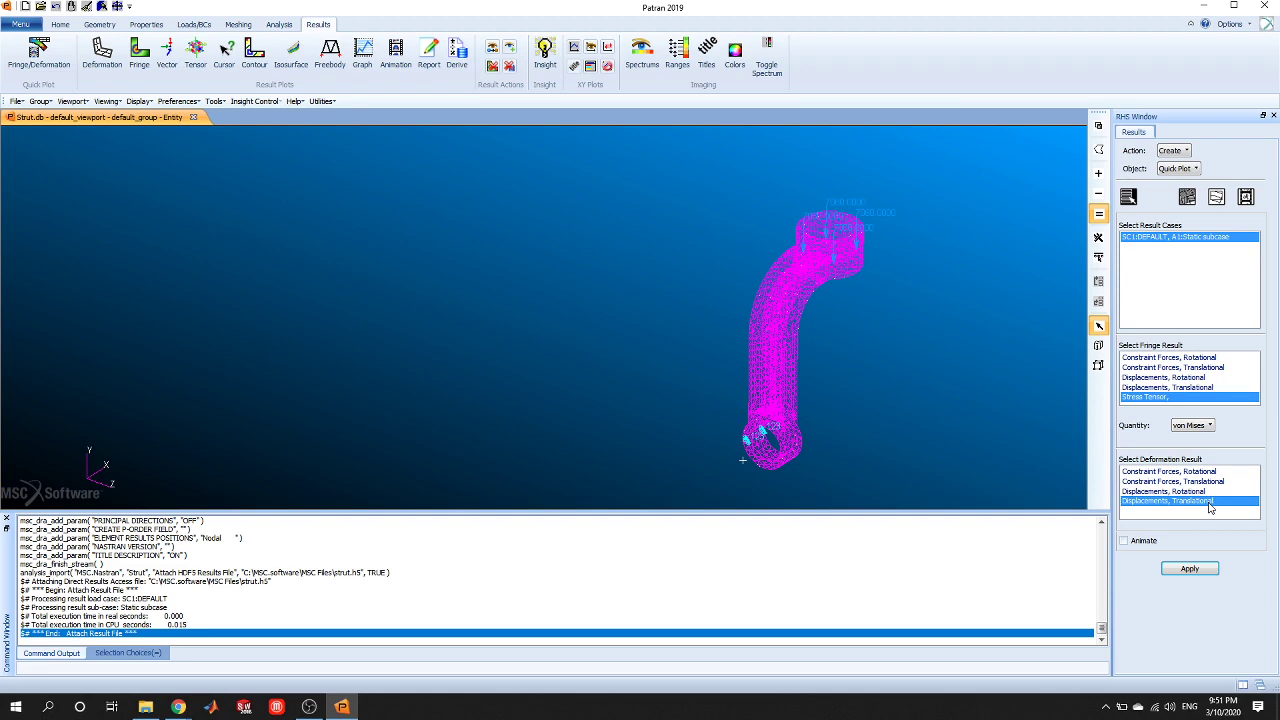
pyautogui.click(1189, 569)
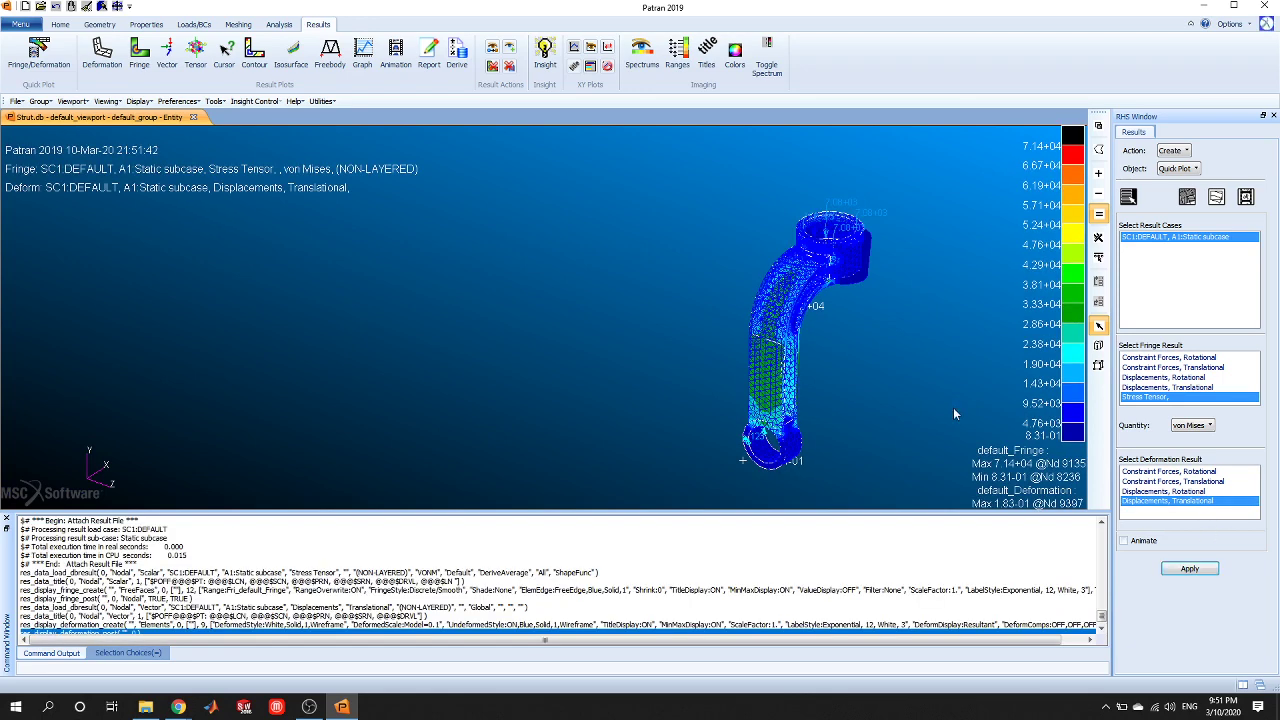
pyautogui.scroll(2, 884, 363)
pyautogui.scroll(-2, 880, 375)
pyautogui.moveTo(858, 366); pyautogui.dragTo(768, 328, button='middle')
pyautogui.scroll(5, 772, 355)
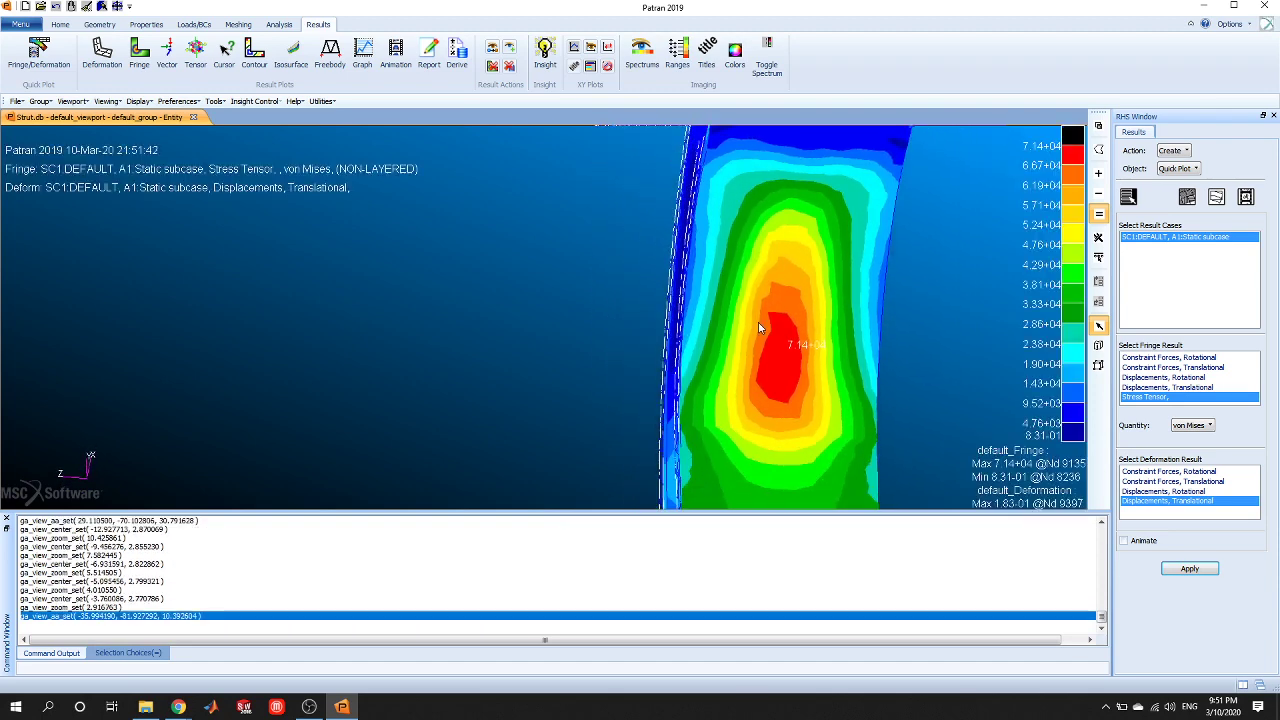
pyautogui.scroll(-4, 826, 275)
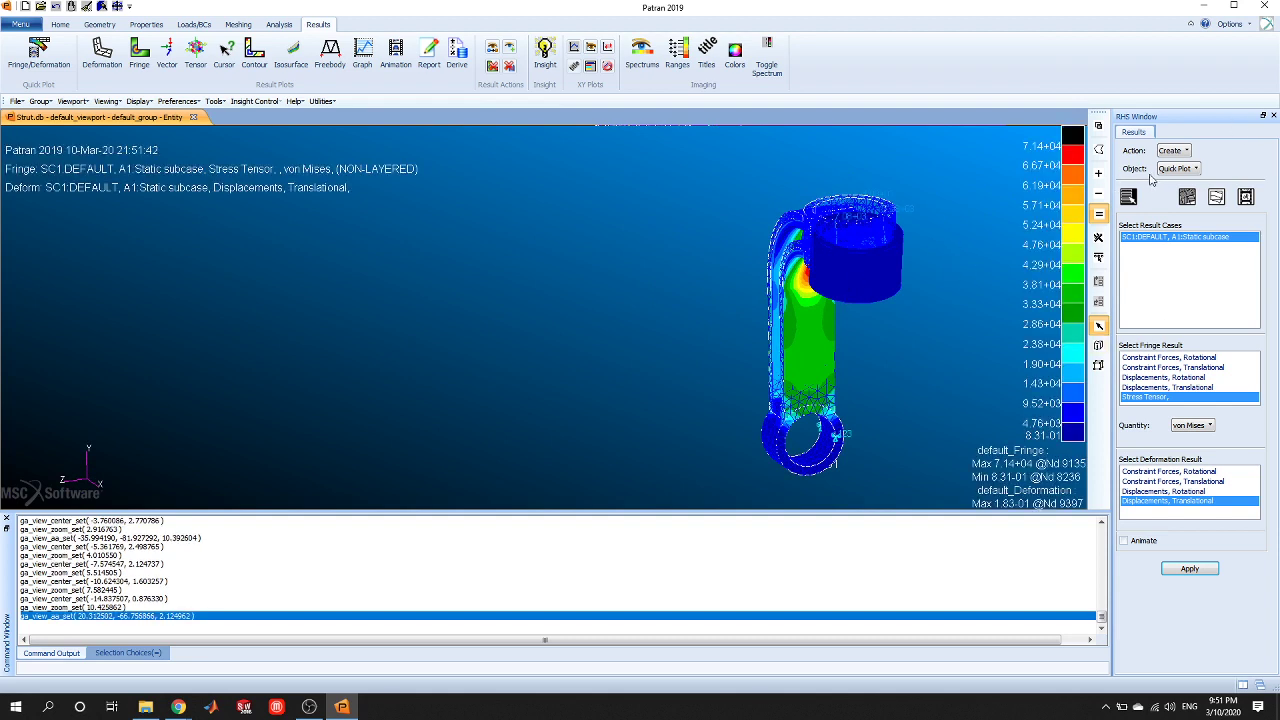
# Animate the deformation over the stress fringe with the Ramp method and a slower animation speed.
pyautogui.click(1191, 170)
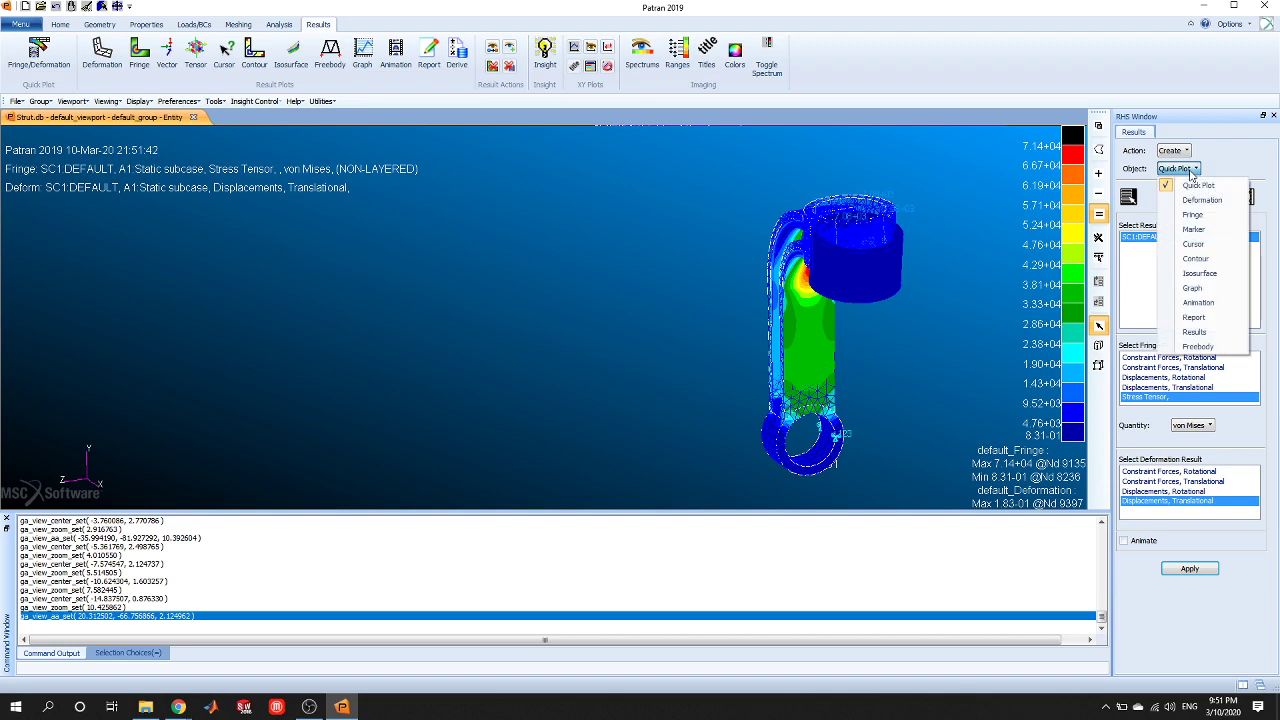
pyautogui.click(1205, 302)
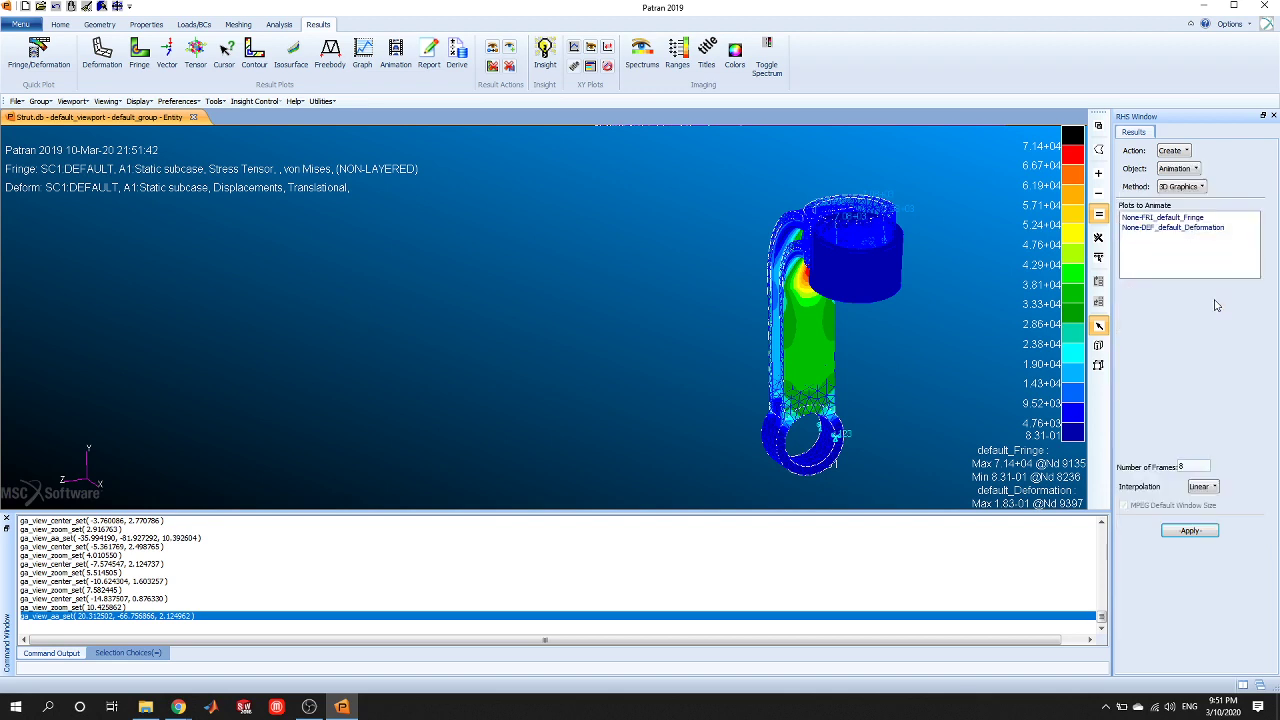
pyautogui.click(1212, 228)
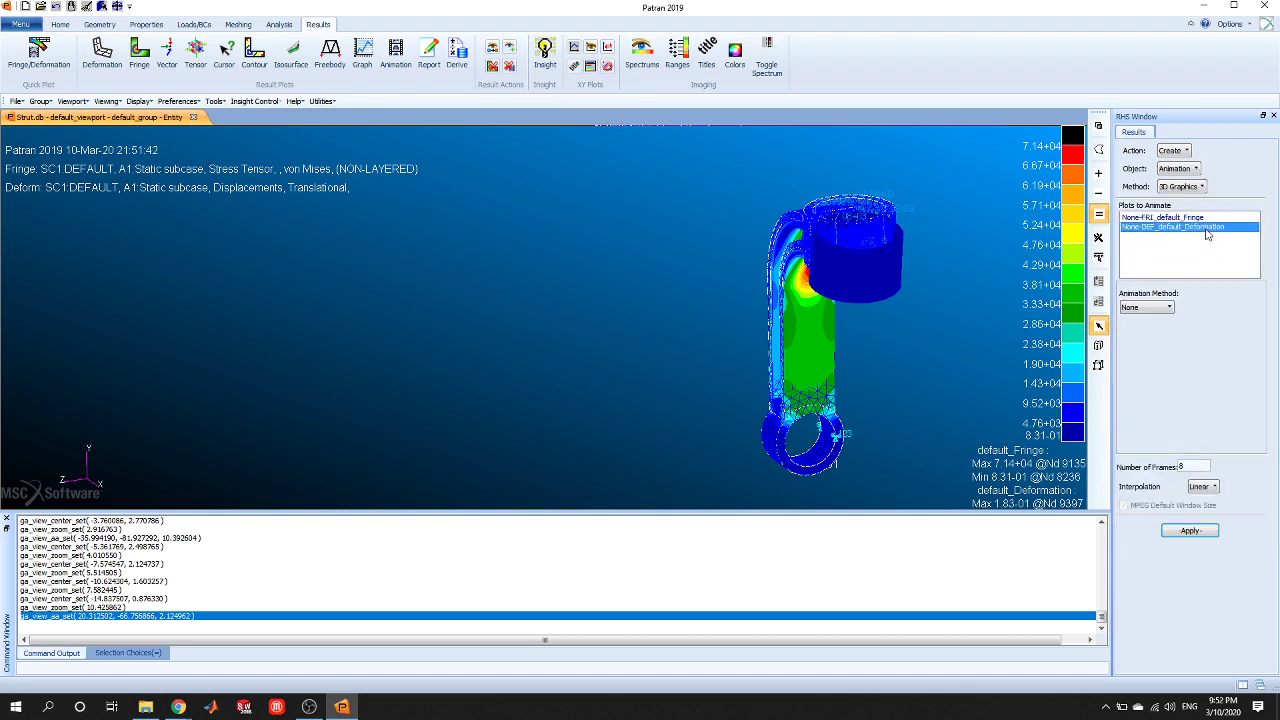
pyautogui.click(1170, 308)
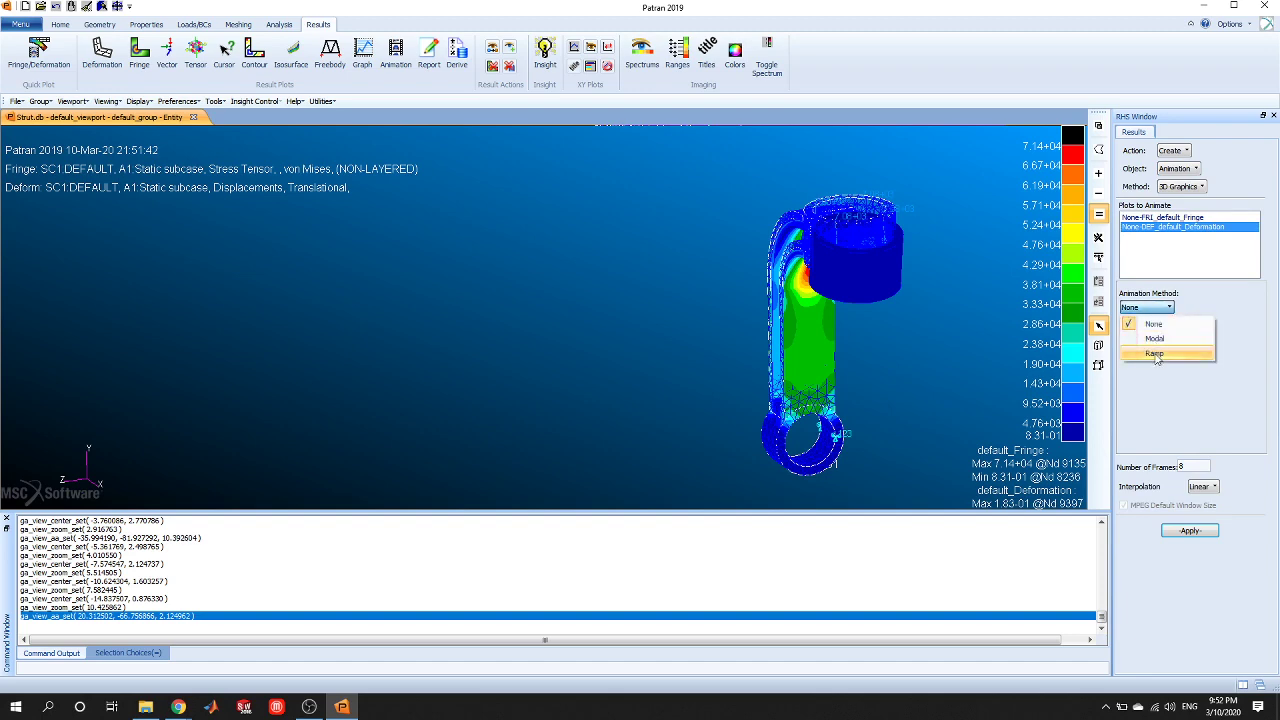
pyautogui.click(1156, 345)
pyautogui.click(1204, 537)
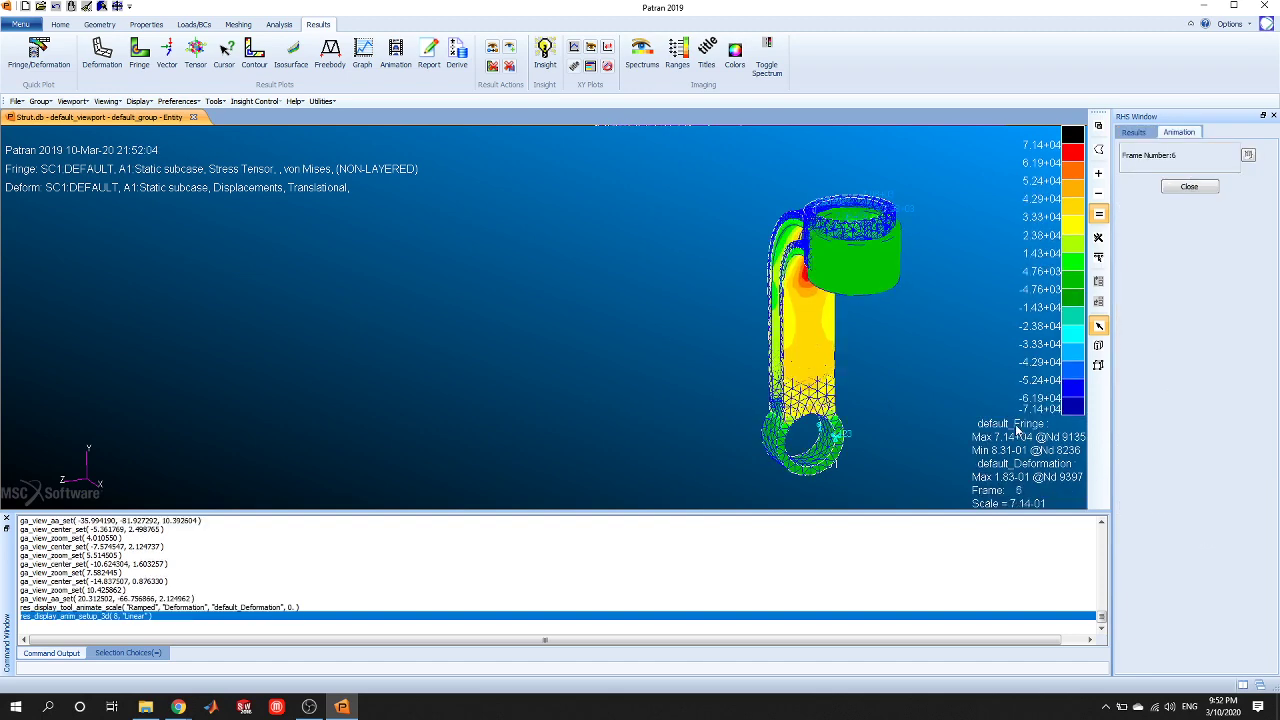
pyautogui.moveTo(953, 389); pyautogui.dragTo(974, 371, button='middle')
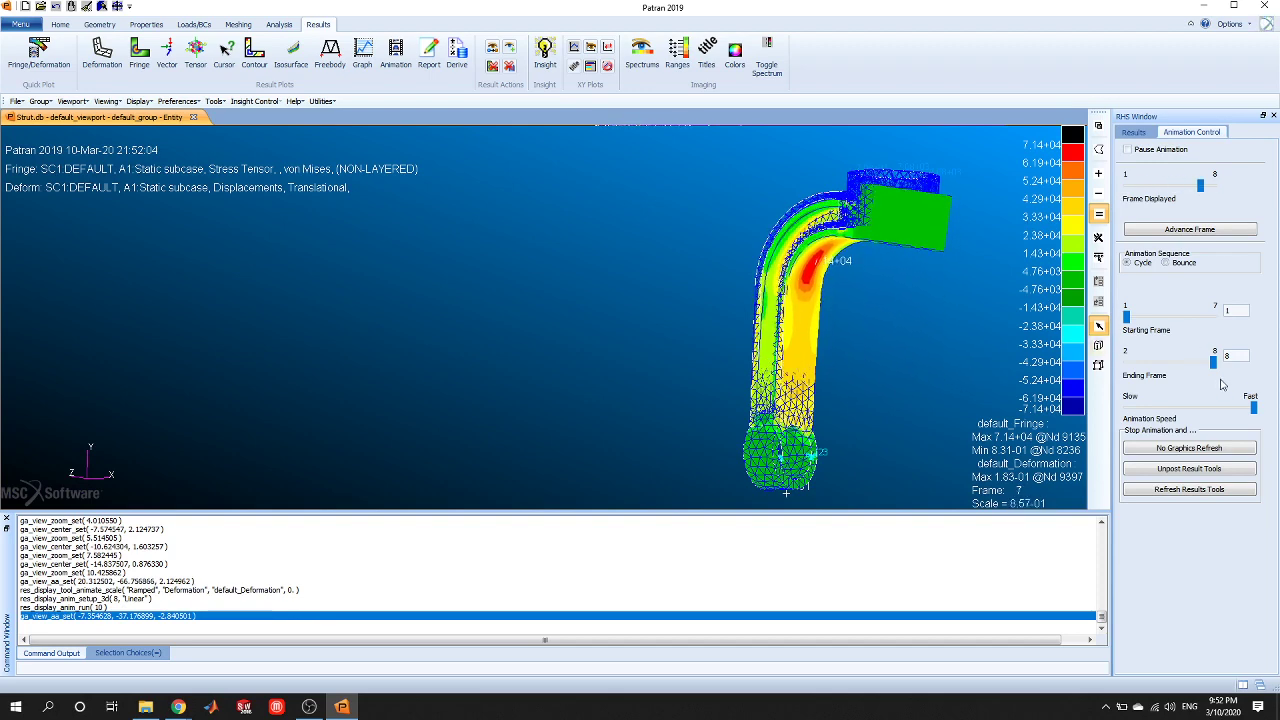
pyautogui.moveTo(1251, 410); pyautogui.dragTo(1225, 408)
pyautogui.moveTo(790, 340); pyautogui.dragTo(788, 291, button='middle')
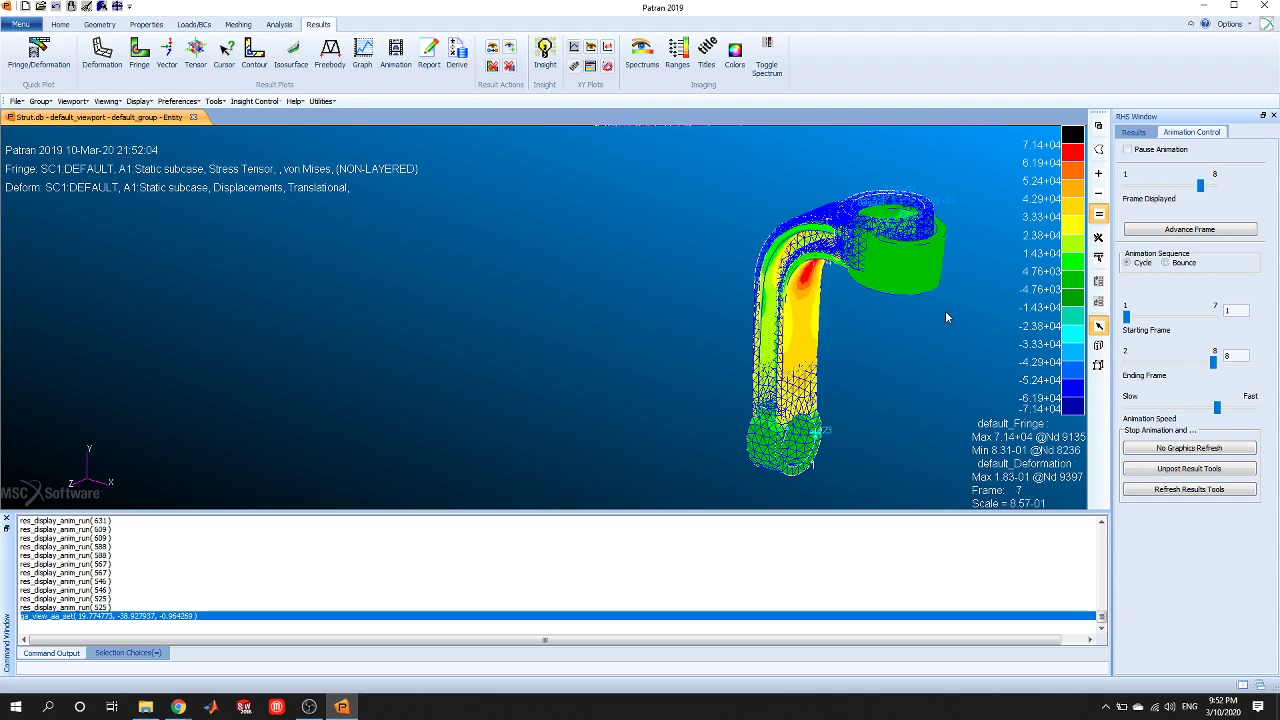
pyautogui.click(1273, 116)
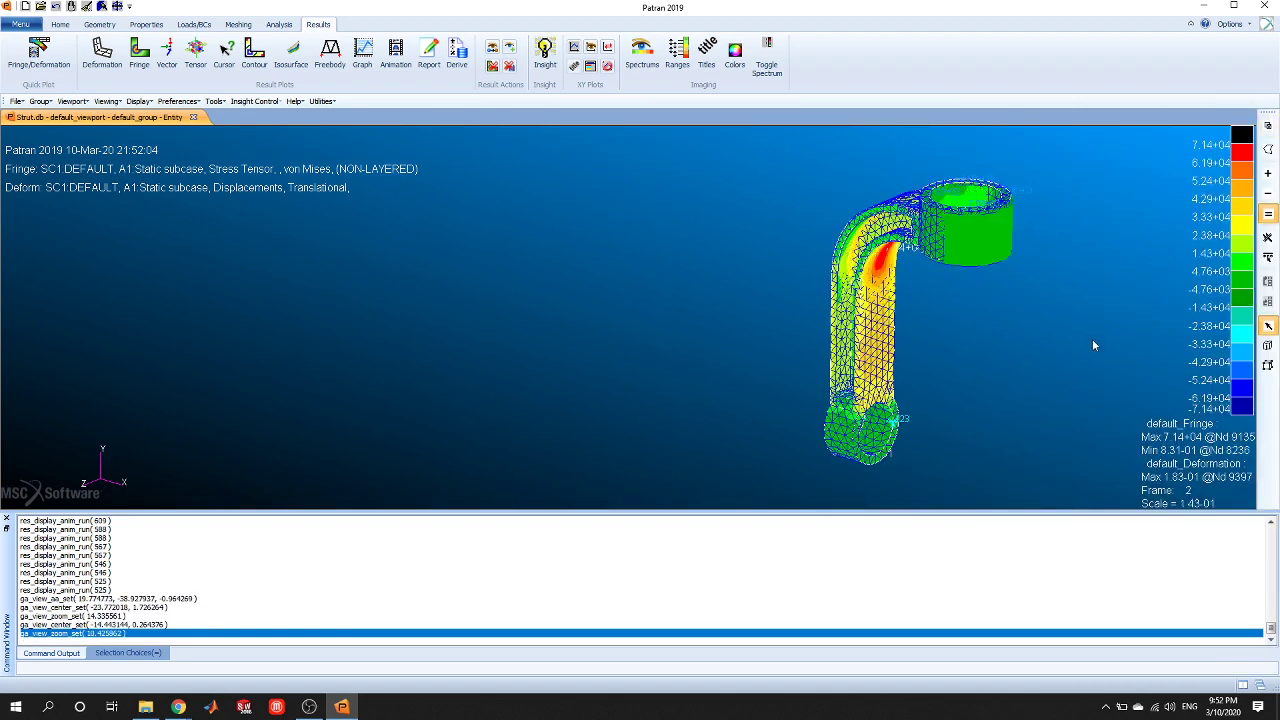
# Minimize and restore the Patran window, then return to the Results tools.
pyautogui.click(1204, 6)
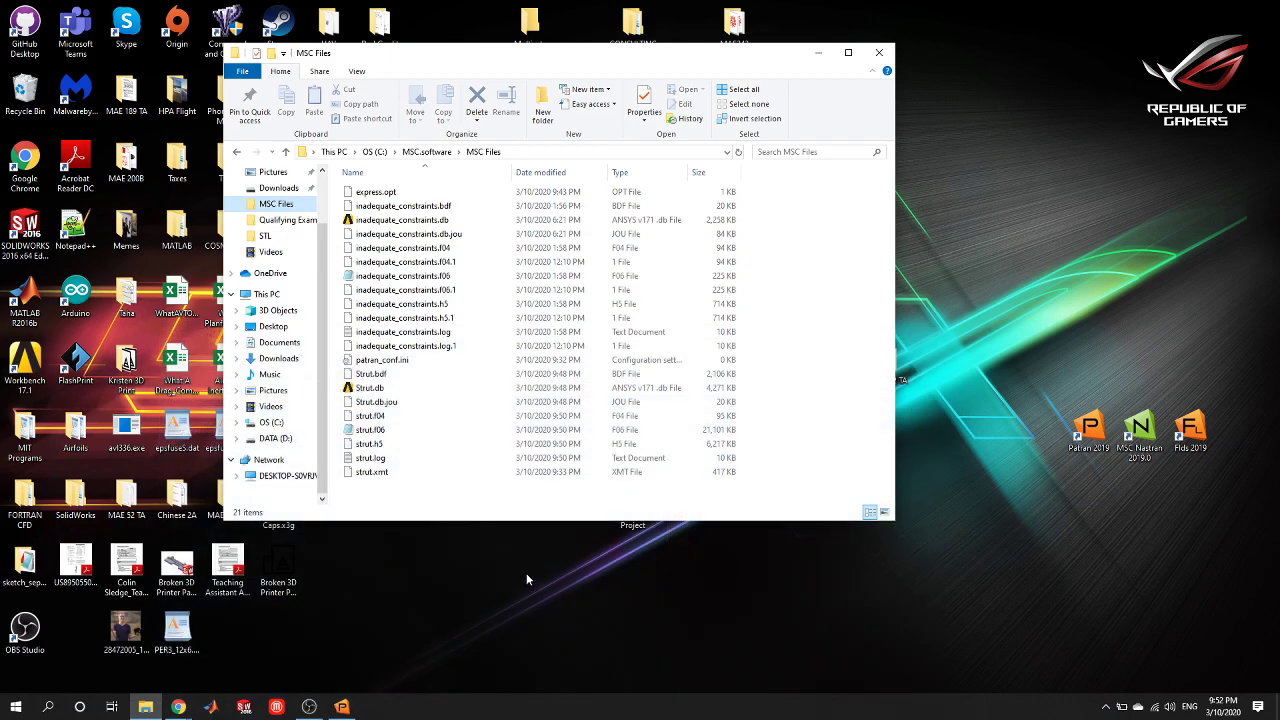
pyautogui.click(348, 706)
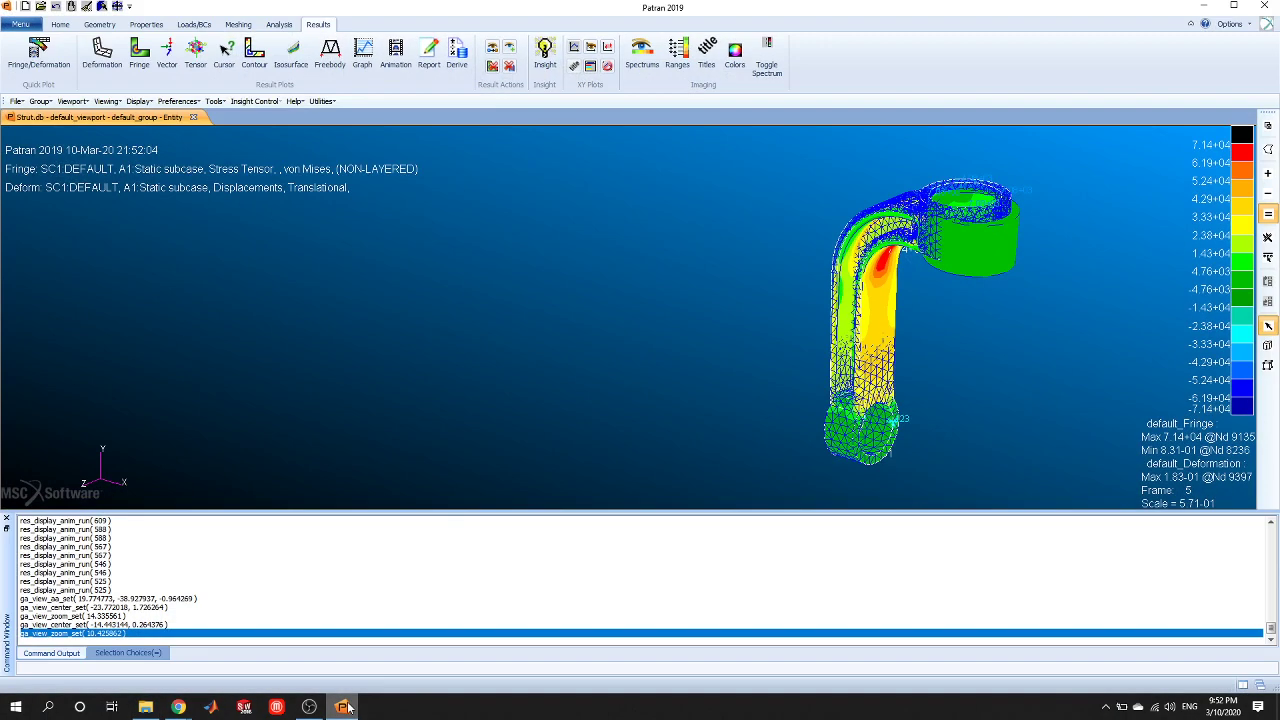
pyautogui.click(279, 24)
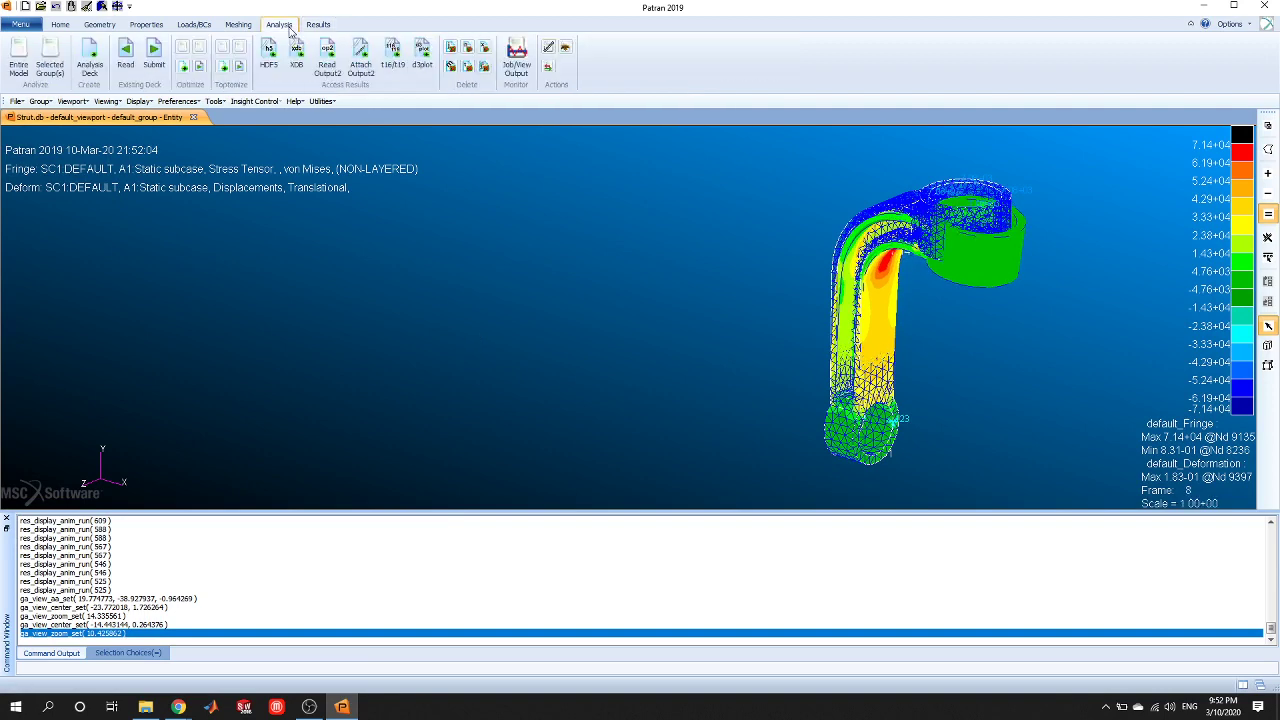
pyautogui.click(318, 25)
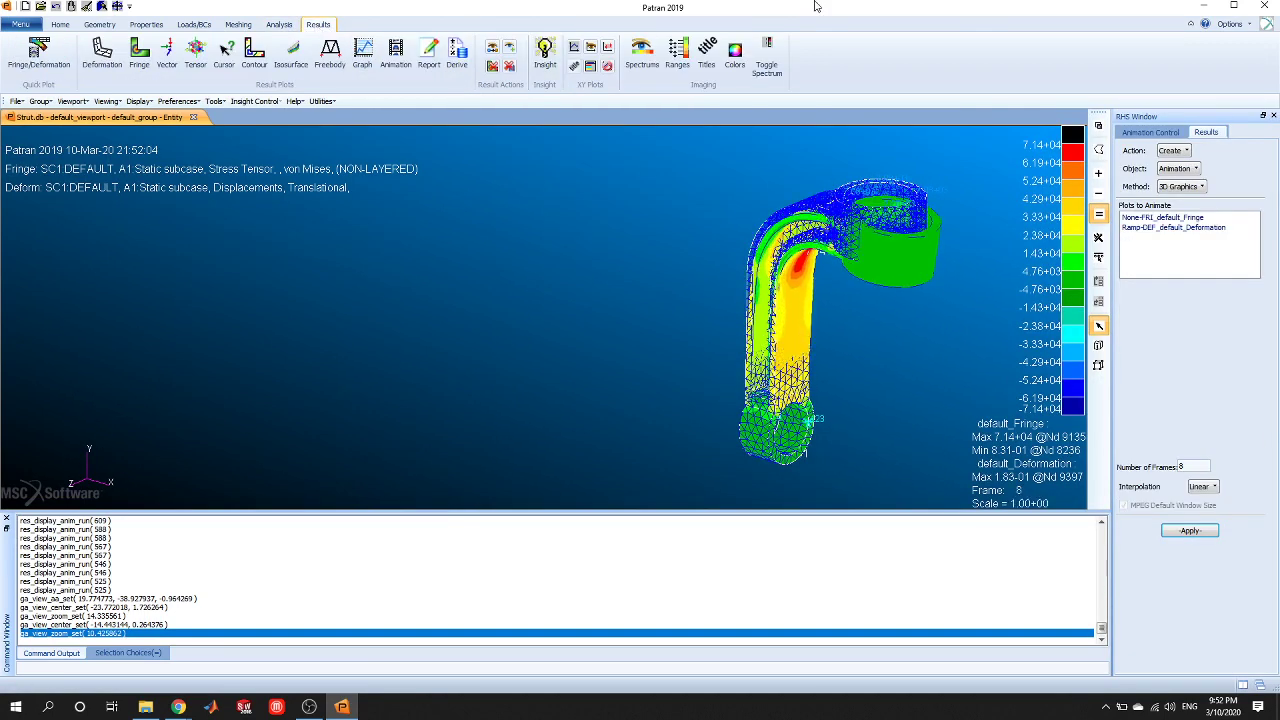
# Create a Fringe plot of Stress Tensor (von Mises) on the still-animating strut.
pyautogui.click(1185, 168)
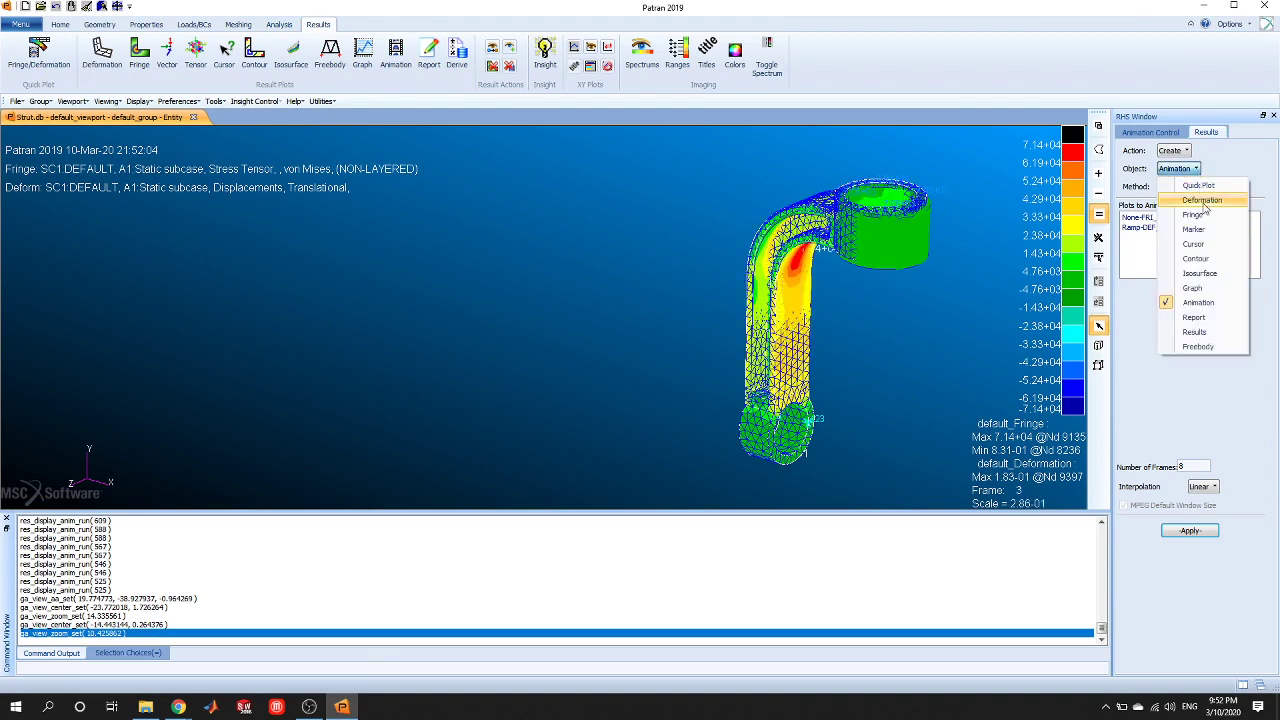
pyautogui.click(1200, 216)
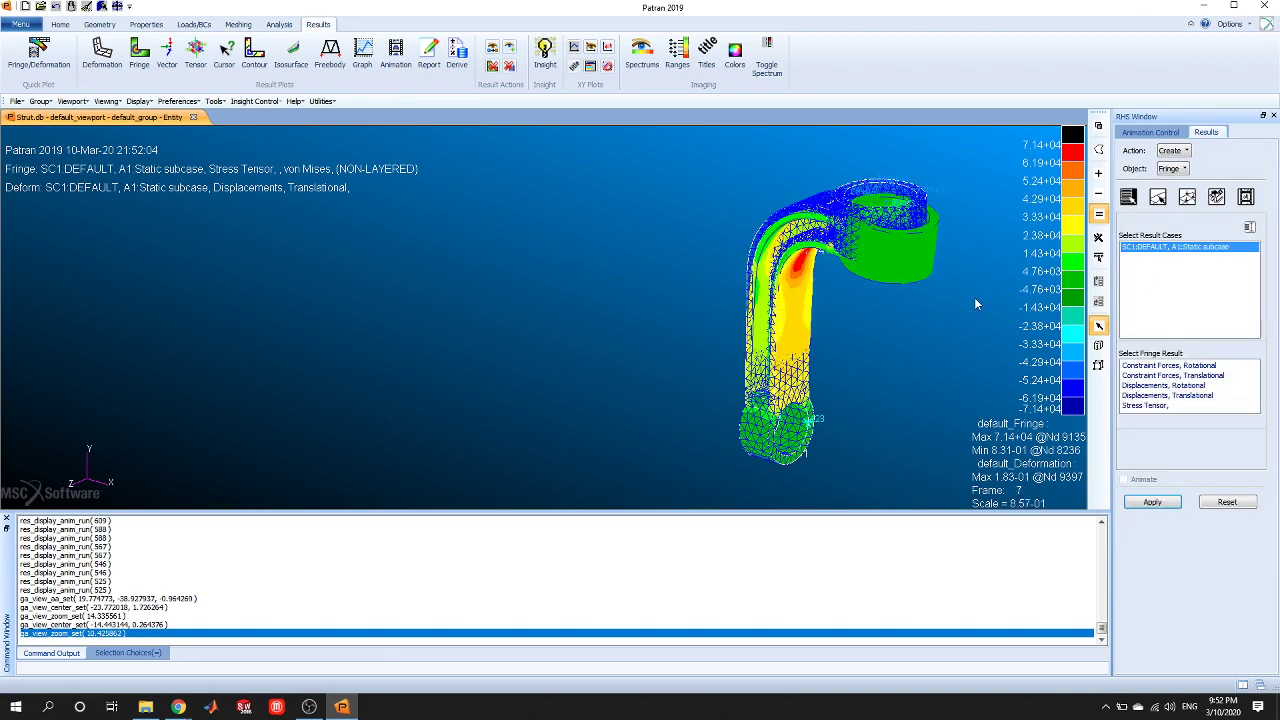
pyautogui.click(1152, 502)
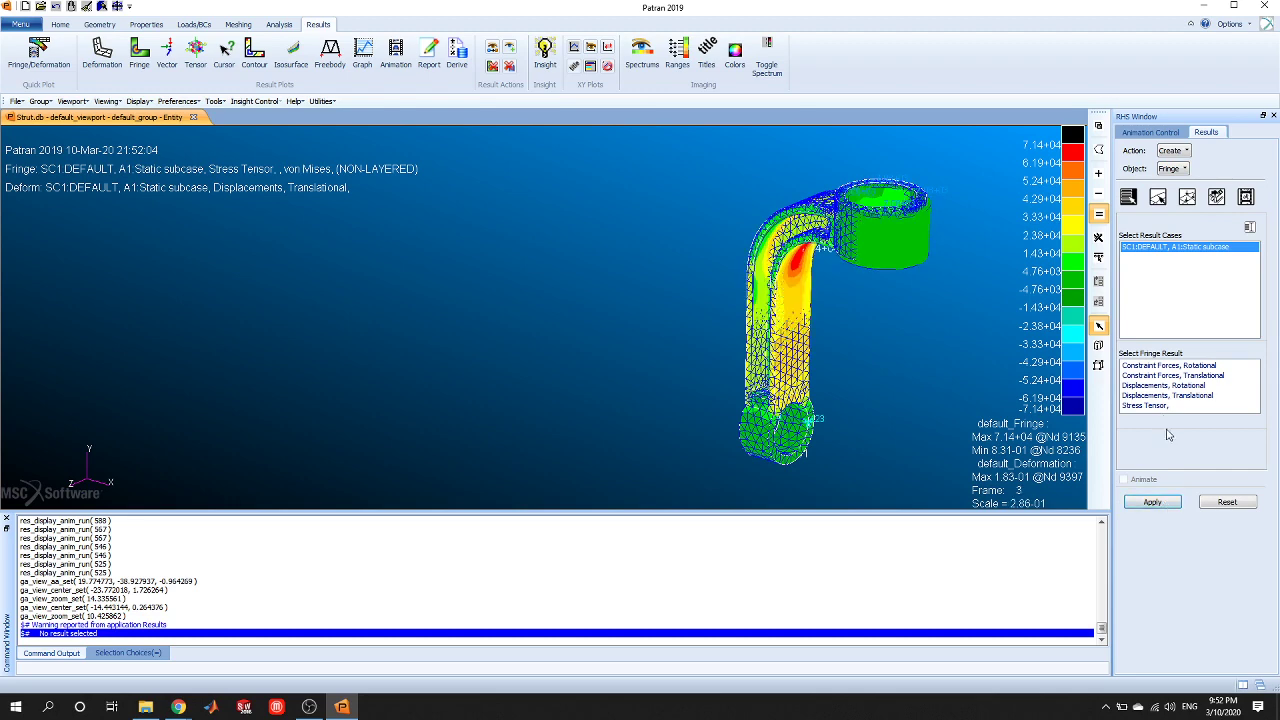
pyautogui.click(1163, 406)
pyautogui.click(1145, 503)
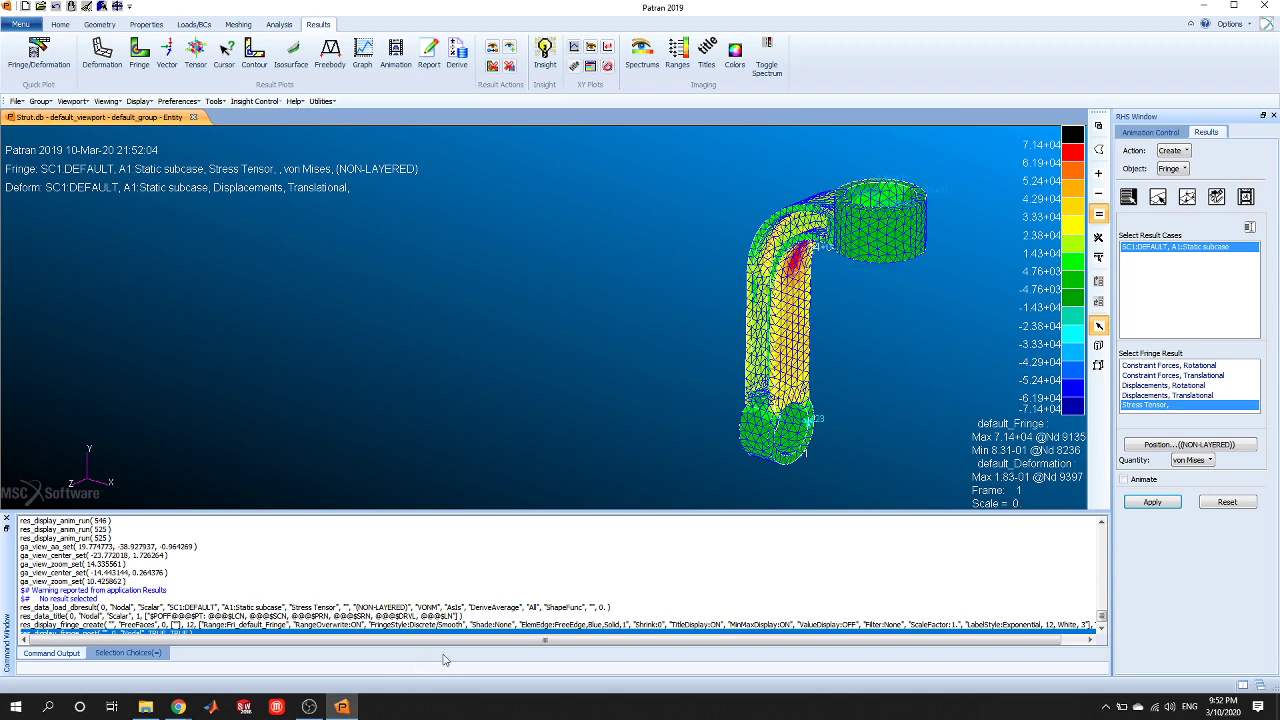
pyautogui.moveTo(325, 697)
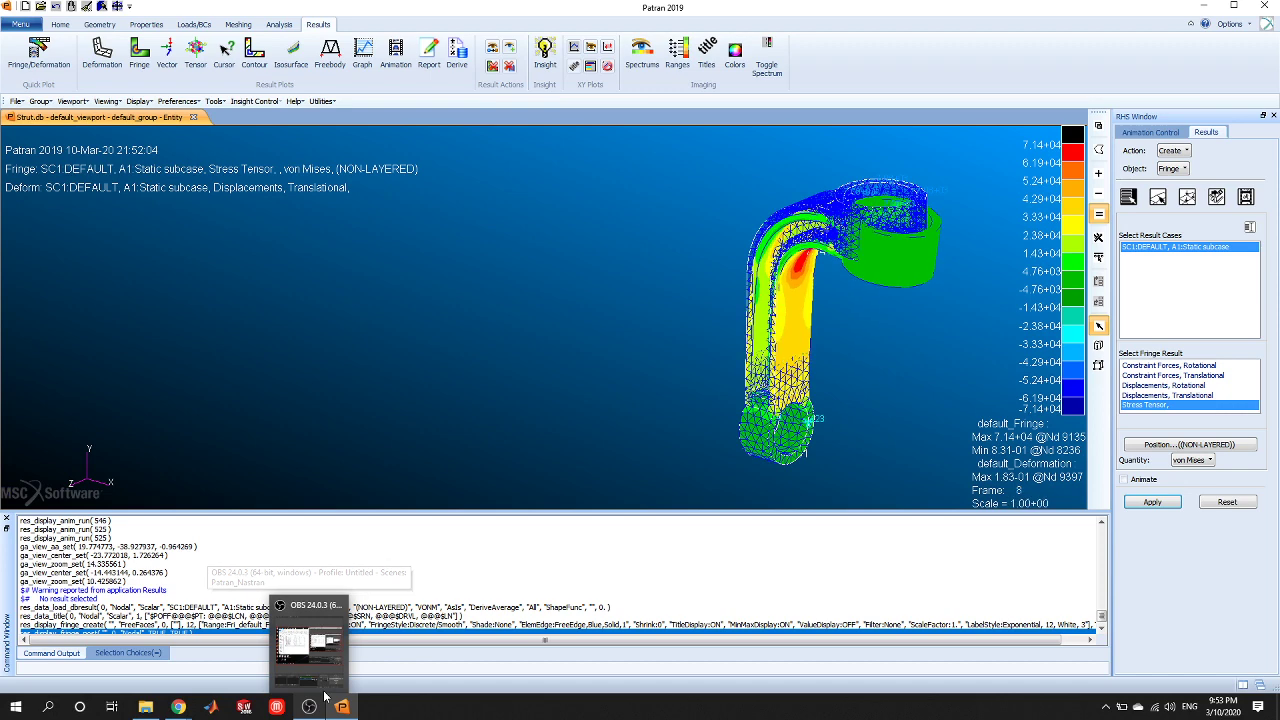
pyautogui.moveTo(161, 714)
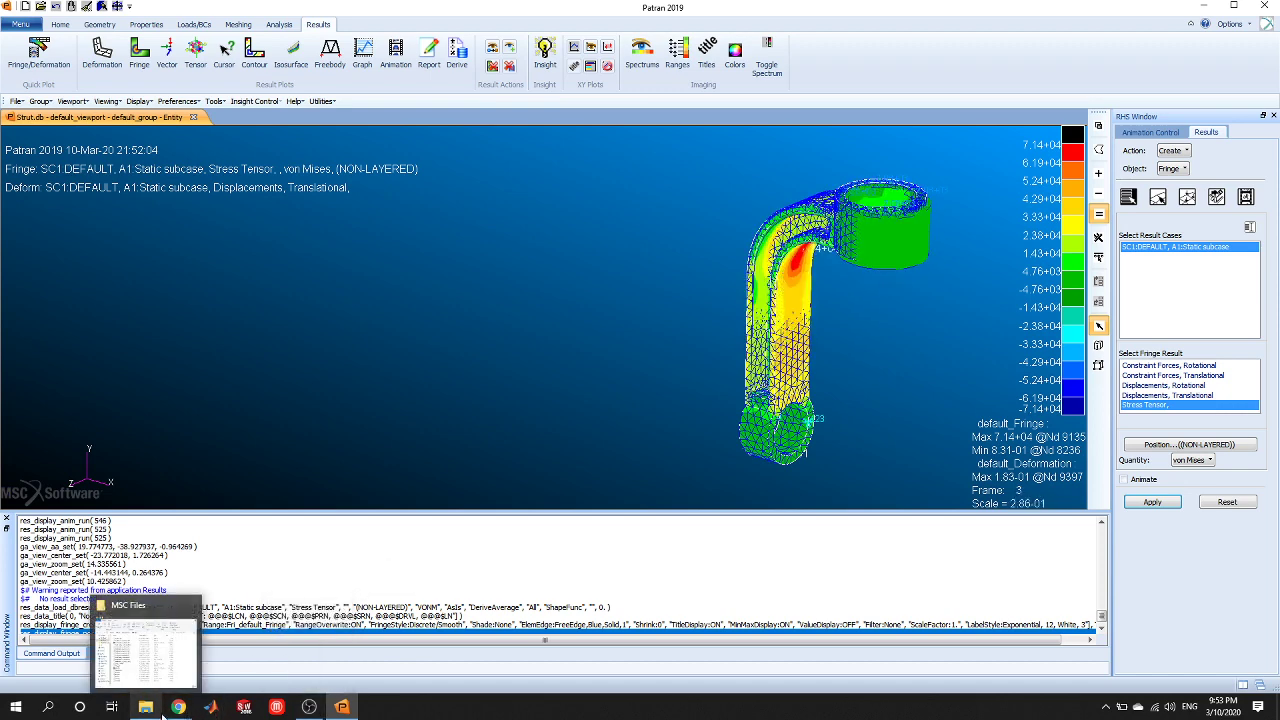